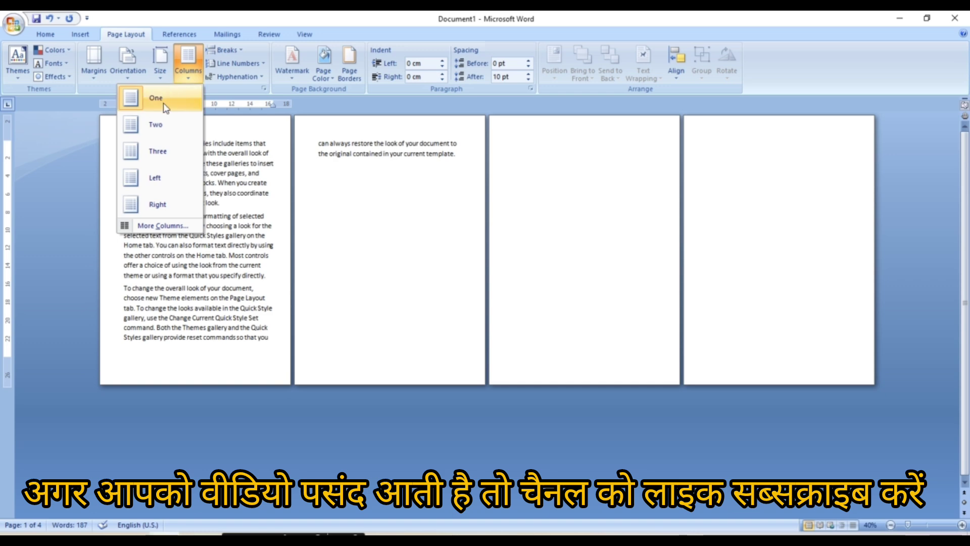
- Lay out the document text in two equal columns, and switch it to the three-column preset
{"action": "left_click", "coordinate": [158, 125]}
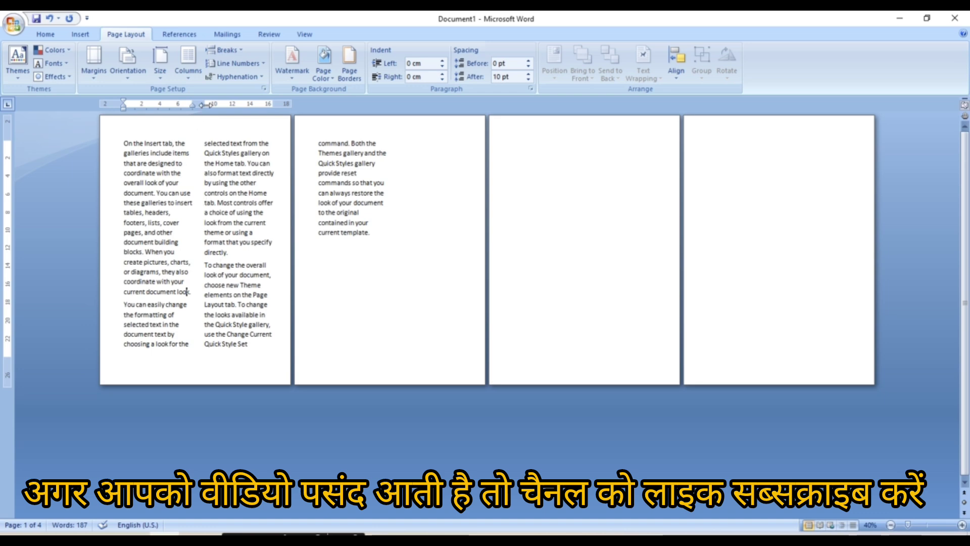
{"action": "left_click", "coordinate": [186, 65]}
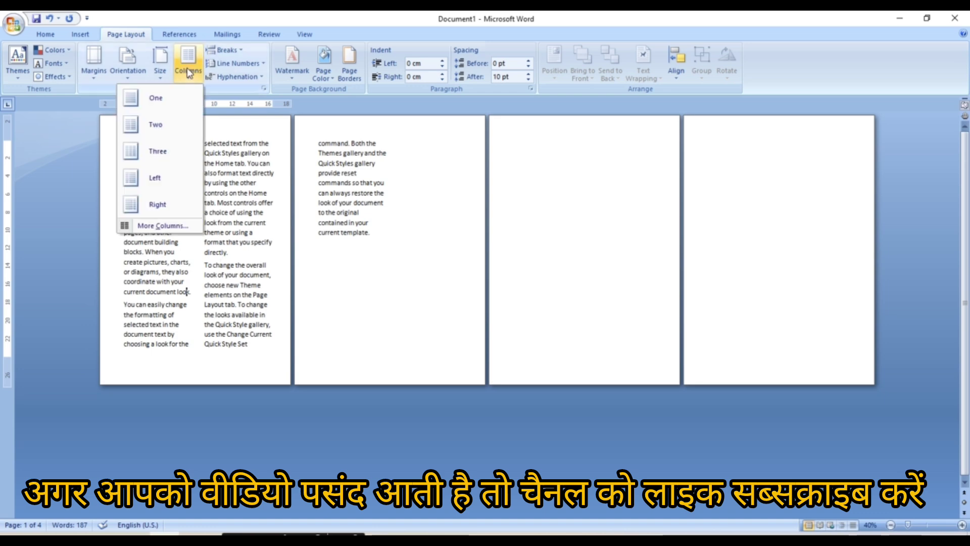
{"action": "left_click", "coordinate": [163, 151]}
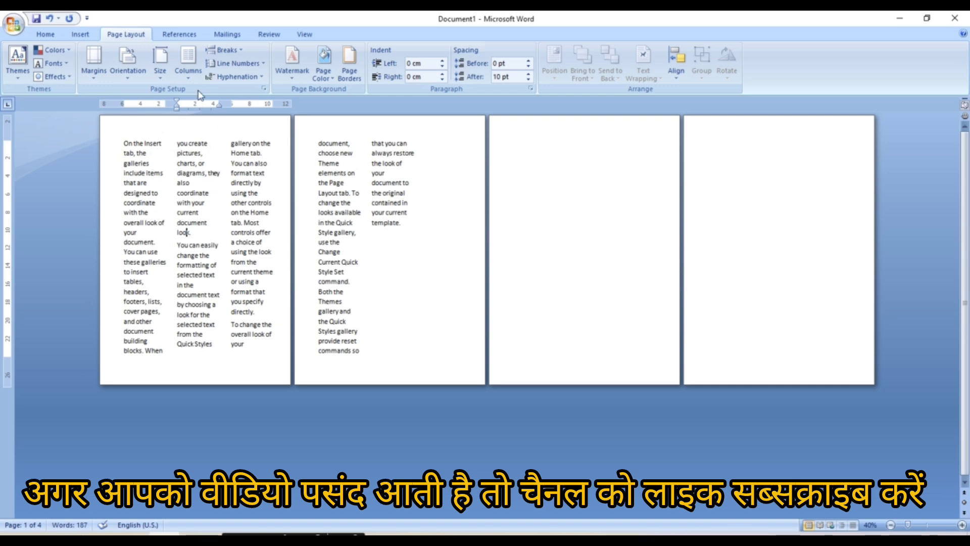
- Apply the Left column preset to the document text, and replace it with the Right preset
{"action": "left_click", "coordinate": [189, 64]}
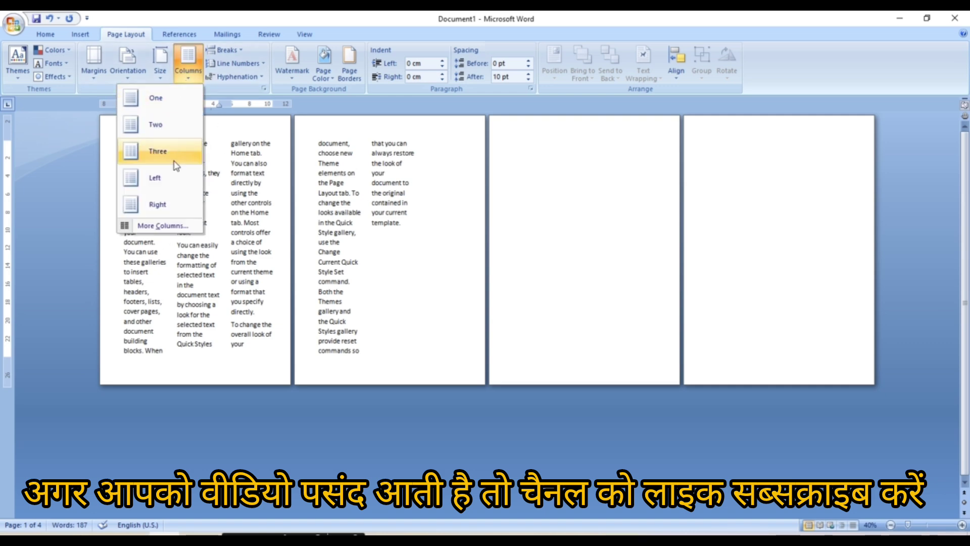
{"action": "left_click", "coordinate": [161, 186]}
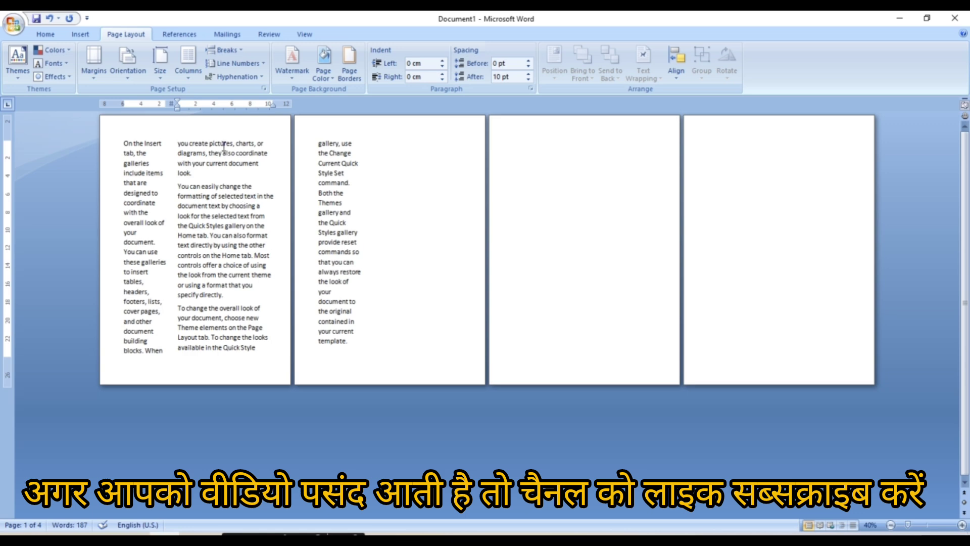
{"action": "left_click", "coordinate": [186, 70]}
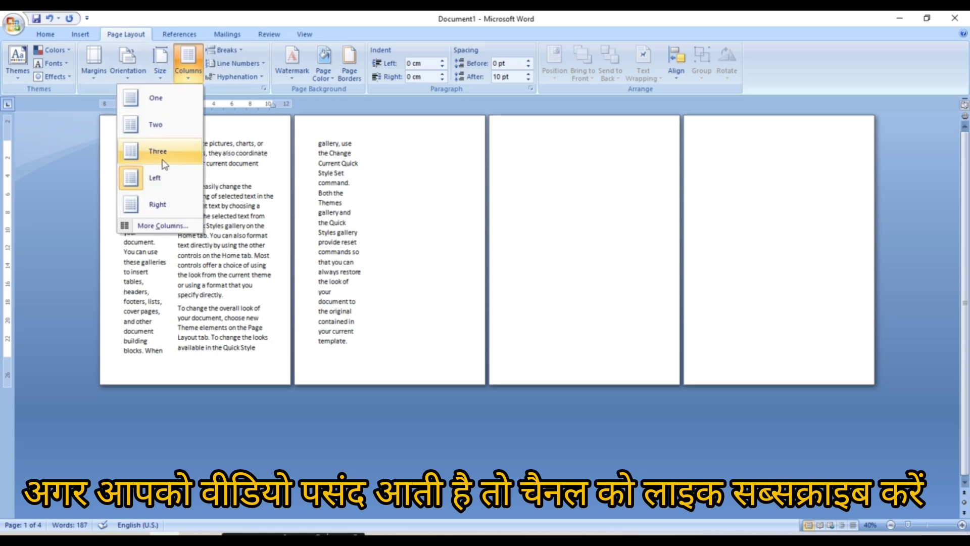
{"action": "left_click", "coordinate": [147, 205]}
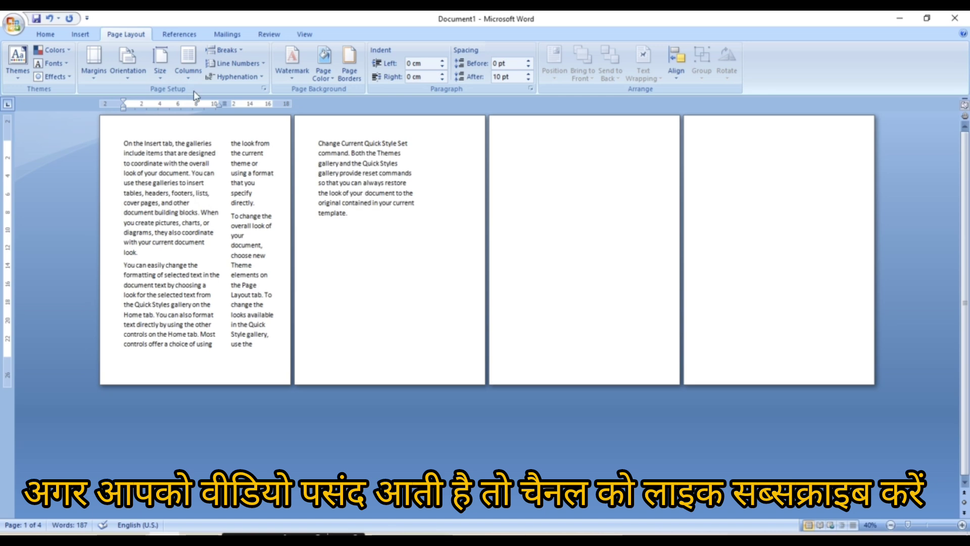
- Starting from the three-column preset, set the whole document to six equal-width columns with 1.3 cm spacing
{"action": "left_click", "coordinate": [184, 75]}
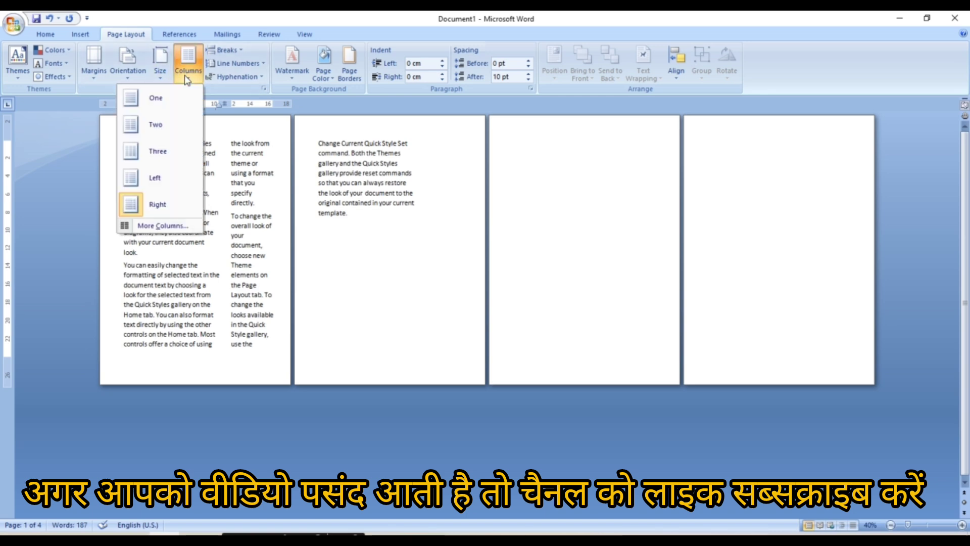
{"action": "left_click", "coordinate": [157, 147]}
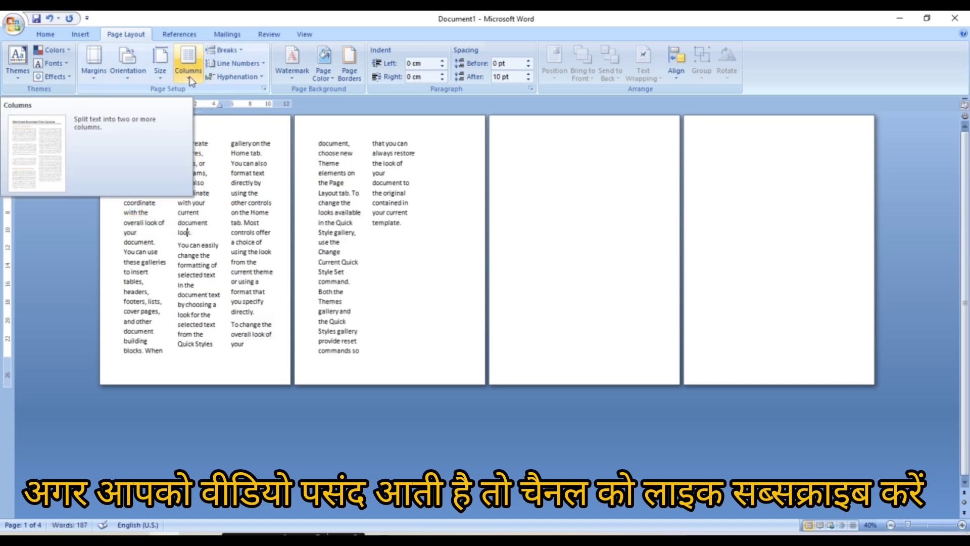
{"action": "left_click", "coordinate": [189, 64]}
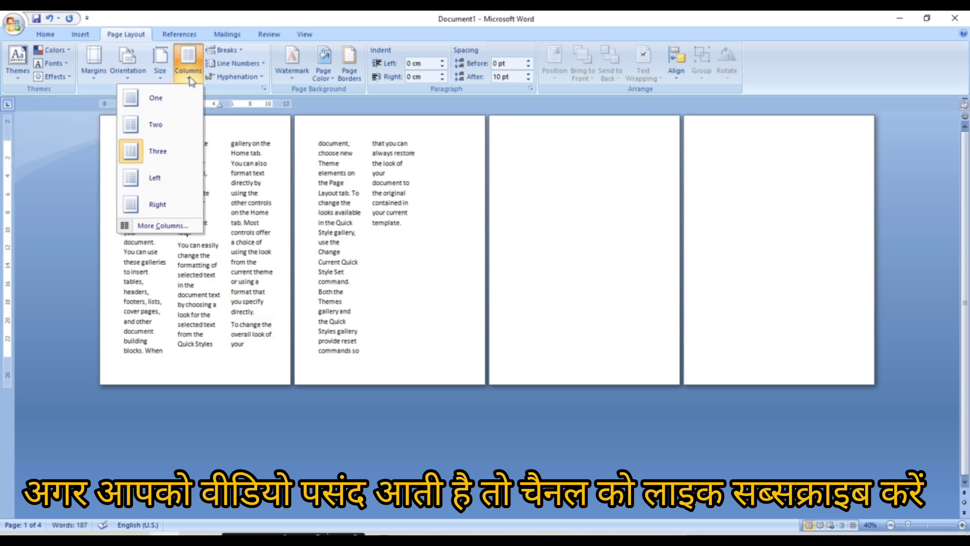
{"action": "left_click", "coordinate": [153, 226]}
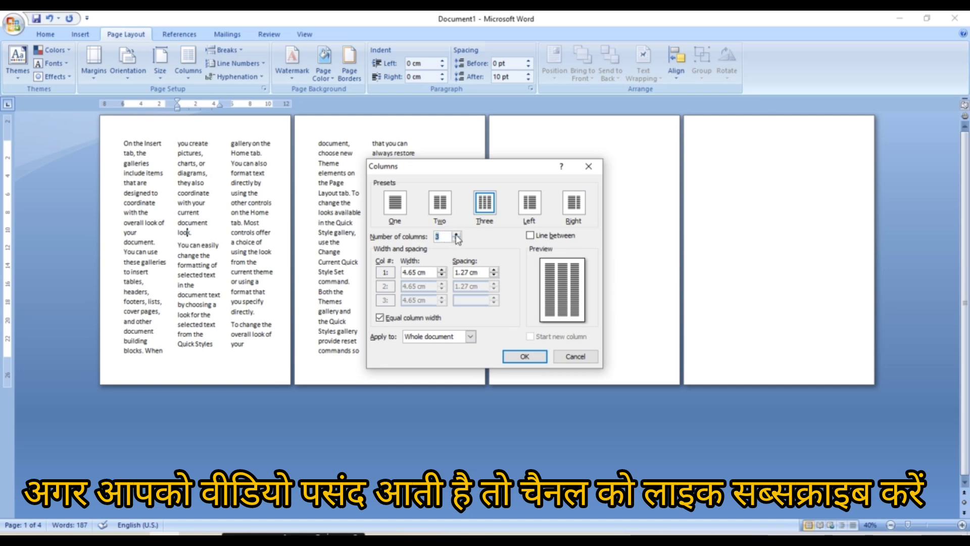
{"action": "left_click", "coordinate": [456, 234]}
{"action": "left_click", "coordinate": [457, 234]}
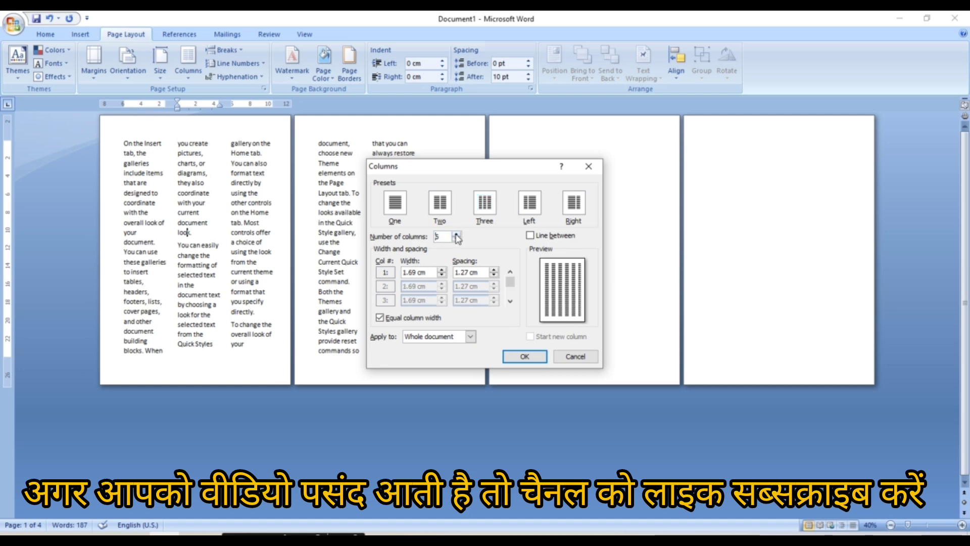
{"action": "left_click", "coordinate": [457, 239]}
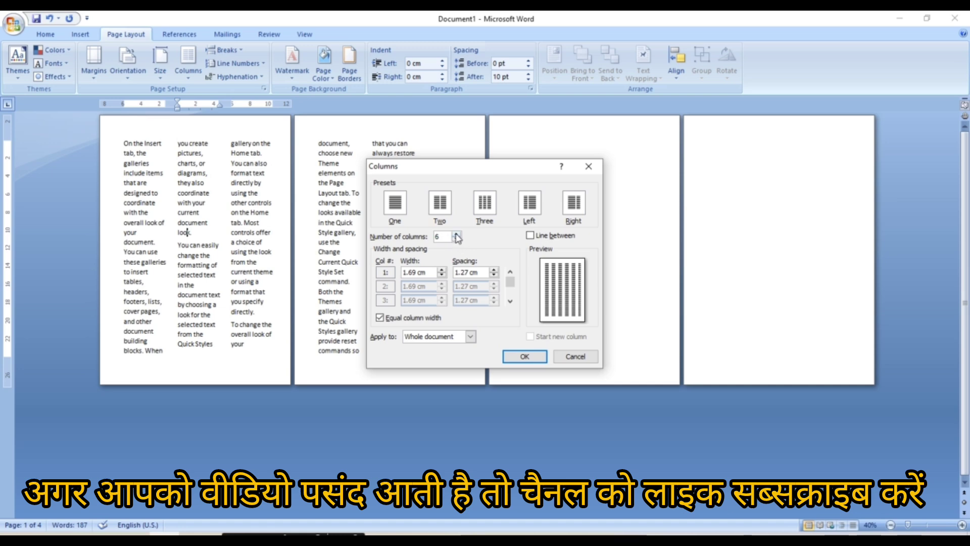
{"action": "left_click", "coordinate": [494, 271]}
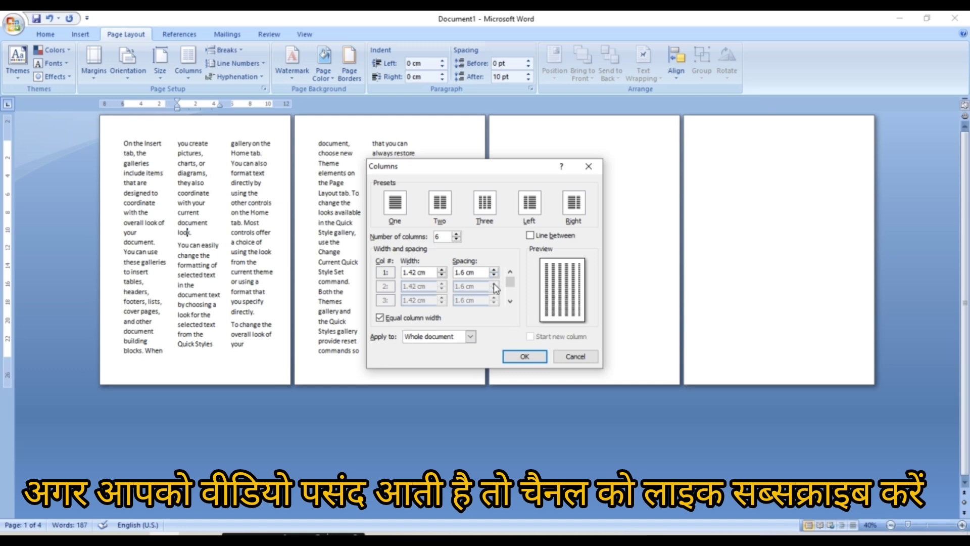
{"action": "left_click", "coordinate": [493, 275]}
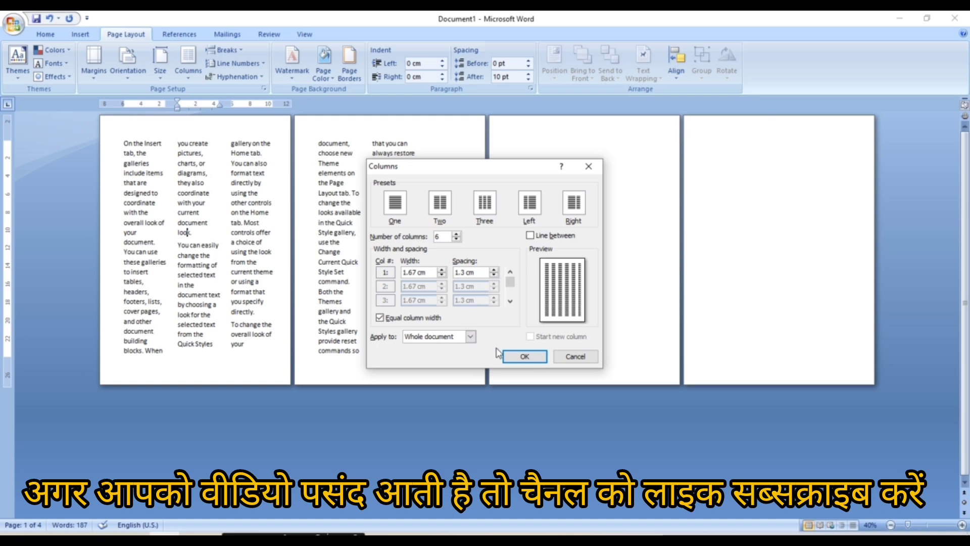
{"action": "left_click", "coordinate": [516, 353]}
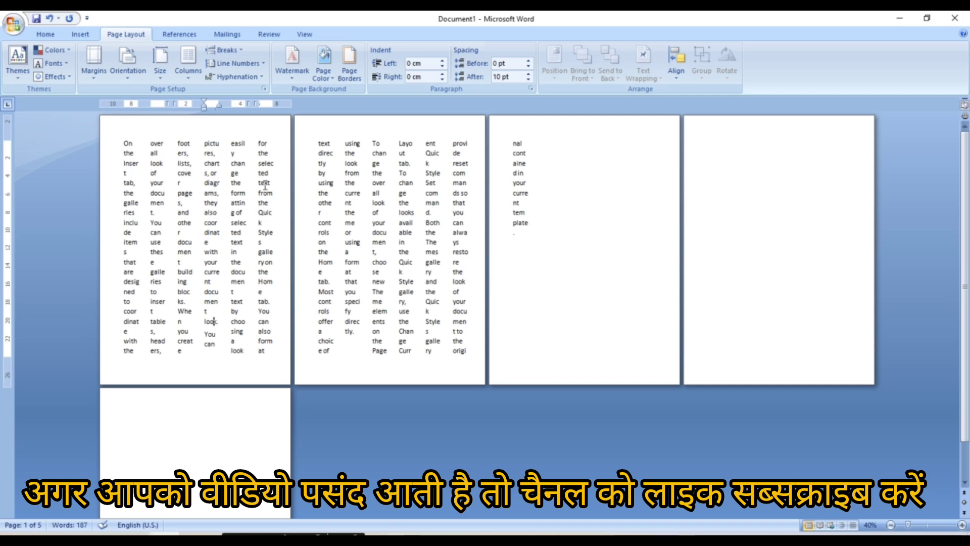
- Return the document text to a single column, and reapply the three-column preset
{"action": "left_click", "coordinate": [194, 76]}
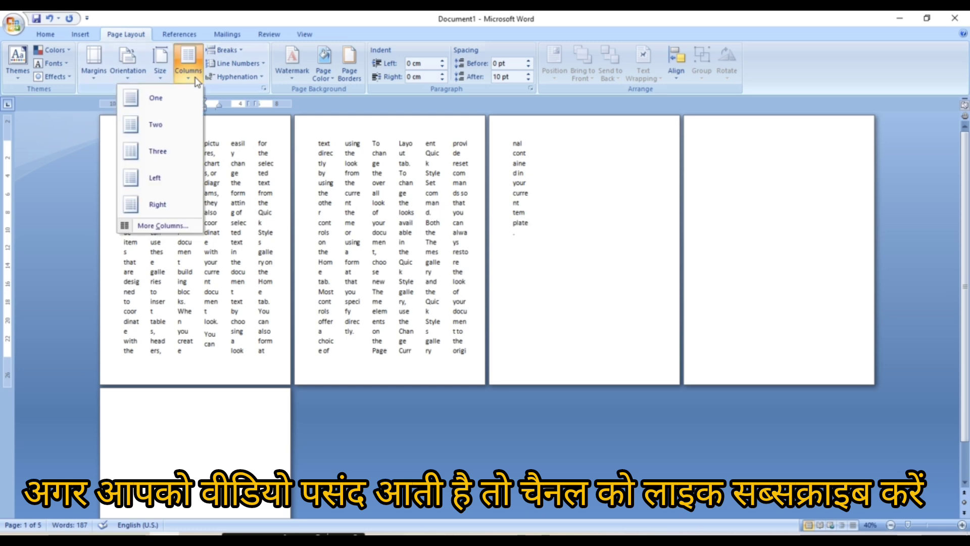
{"action": "left_click", "coordinate": [157, 98]}
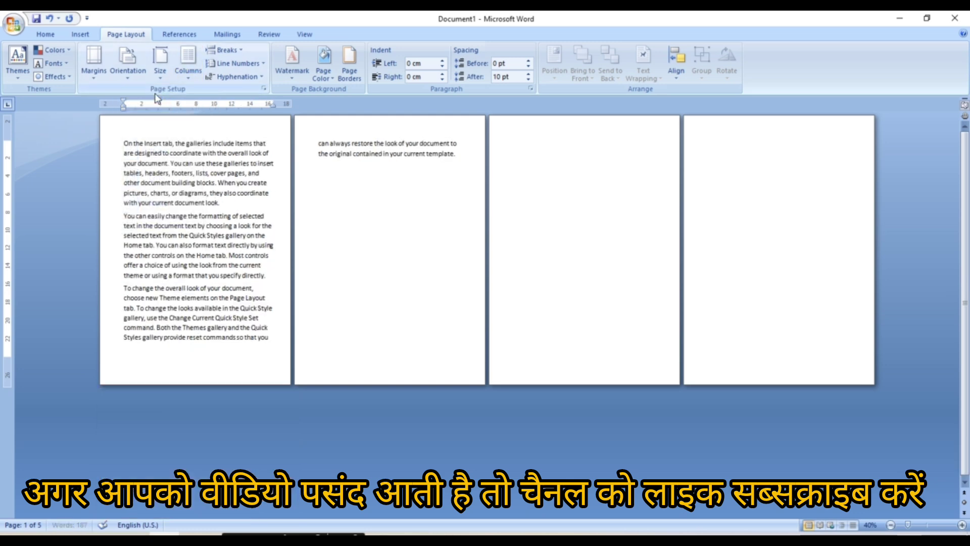
{"action": "left_click", "coordinate": [186, 81]}
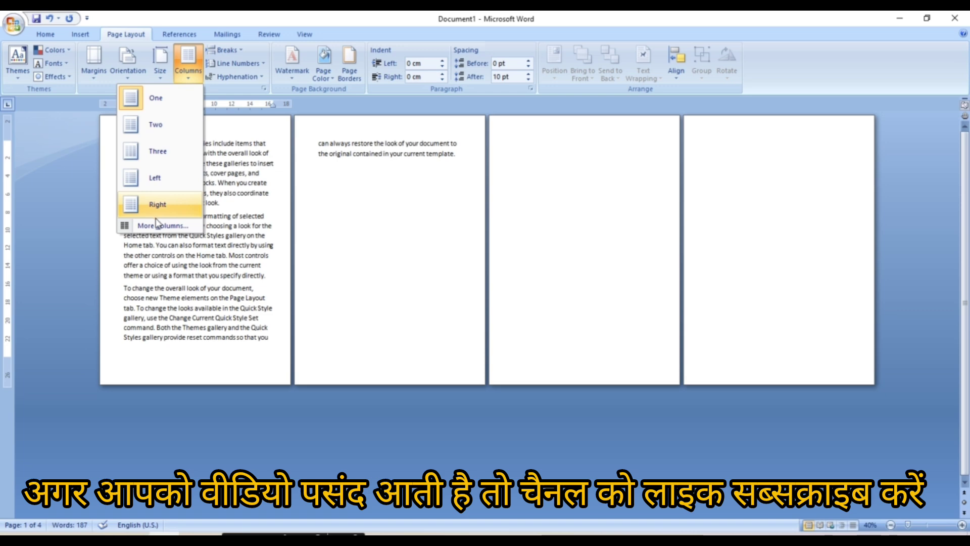
{"action": "left_click", "coordinate": [161, 152]}
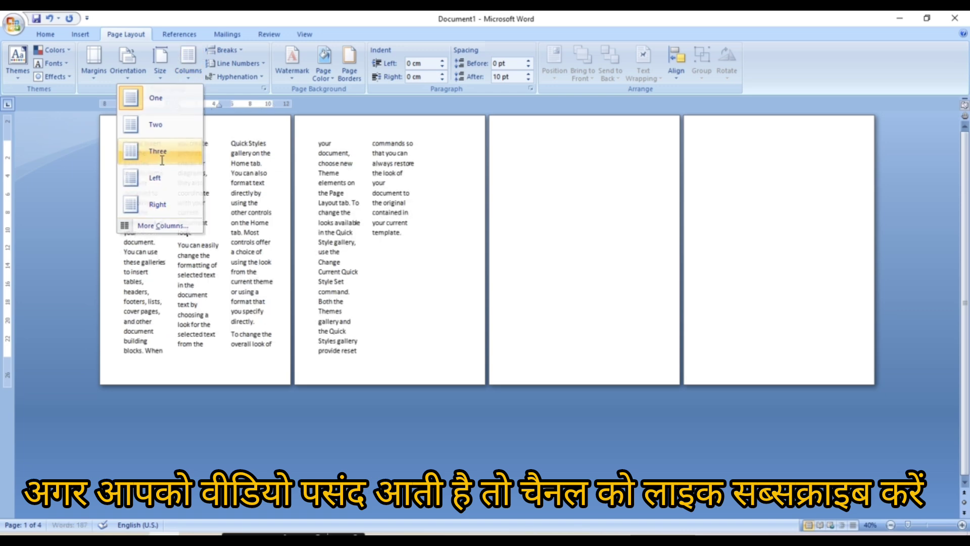
- Set the whole document to four equal-width columns with a line between them
{"action": "left_click", "coordinate": [189, 80]}
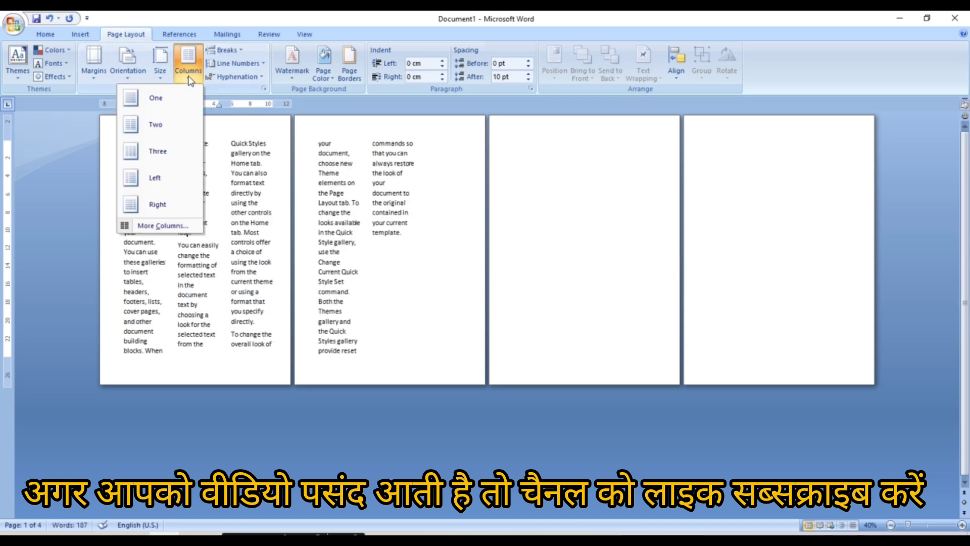
{"action": "left_click", "coordinate": [149, 228]}
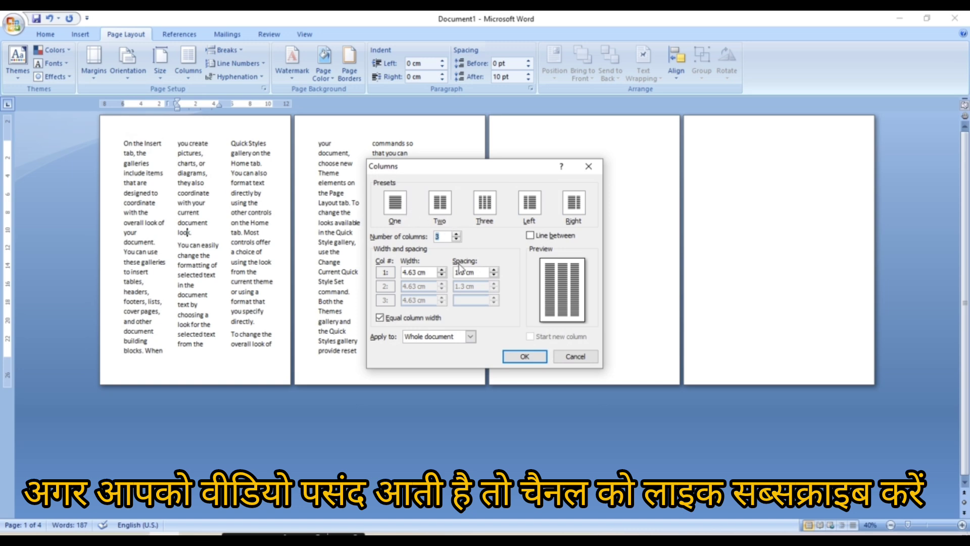
{"action": "left_click", "coordinate": [457, 235]}
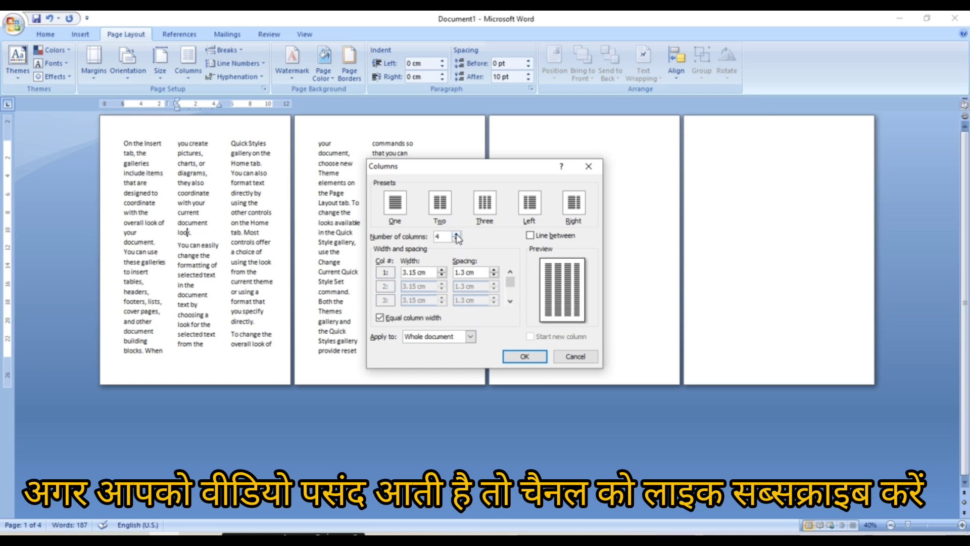
{"action": "left_click", "coordinate": [530, 236]}
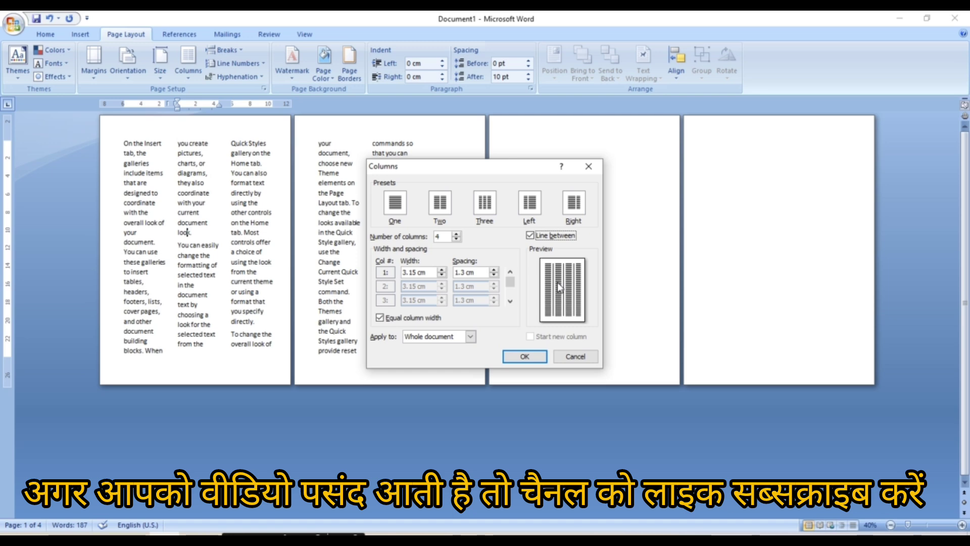
{"action": "left_click", "coordinate": [526, 349]}
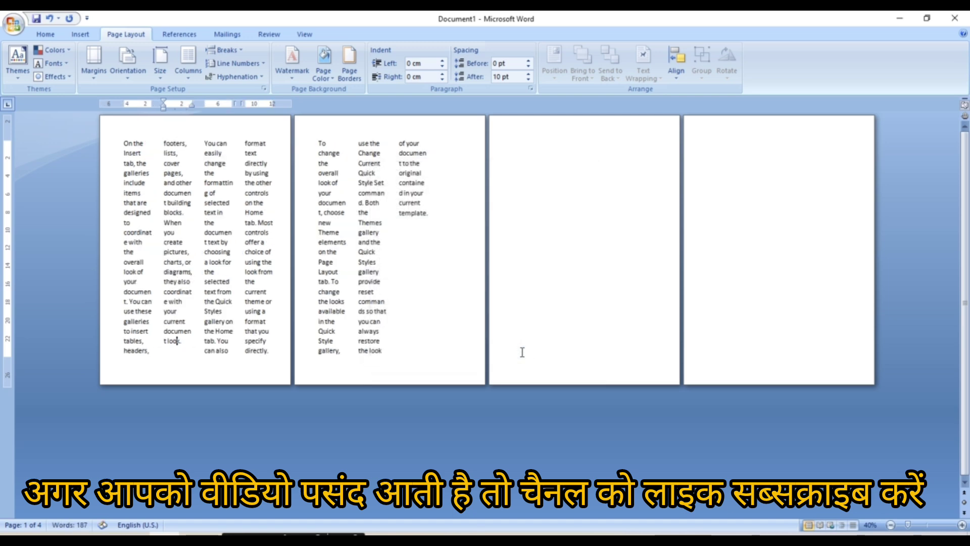
- Toggle the line between the four columns off and back on in two rounds, applying the column settings each time
{"action": "left_click", "coordinate": [238, 251]}
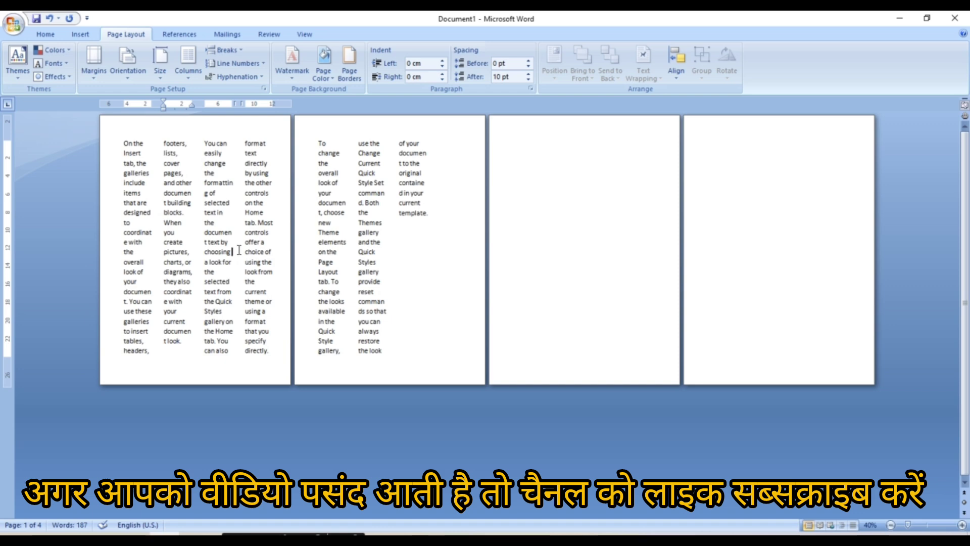
{"action": "left_click", "coordinate": [189, 73]}
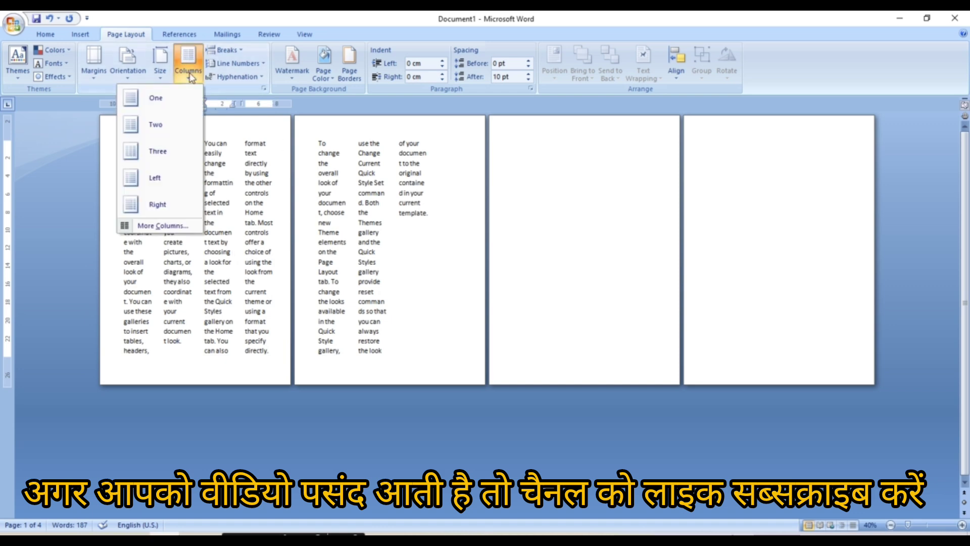
{"action": "left_click", "coordinate": [163, 226]}
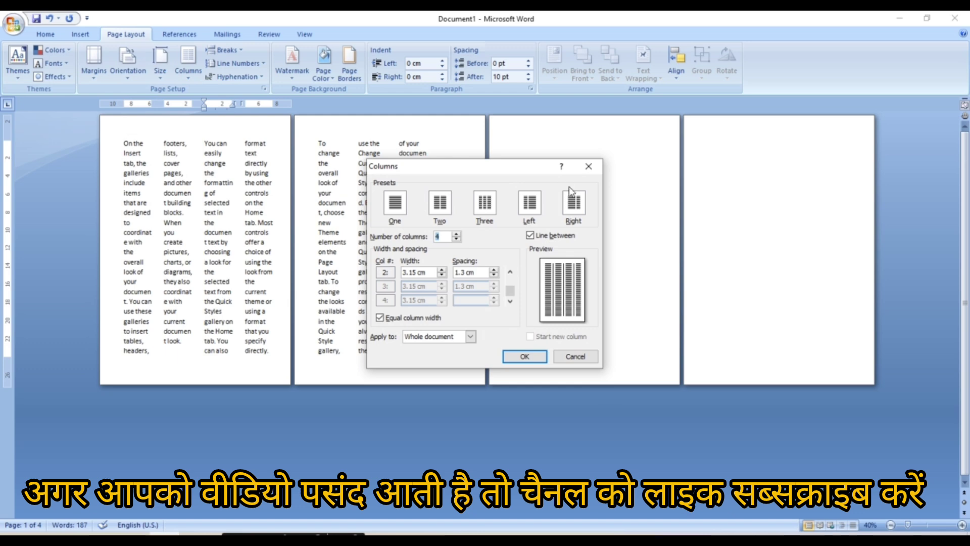
{"action": "left_click", "coordinate": [530, 236]}
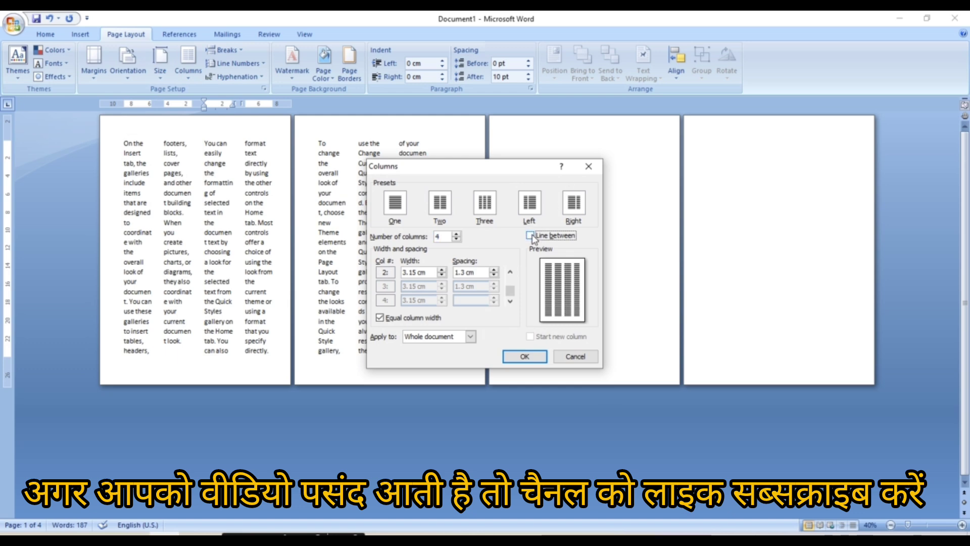
{"action": "left_click", "coordinate": [531, 236]}
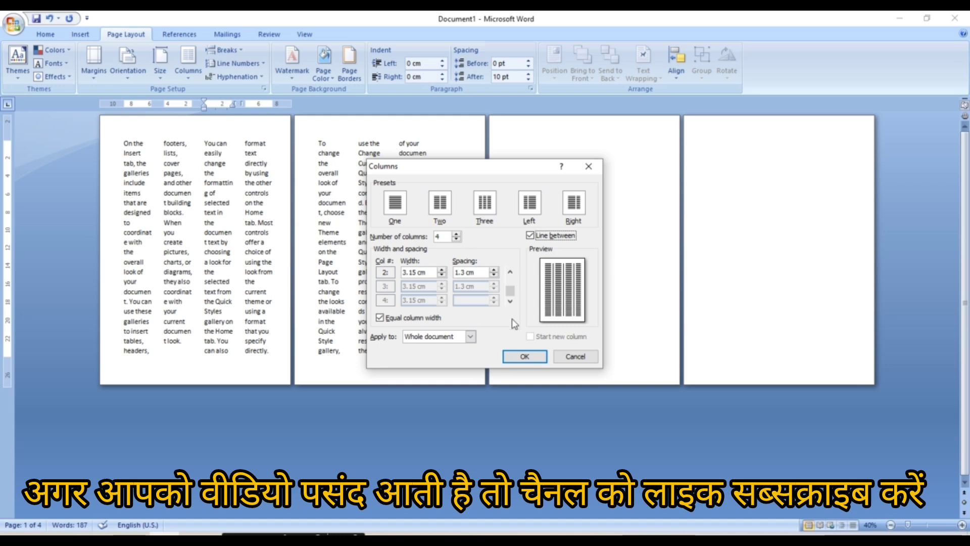
{"action": "left_click", "coordinate": [517, 356]}
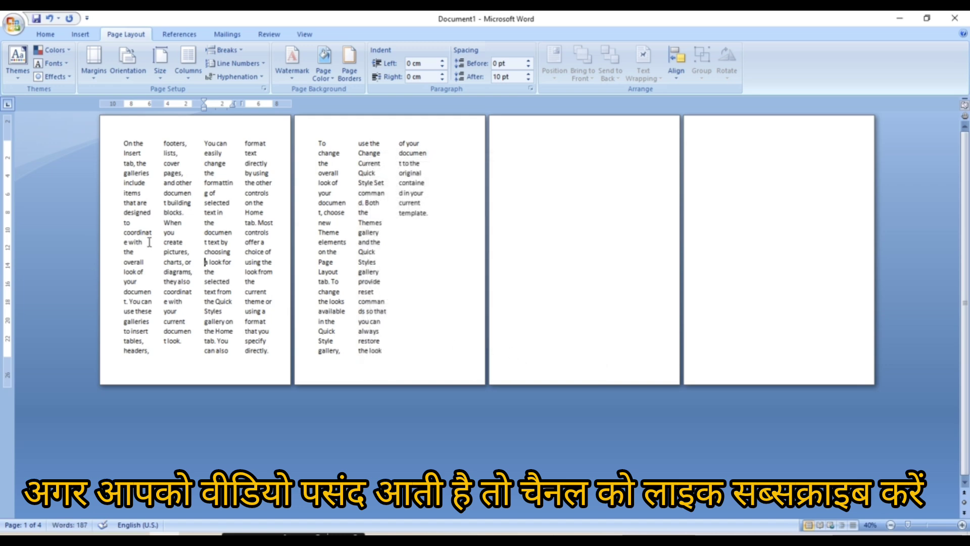
{"action": "left_click", "coordinate": [164, 232]}
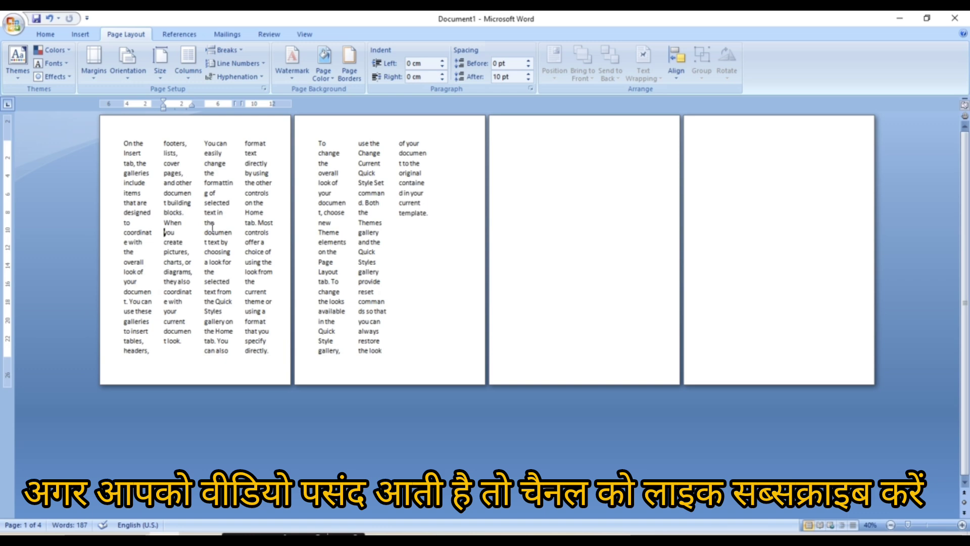
{"action": "left_click", "coordinate": [189, 63]}
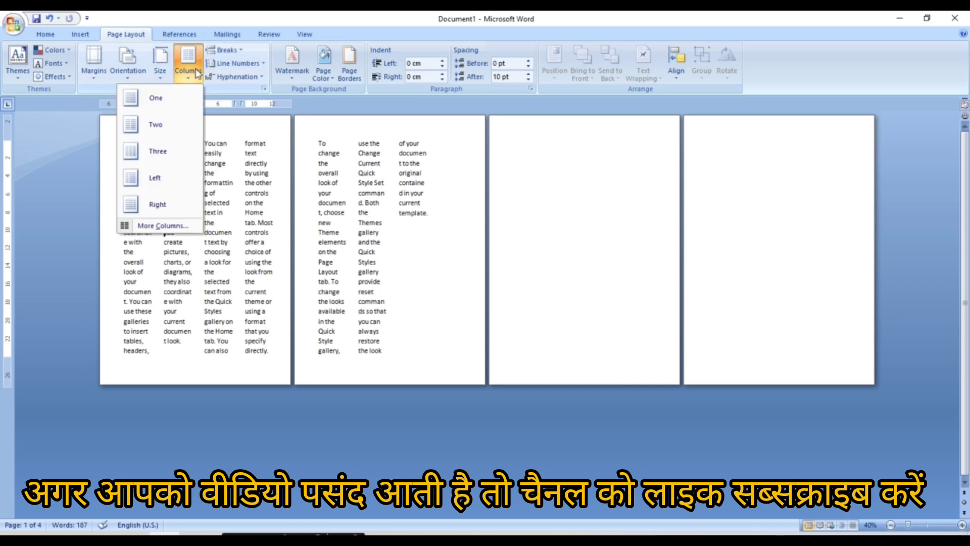
{"action": "left_click", "coordinate": [176, 227]}
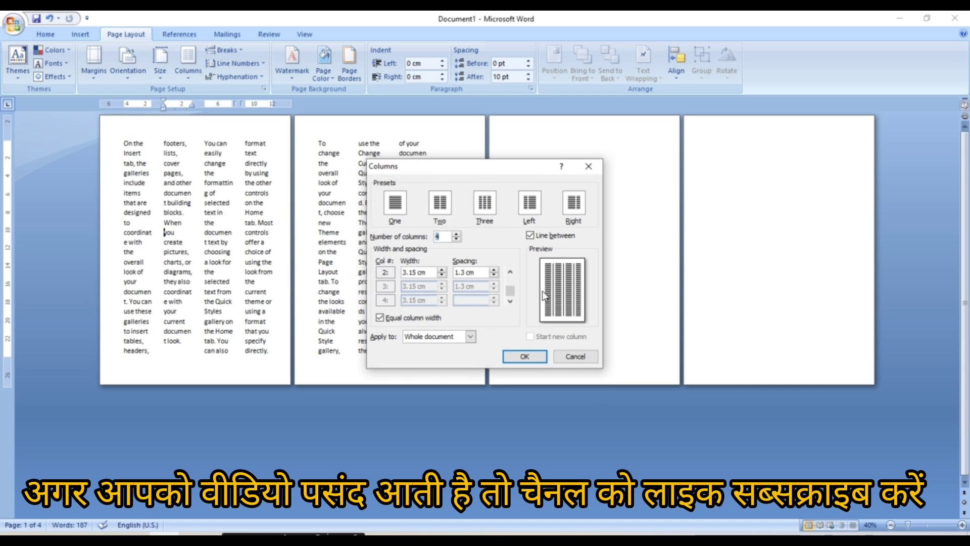
{"action": "left_click", "coordinate": [531, 236]}
{"action": "left_click", "coordinate": [531, 236]}
{"action": "left_click", "coordinate": [524, 363]}
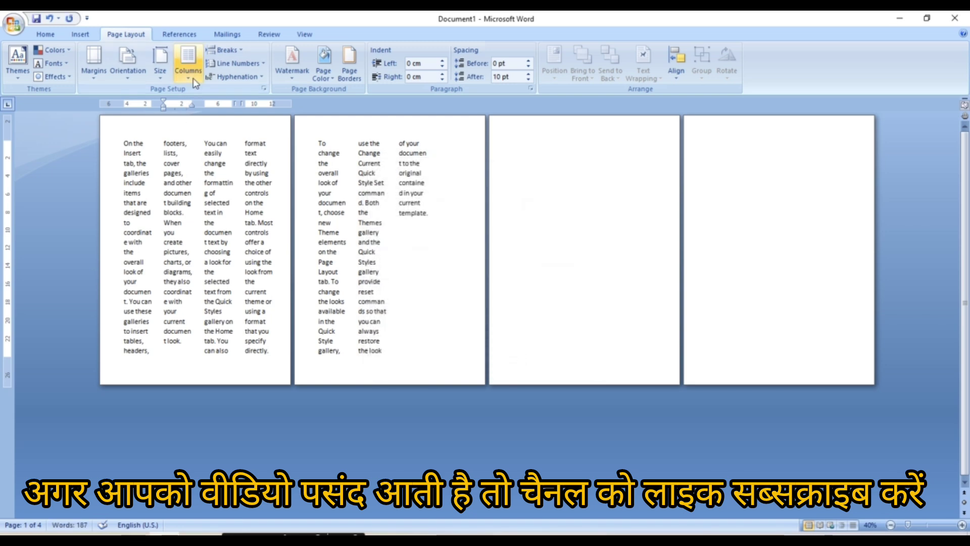
- Return the document text to a single column
{"action": "left_click", "coordinate": [188, 62]}
{"action": "left_click", "coordinate": [166, 99]}
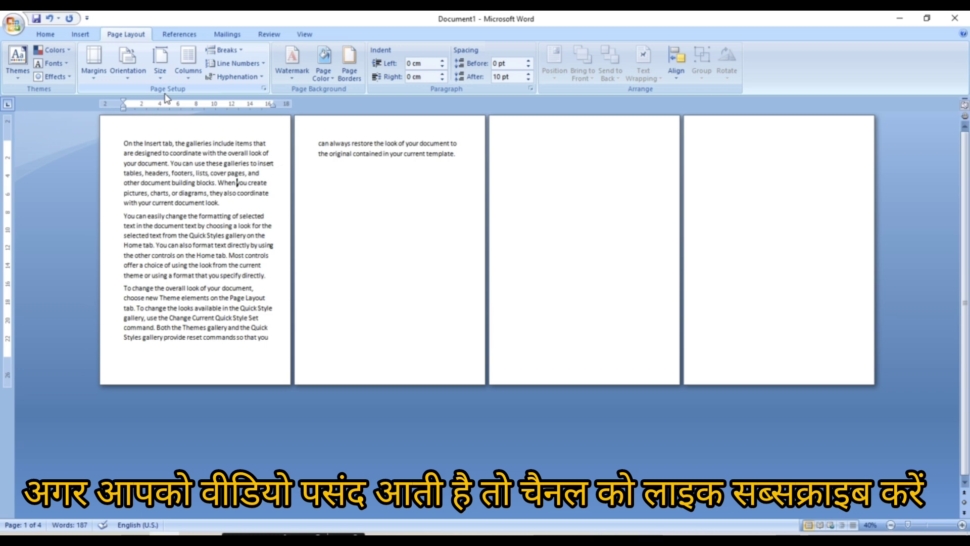
- Insert a column break after "When" in the first paragraph, and undo it
{"action": "left_click", "coordinate": [240, 53]}
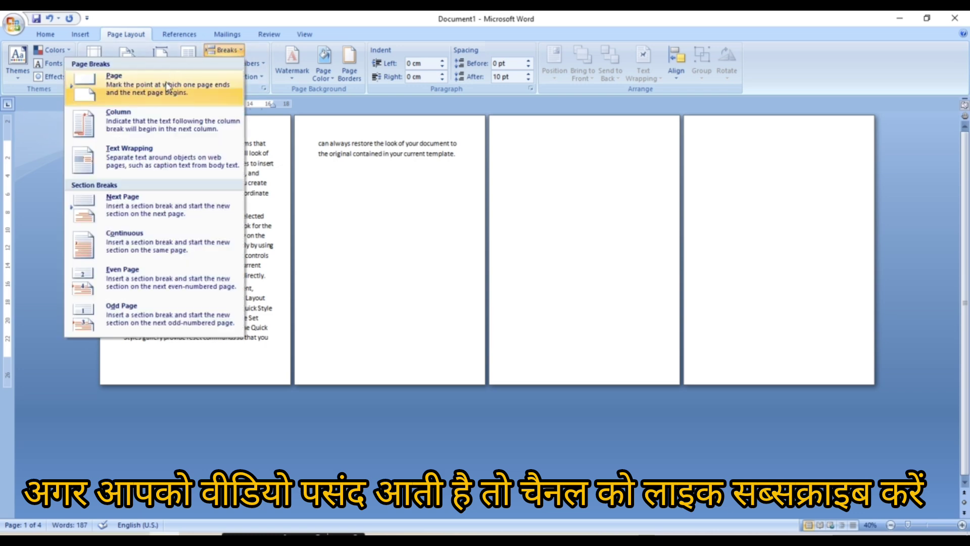
{"action": "left_click", "coordinate": [134, 129]}
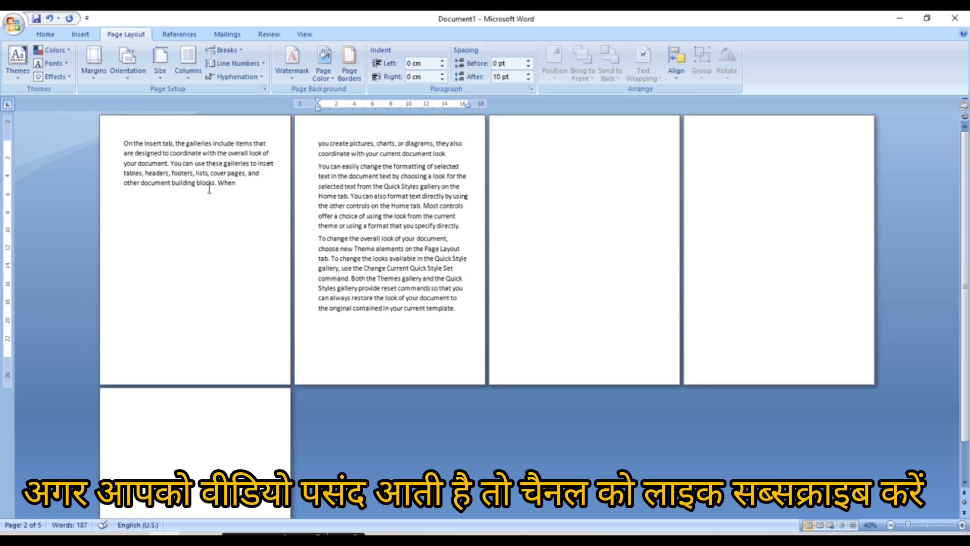
{"action": "key", "text": "BackSpace"}
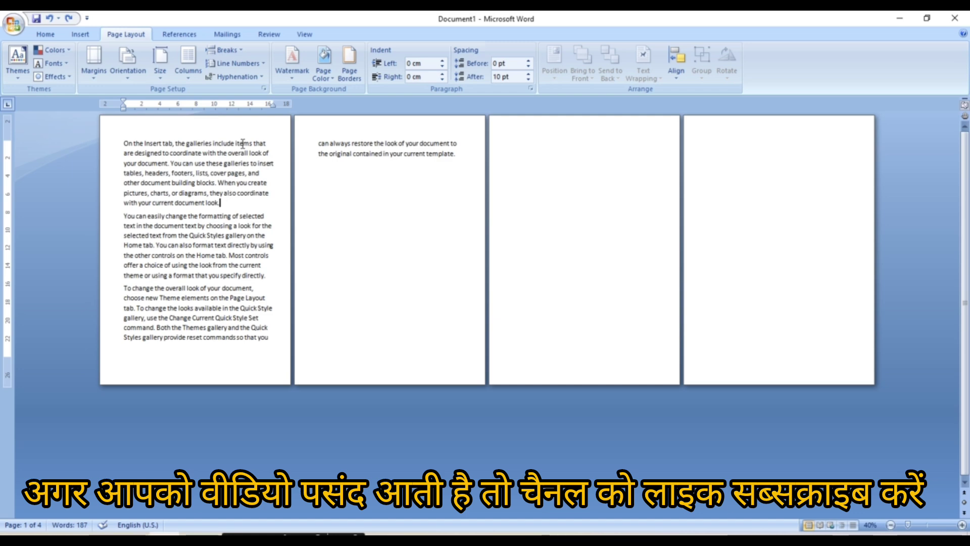
- Insert a page break after "in the document text" in the second paragraph
{"action": "left_click", "coordinate": [240, 54]}
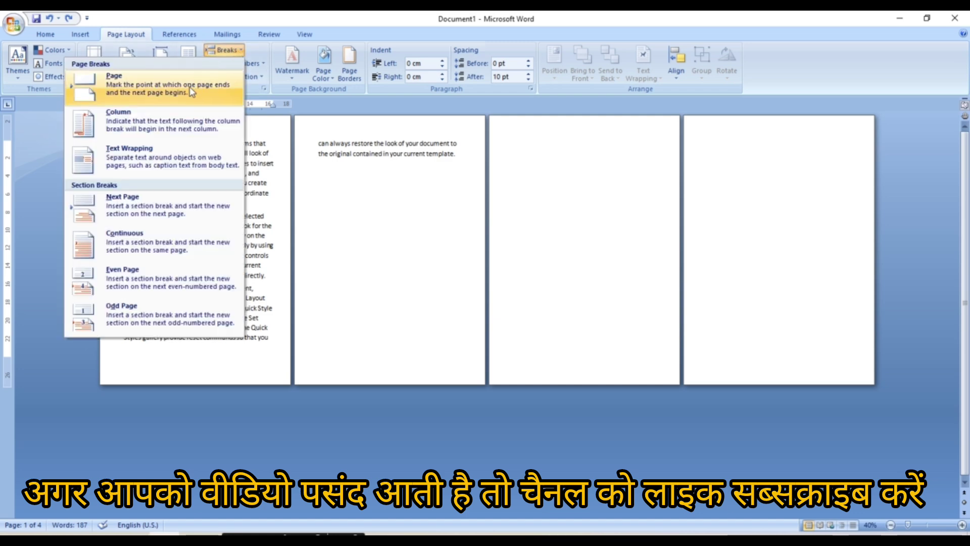
{"action": "left_click", "coordinate": [334, 165]}
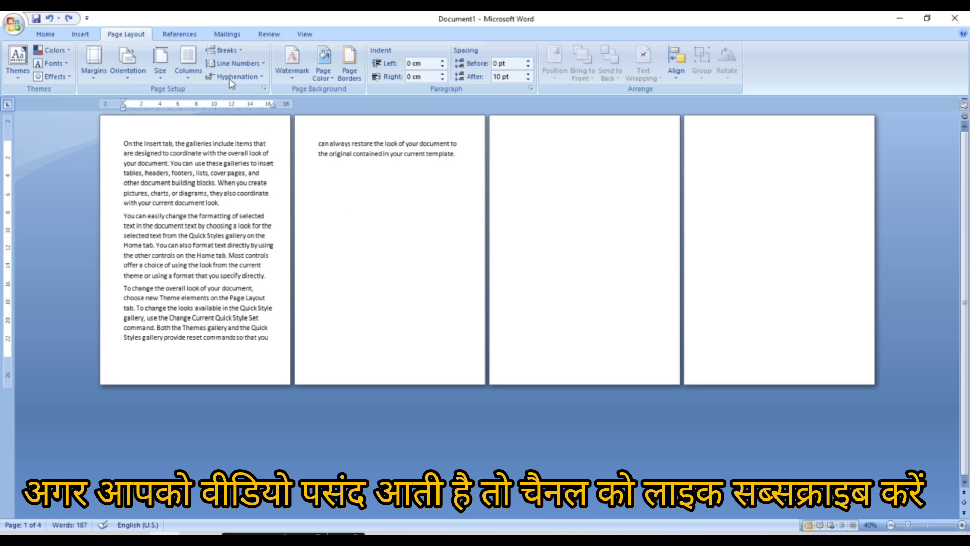
{"action": "left_click", "coordinate": [243, 51]}
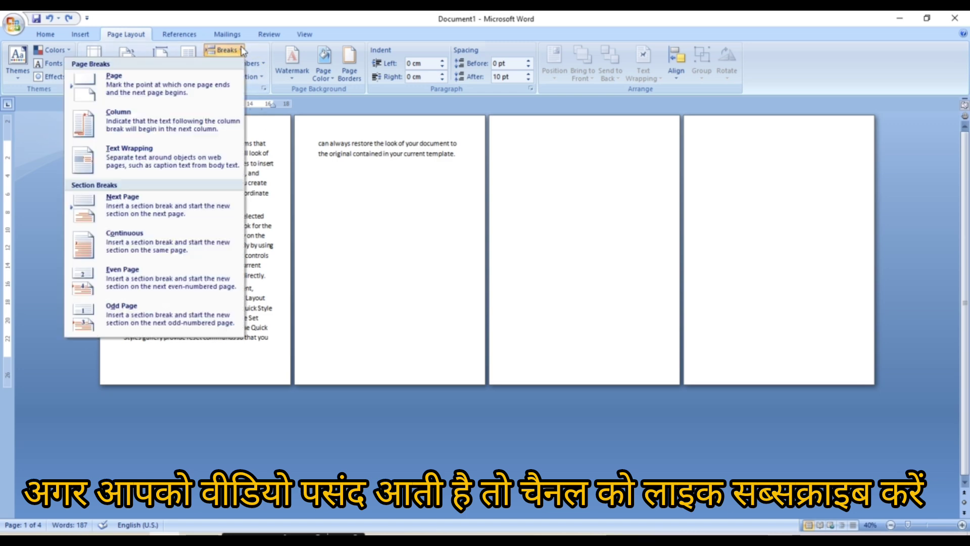
{"action": "left_click", "coordinate": [191, 86]}
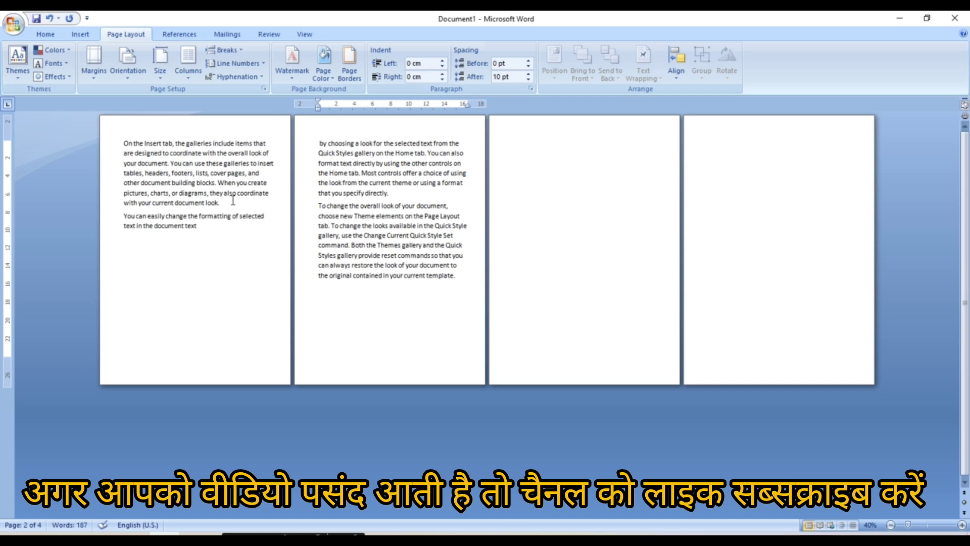
{"action": "left_click", "coordinate": [241, 50]}
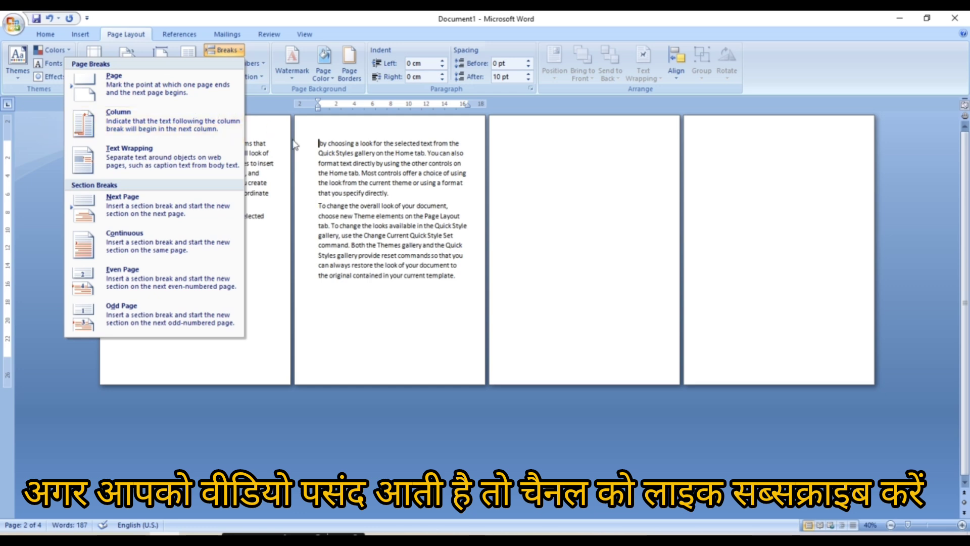
{"action": "left_click", "coordinate": [345, 171]}
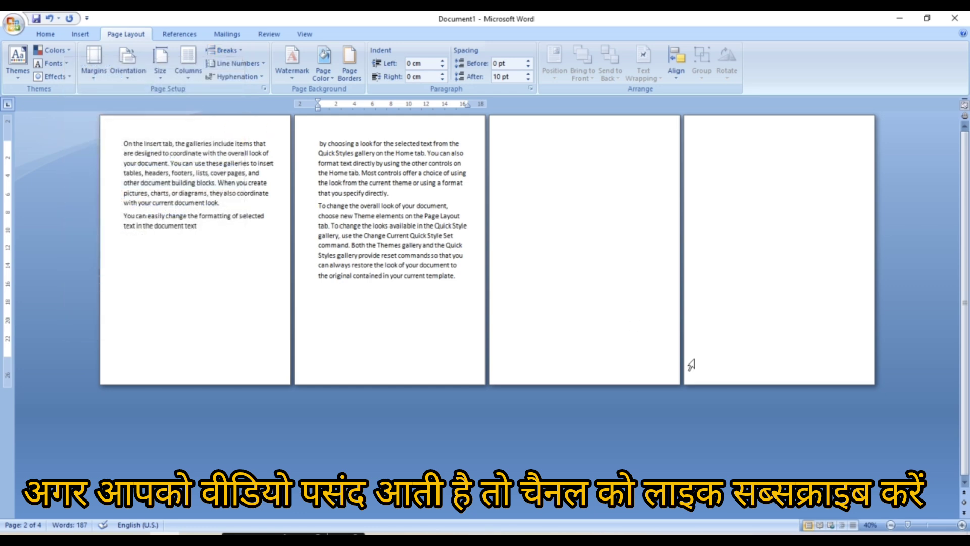
- Delete everything from the paragraph starting "To change the overall look" through the end of the document
{"action": "left_click", "coordinate": [963, 526]}
{"action": "left_click", "coordinate": [963, 525]}
{"action": "left_click", "coordinate": [962, 526]}
{"action": "left_click", "coordinate": [962, 525]}
{"action": "left_click", "coordinate": [962, 525]}
{"action": "left_click", "coordinate": [963, 525]}
{"action": "left_click", "coordinate": [963, 526]}
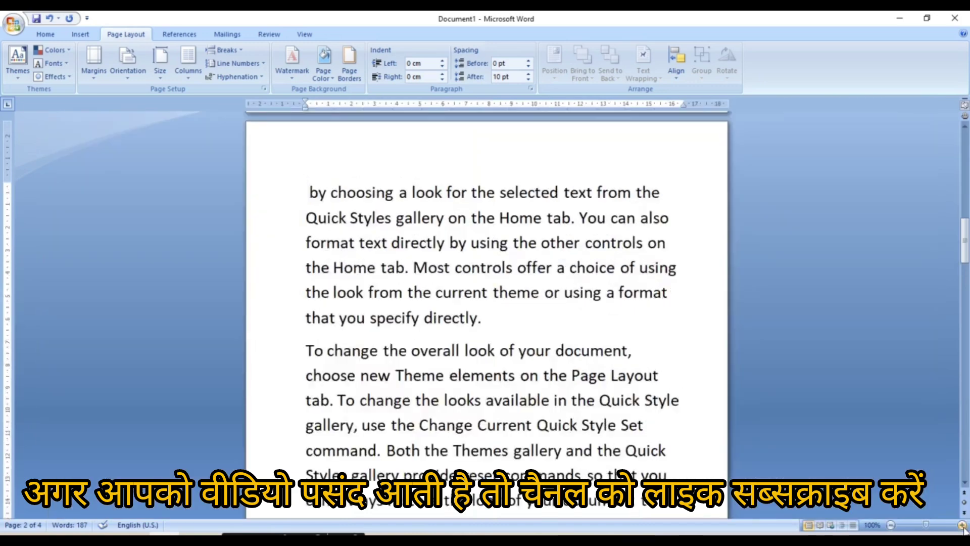
{"action": "left_click", "coordinate": [963, 525]}
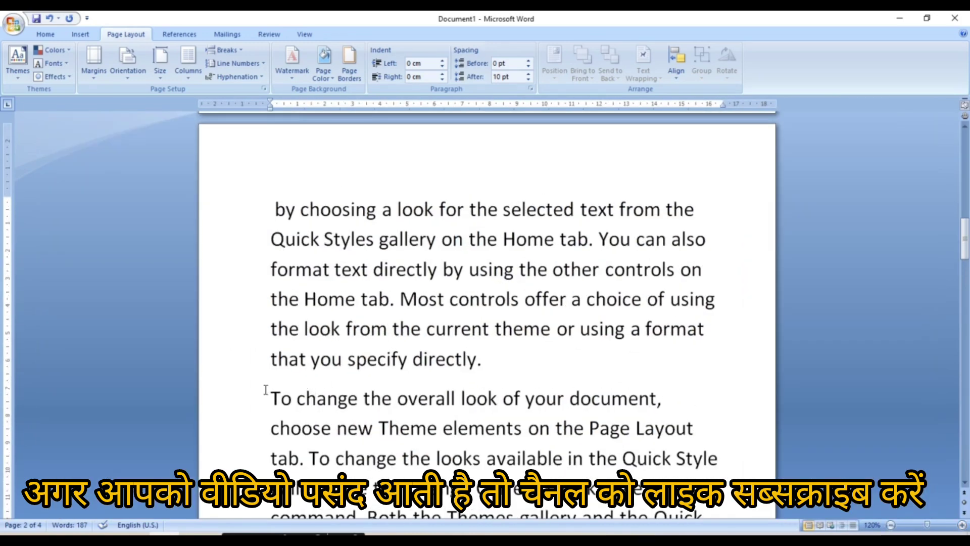
{"action": "left_click_drag", "start_coordinate": [266, 389], "coordinate": [473, 533]}
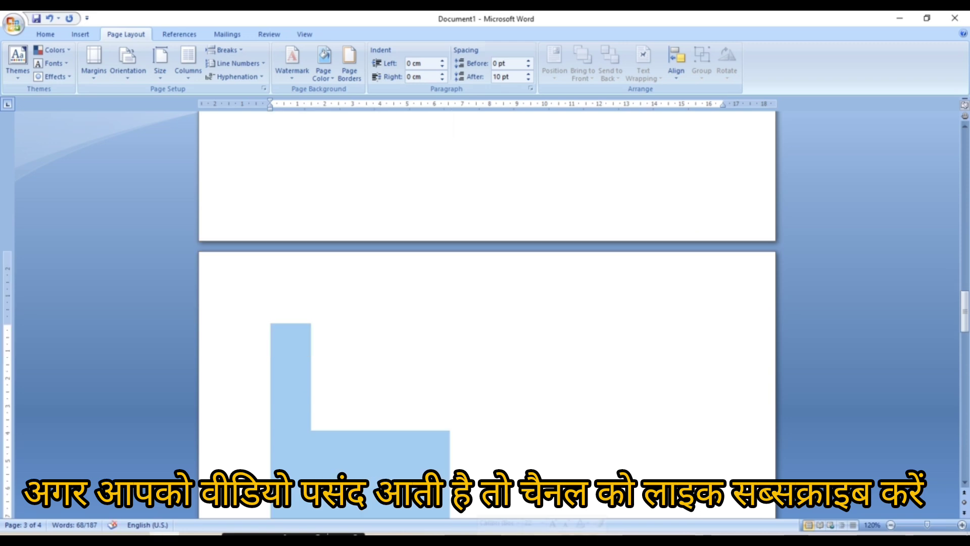
{"action": "key", "text": "Delete"}
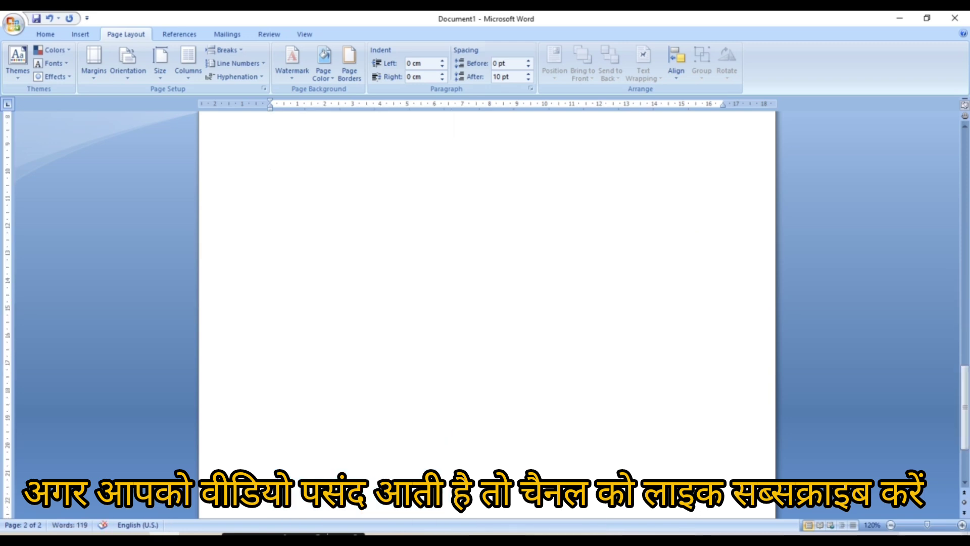
- Split the remaining text into two columns with the two-column preset
{"action": "left_click_drag", "start_coordinate": [964, 407], "coordinate": [965, 173]}
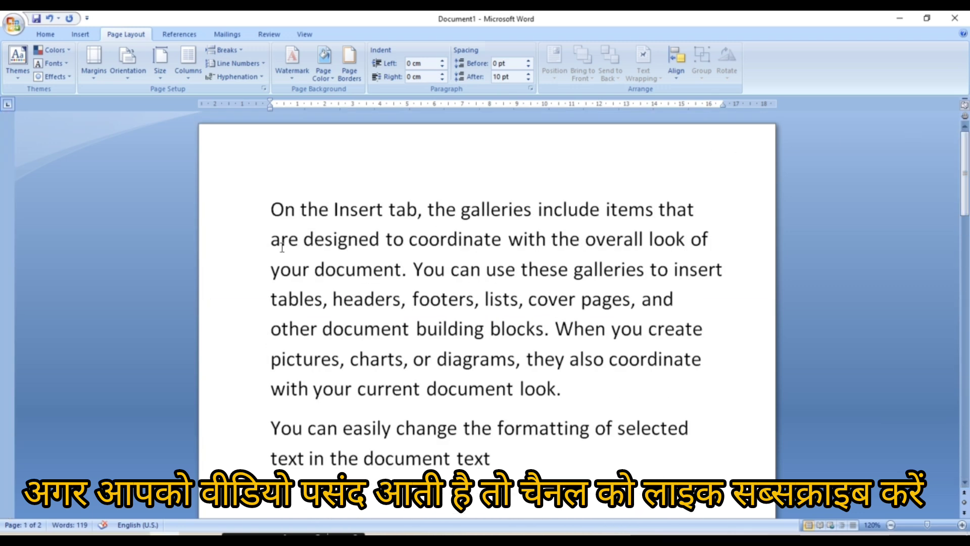
{"action": "left_click", "coordinate": [188, 65]}
{"action": "left_click", "coordinate": [162, 123]}
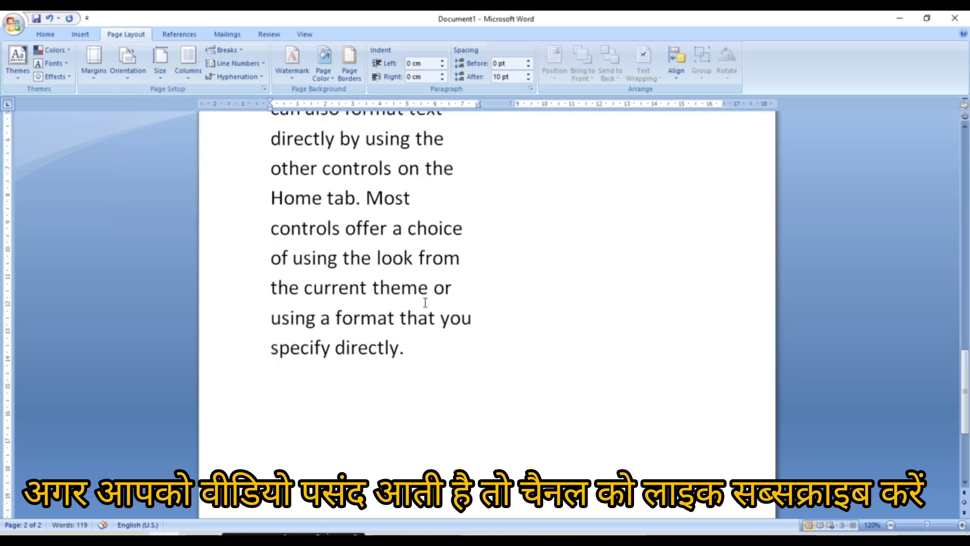
{"action": "left_click", "coordinate": [407, 352]}
- Delete the text between "tables, headers," and "on the Home tab. You can also format text"
{"action": "left_click_drag", "start_coordinate": [965, 372], "coordinate": [964, 130]}
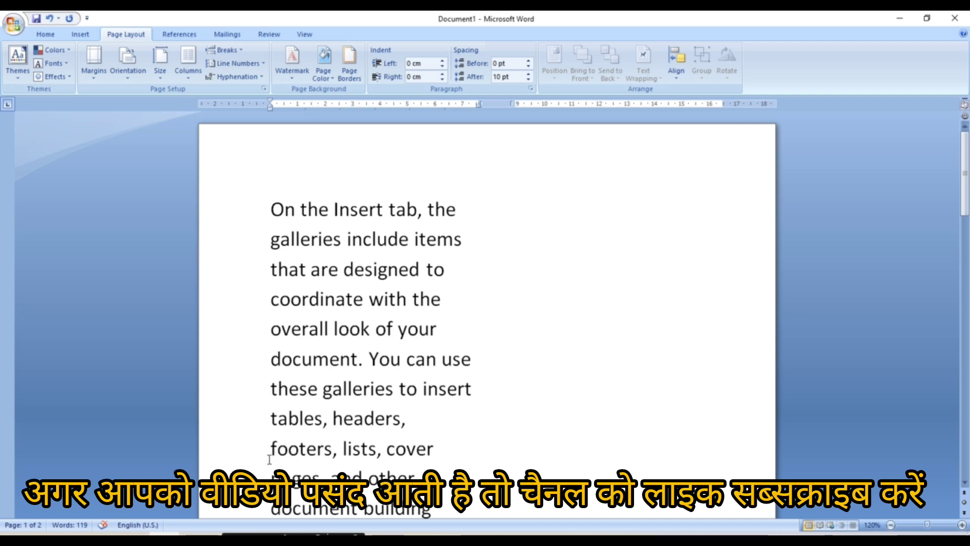
{"action": "left_click_drag", "start_coordinate": [267, 457], "coordinate": [455, 525]}
{"action": "key", "text": "Delete"}
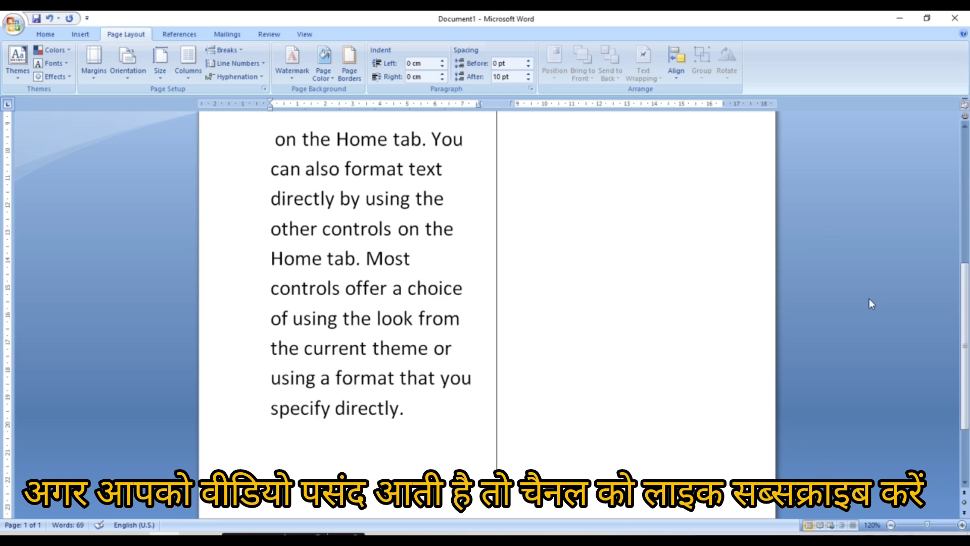
{"action": "key", "text": "ctrl+z"}
{"action": "scroll", "coordinate": [607, 303], "scroll_direction": "up", "scroll_amount": 3}
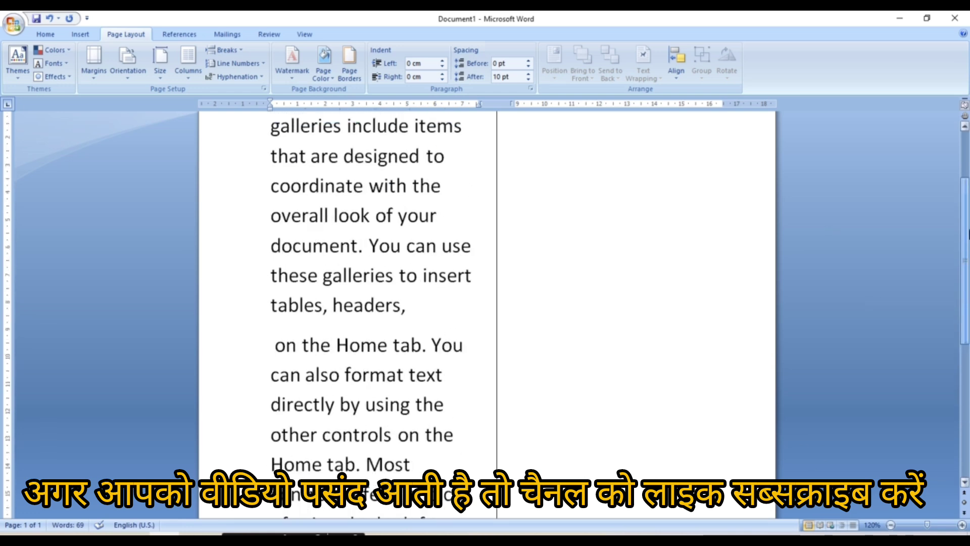
{"action": "scroll", "coordinate": [606, 303], "scroll_direction": "down", "scroll_amount": 8}
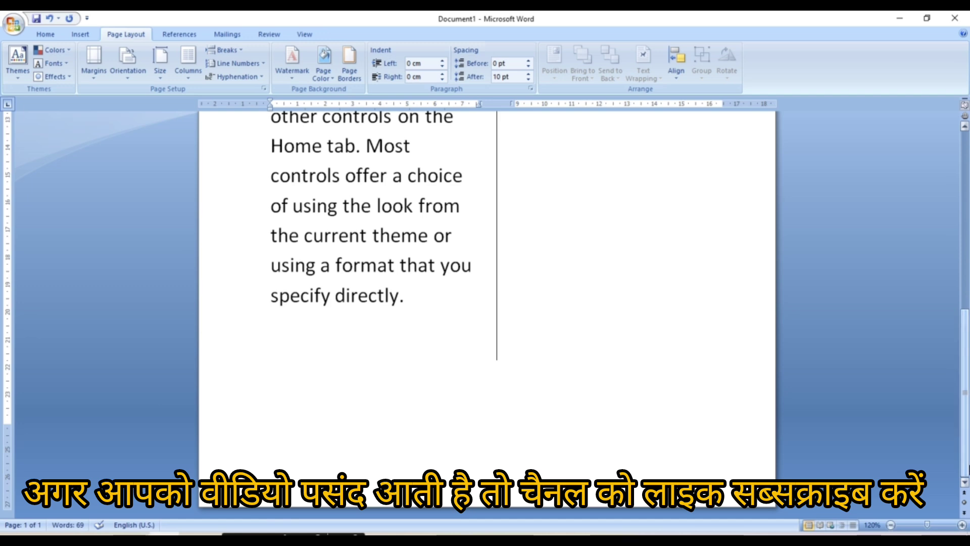
- Reapply the two-column preset to the shortened text
{"action": "left_click", "coordinate": [891, 525]}
{"action": "left_click", "coordinate": [891, 525]}
{"action": "left_click", "coordinate": [891, 525]}
{"action": "left_click", "coordinate": [891, 525]}
{"action": "left_click", "coordinate": [890, 525]}
{"action": "left_click", "coordinate": [891, 525]}
{"action": "left_click", "coordinate": [891, 525]}
{"action": "left_click", "coordinate": [891, 525]}
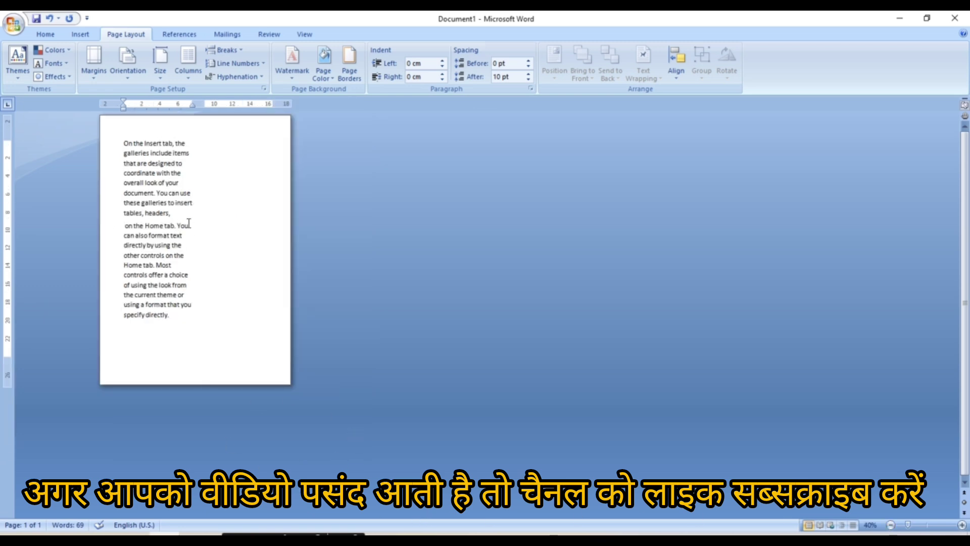
{"action": "left_click", "coordinate": [195, 82]}
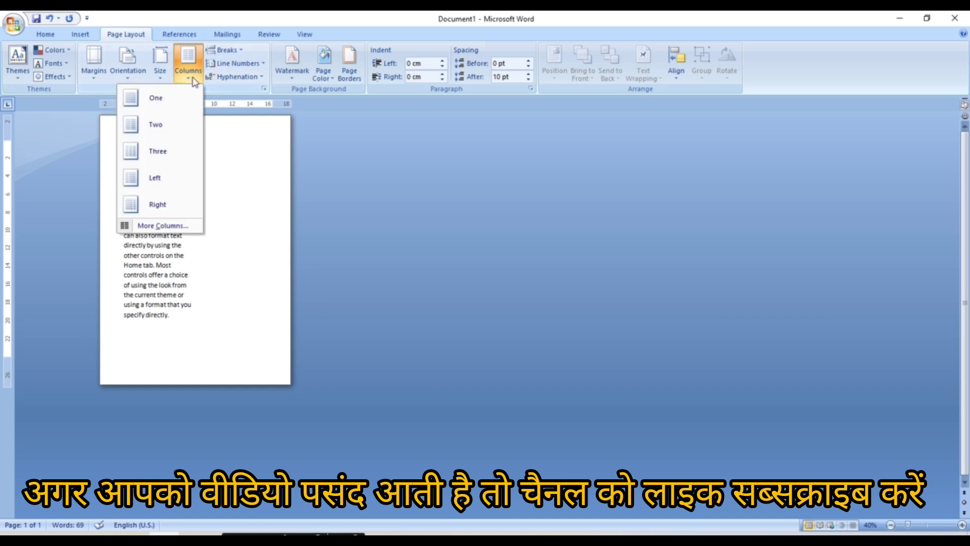
{"action": "left_click", "coordinate": [159, 124]}
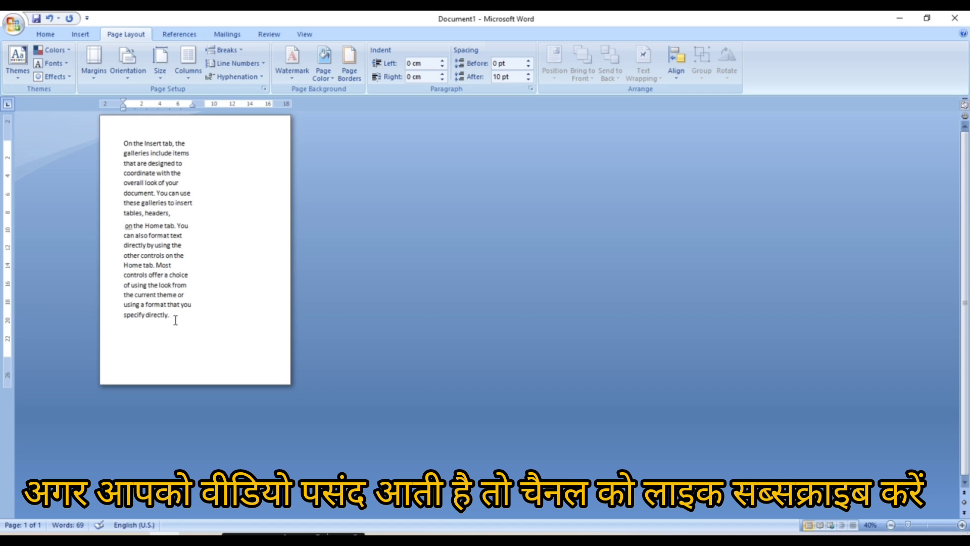
- Add blank lines after "specify directly." and insert a column break there
{"action": "key", "text": "Return"}
{"action": "key", "text": "Return"}
{"action": "left_click", "coordinate": [242, 53]}
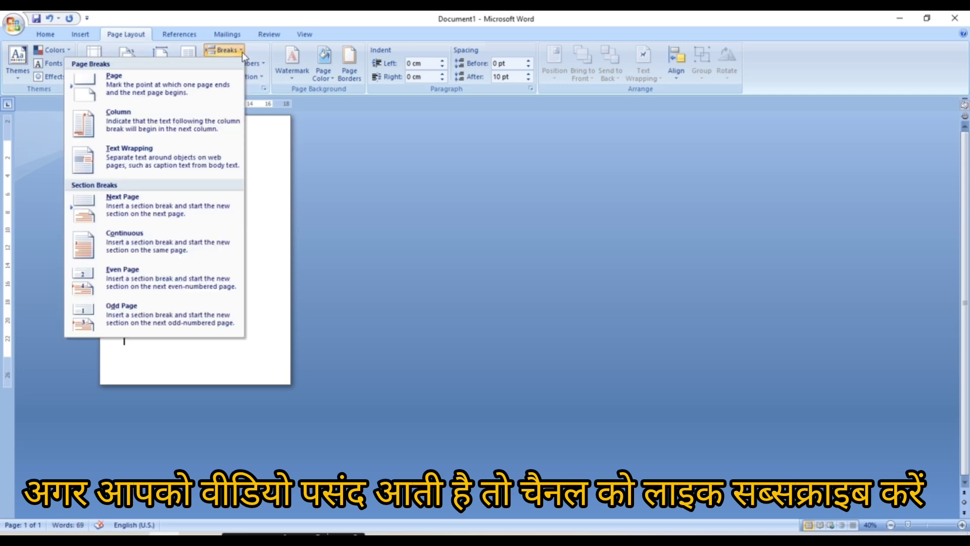
{"action": "left_click", "coordinate": [152, 123]}
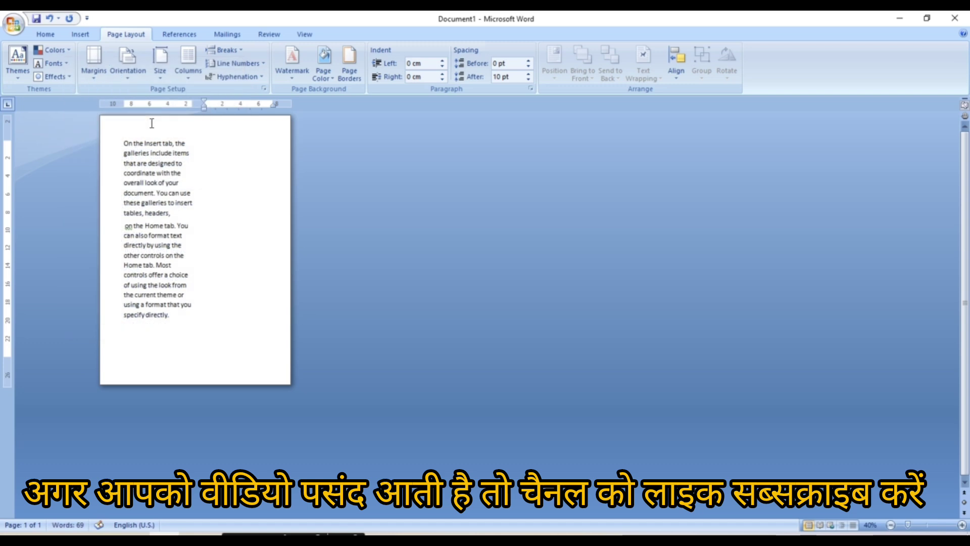
- Enter the sample text "Hjygyutujytu7t76" at the start of the second column, and erase it
{"action": "type", "text": "Hjygyutujytu7t76"}
{"action": "key", "text": "BackSpace"}
{"action": "key", "text": "BackSpace"}
{"action": "key", "text": "BackSpace"}
{"action": "key", "text": "BackSpace"}
{"action": "key", "text": "BackSpace"}
{"action": "key", "text": "BackSpace"}
{"action": "key", "text": "BackSpace"}
{"action": "key", "text": "BackSpace"}
{"action": "key", "text": "BackSpace"}
{"action": "key", "text": "BackSpace"}
{"action": "key", "text": "BackSpace"}
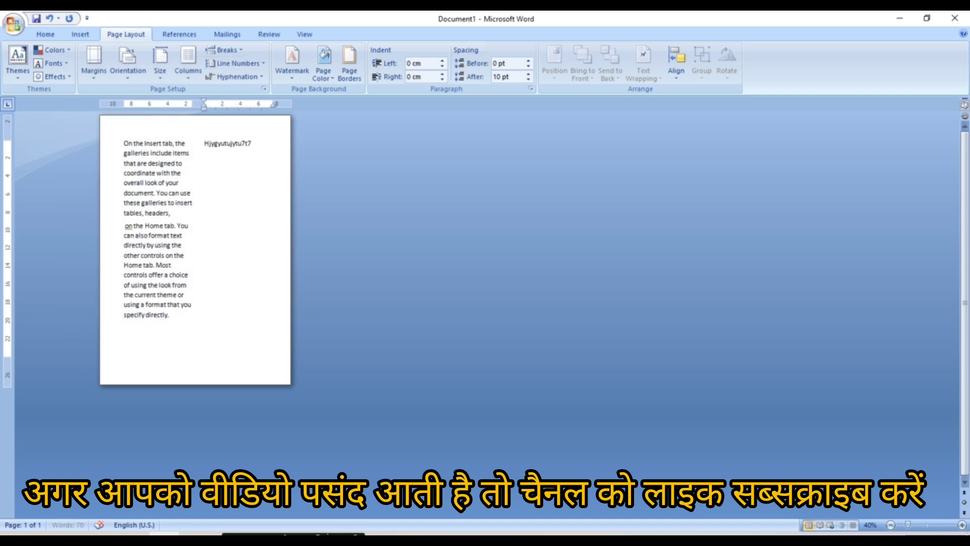
{"action": "key", "text": "BackSpace"}
{"action": "key", "text": "BackSpace"}
{"action": "key", "text": "BackSpace"}
{"action": "key", "text": "BackSpace"}
{"action": "key", "text": "BackSpace"}
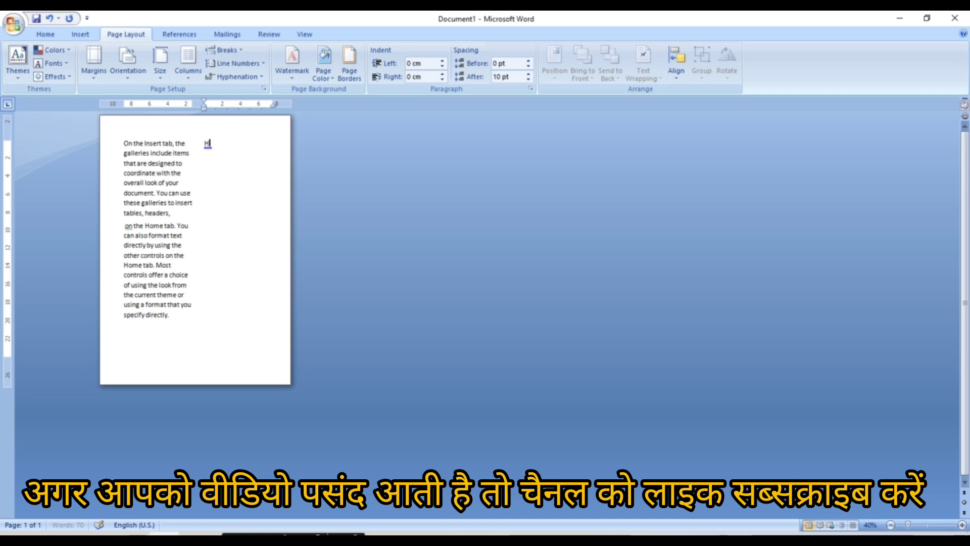
- Set the text after the column break trial back to the one-column preset
{"action": "left_click", "coordinate": [225, 50]}
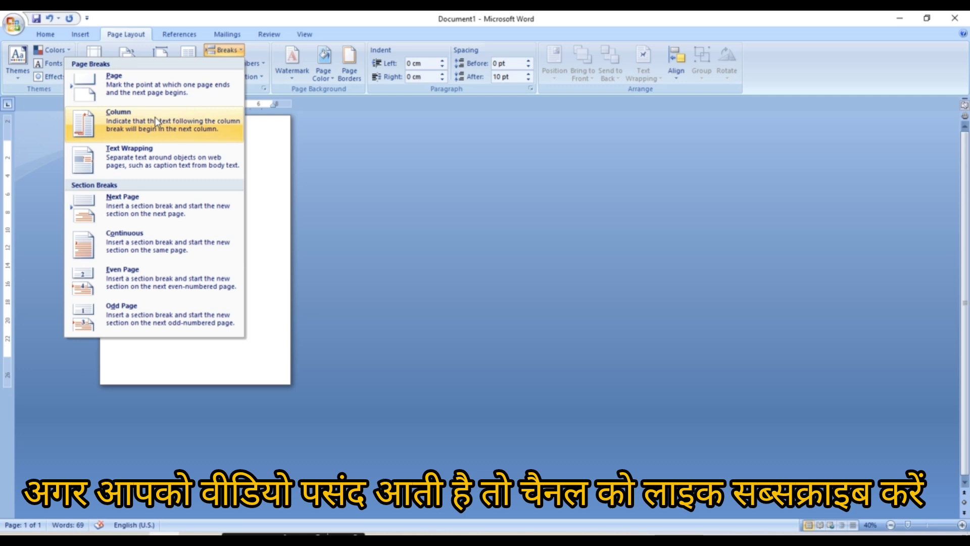
{"action": "left_click", "coordinate": [391, 211]}
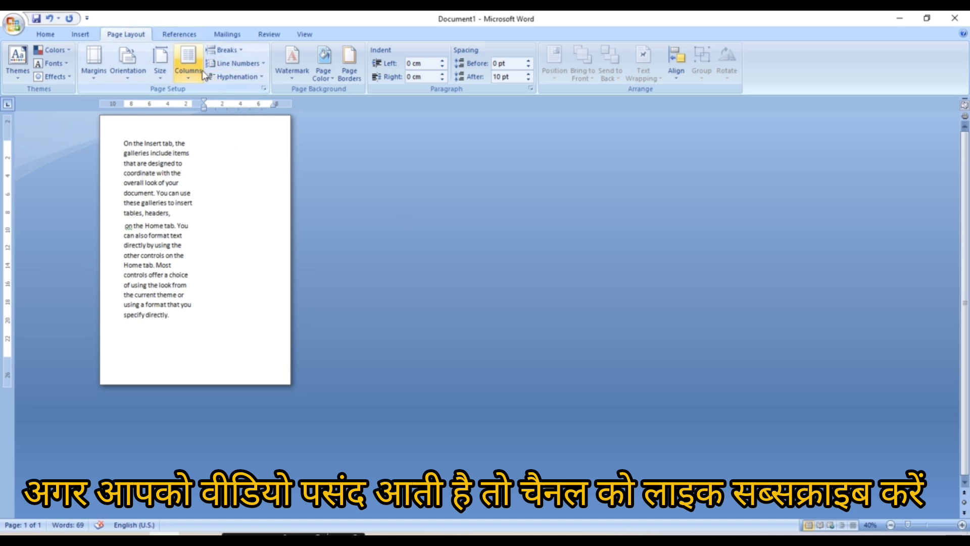
{"action": "left_click", "coordinate": [189, 61]}
{"action": "left_click", "coordinate": [166, 101]}
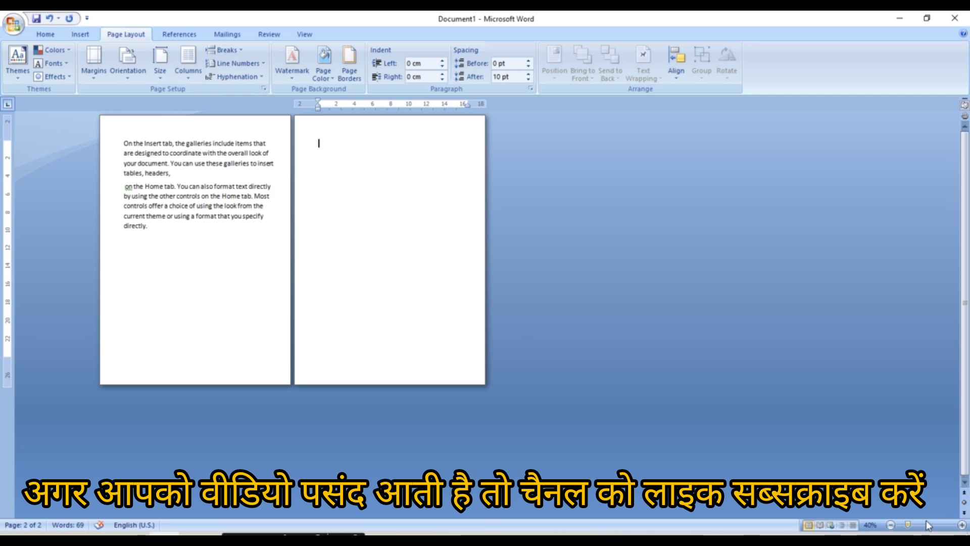
- Select the entire document contents and delete them, leaving a blank document
{"action": "left_click", "coordinate": [962, 525]}
{"action": "left_click", "coordinate": [962, 525]}
{"action": "left_click", "coordinate": [962, 525]}
{"action": "left_click", "coordinate": [962, 525]}
{"action": "left_click", "coordinate": [962, 525]}
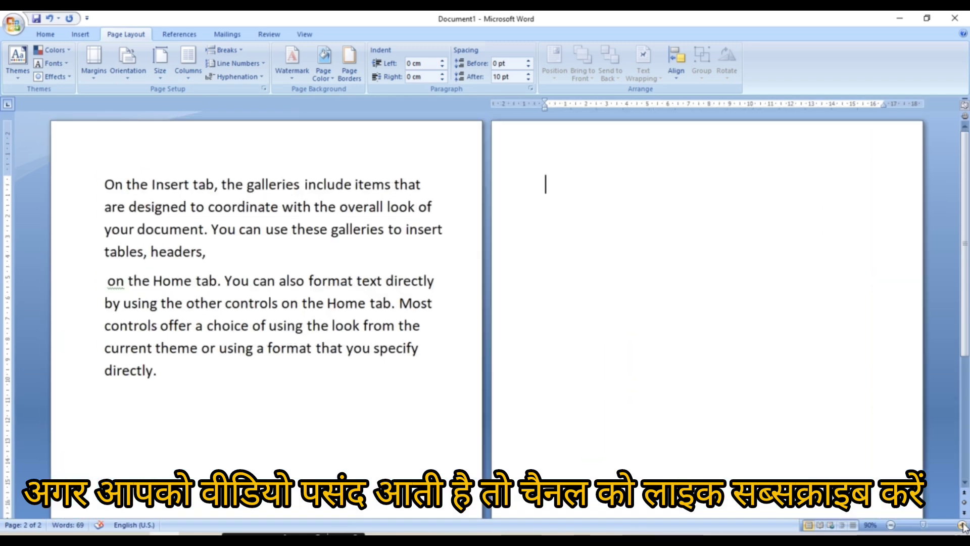
{"action": "left_click", "coordinate": [962, 525]}
{"action": "left_click", "coordinate": [962, 525]}
{"action": "left_click", "coordinate": [962, 525]}
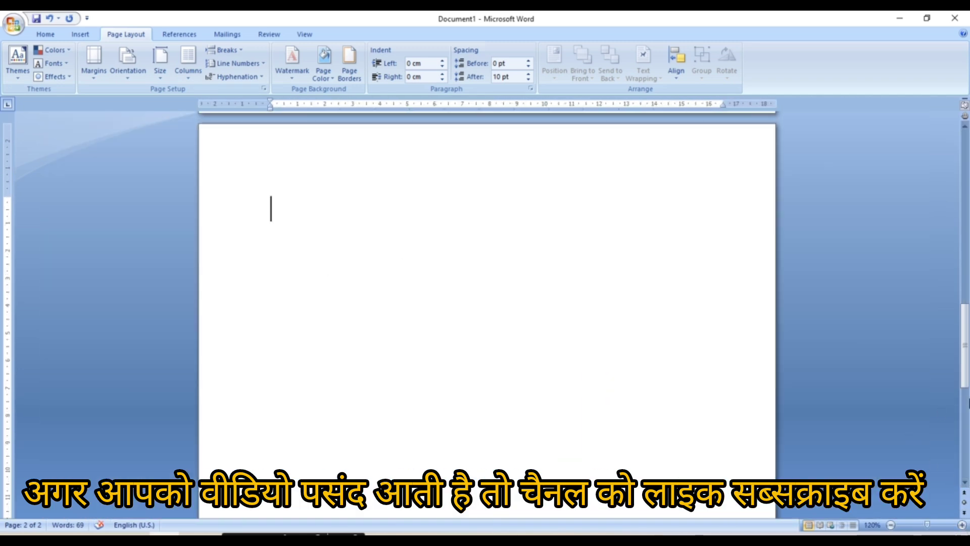
{"action": "left_click_drag", "start_coordinate": [965, 348], "coordinate": [964, 175]}
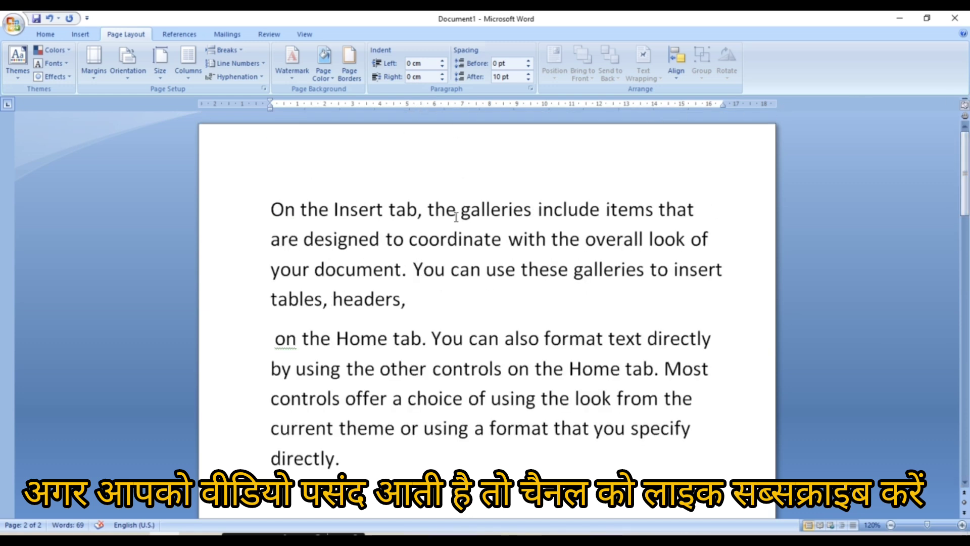
{"action": "left_click", "coordinate": [359, 449]}
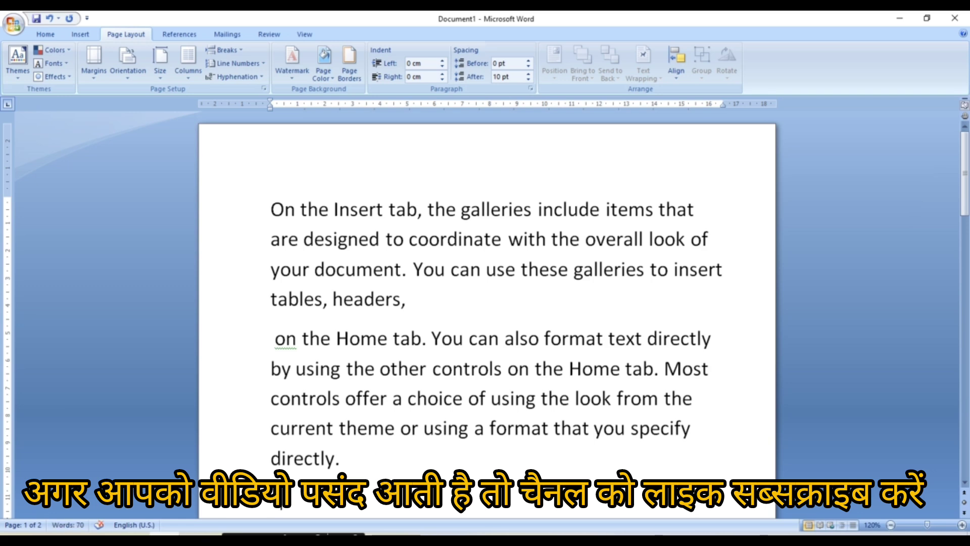
{"action": "key", "text": "ctrl+z"}
{"action": "key", "text": "ctrl+a"}
{"action": "key", "text": "Delete"}
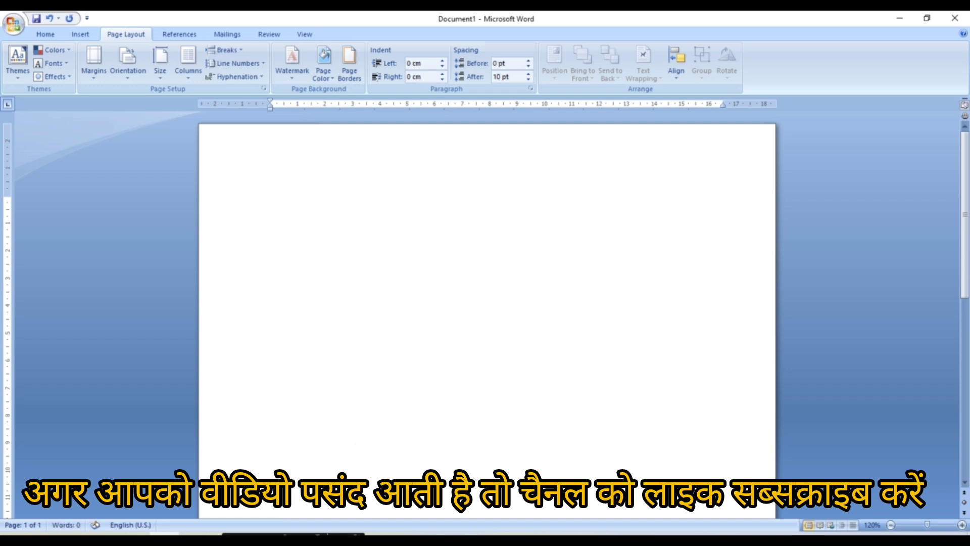
- Set the font size to 26 at the start of the blank document body
{"action": "double_click", "coordinate": [266, 158]}
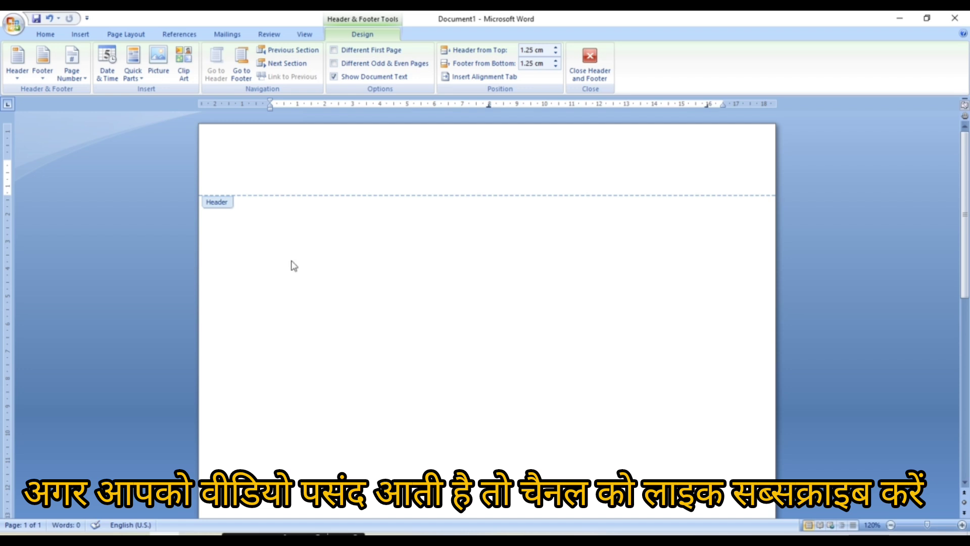
{"action": "double_click", "coordinate": [292, 261]}
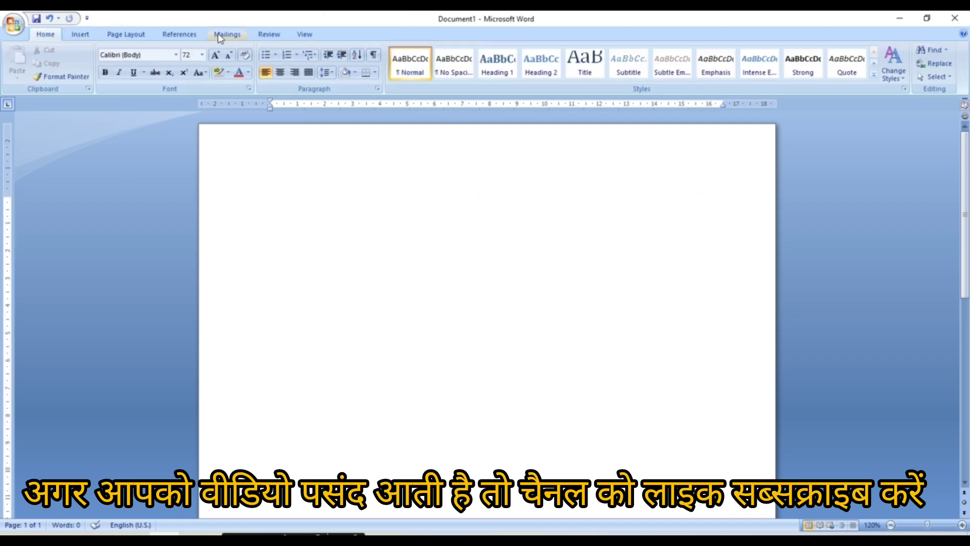
{"action": "left_click", "coordinate": [203, 55]}
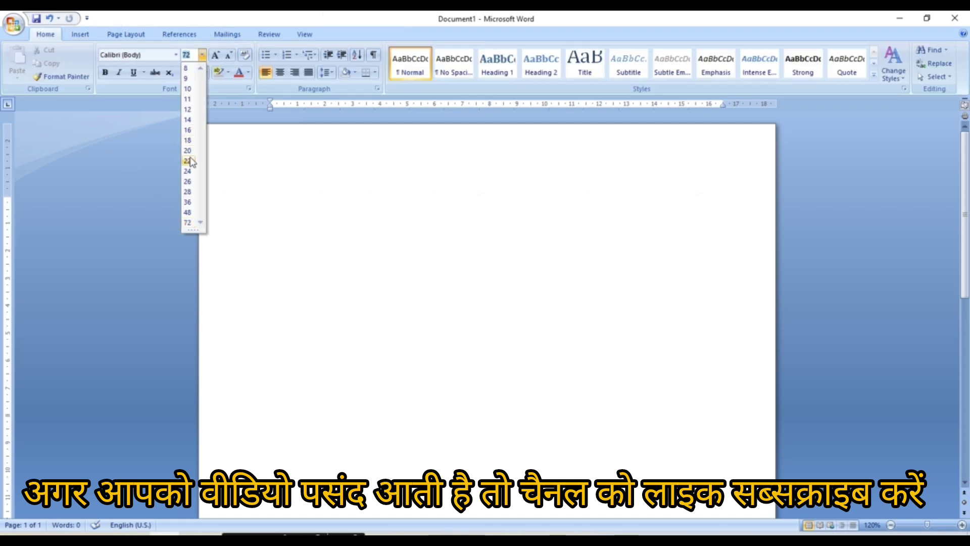
{"action": "left_click", "coordinate": [188, 181]}
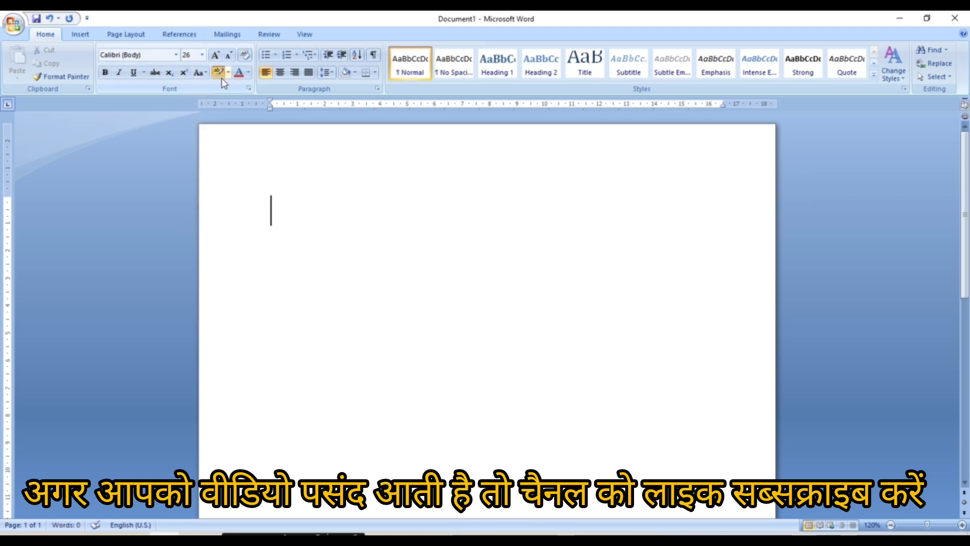
- Generate sample paragraphs in the document with =rand()
{"action": "type", "text": "="}
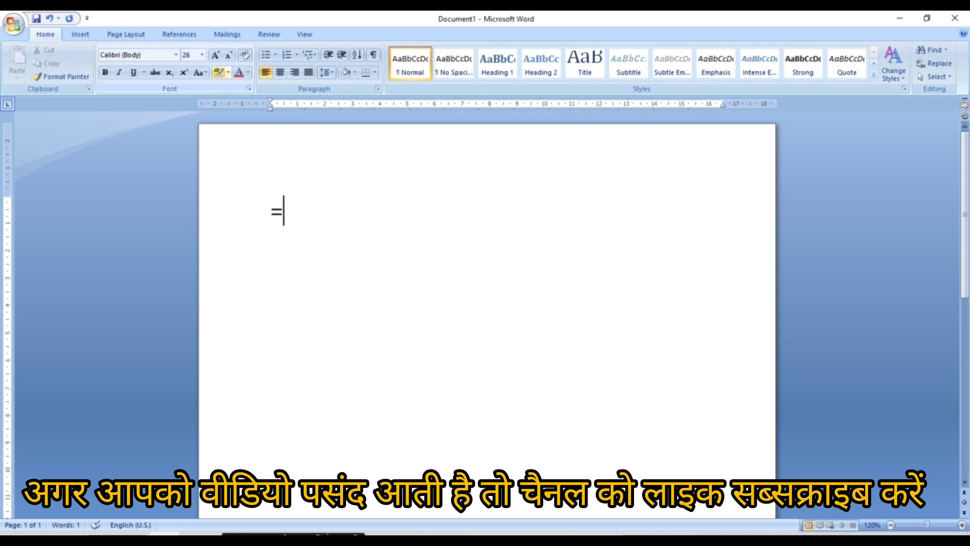
{"action": "type", "text": "rand"}
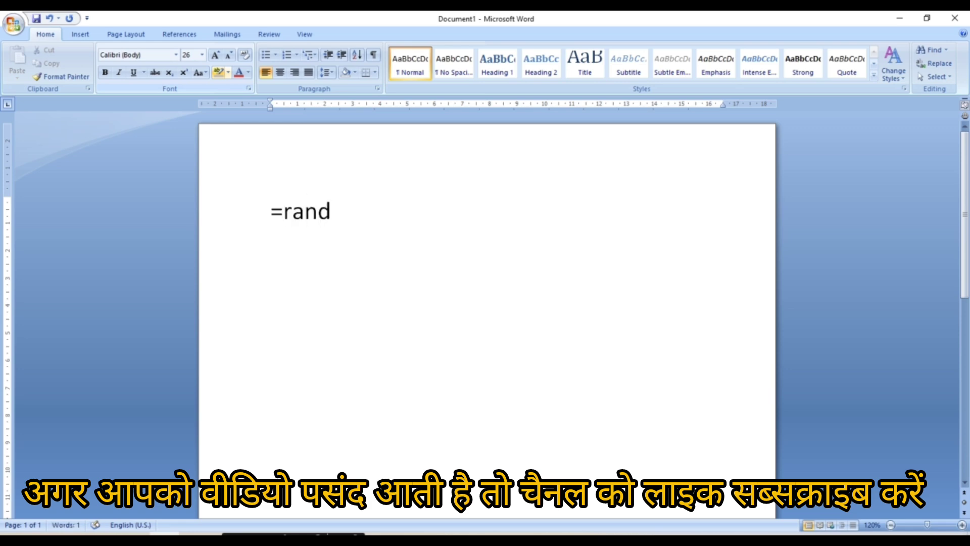
{"action": "type", "text": "()"}
{"action": "key", "text": "Return"}
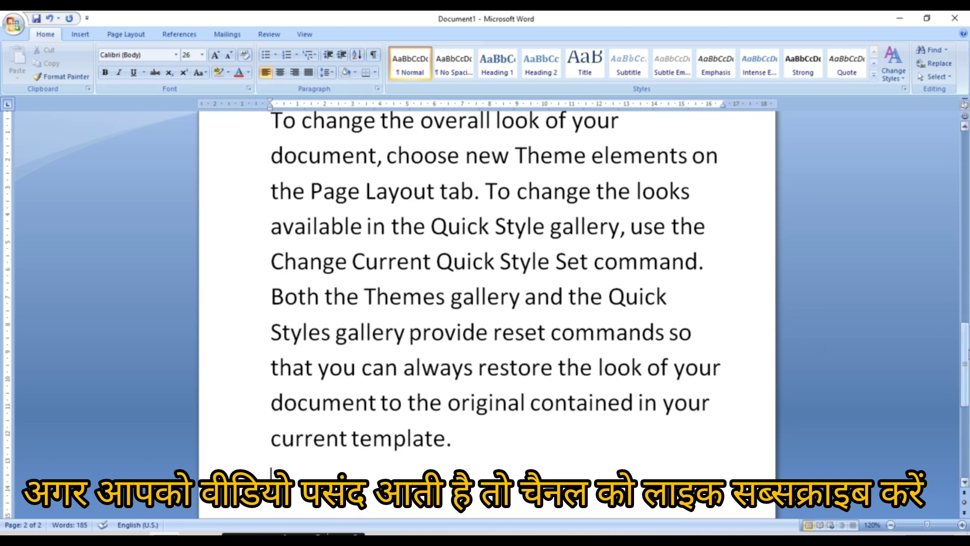
- Try a text wrapping break before "You can easily change the formatting" and undo it
{"action": "left_click_drag", "start_coordinate": [965, 349], "coordinate": [965, 157]}
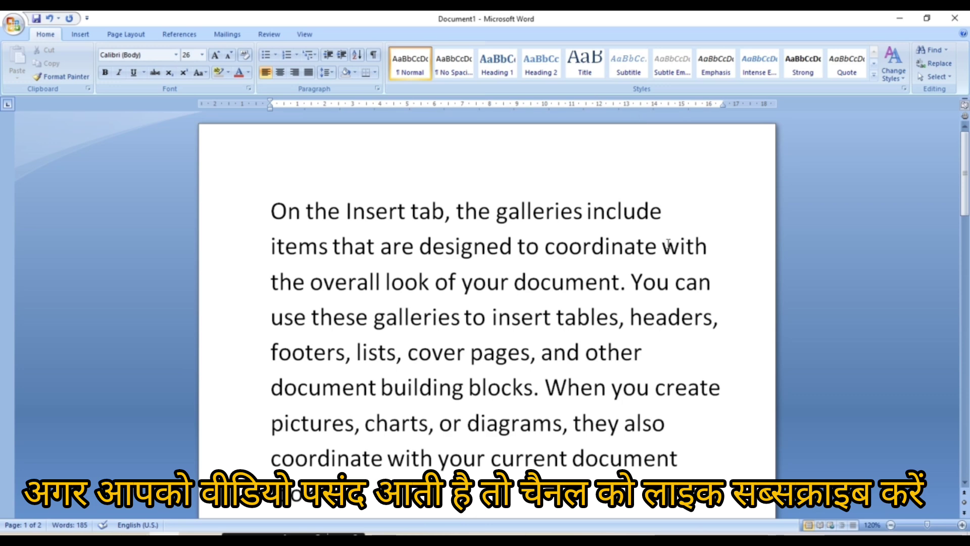
{"action": "left_click", "coordinate": [890, 525]}
{"action": "left_click", "coordinate": [890, 525]}
{"action": "left_click", "coordinate": [890, 525]}
{"action": "left_click", "coordinate": [890, 525]}
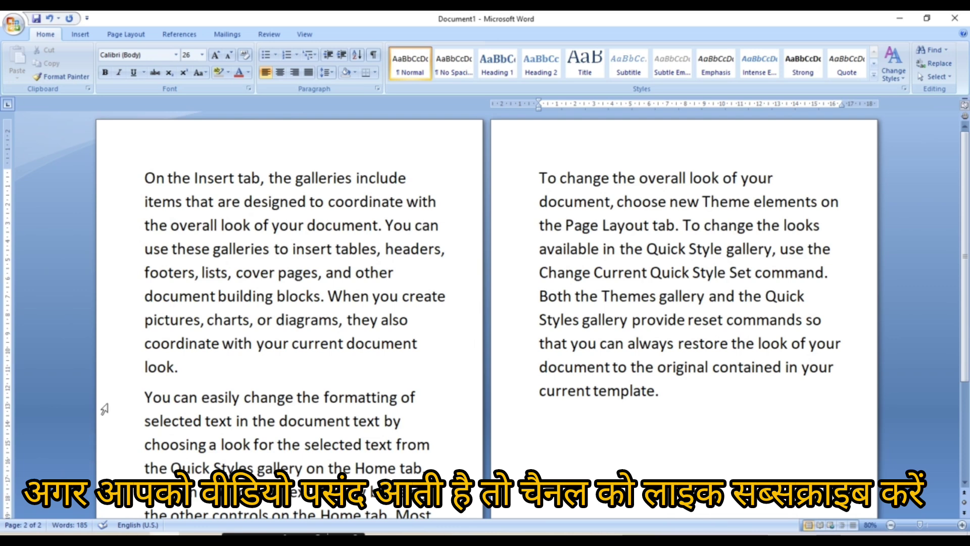
{"action": "left_click", "coordinate": [144, 397]}
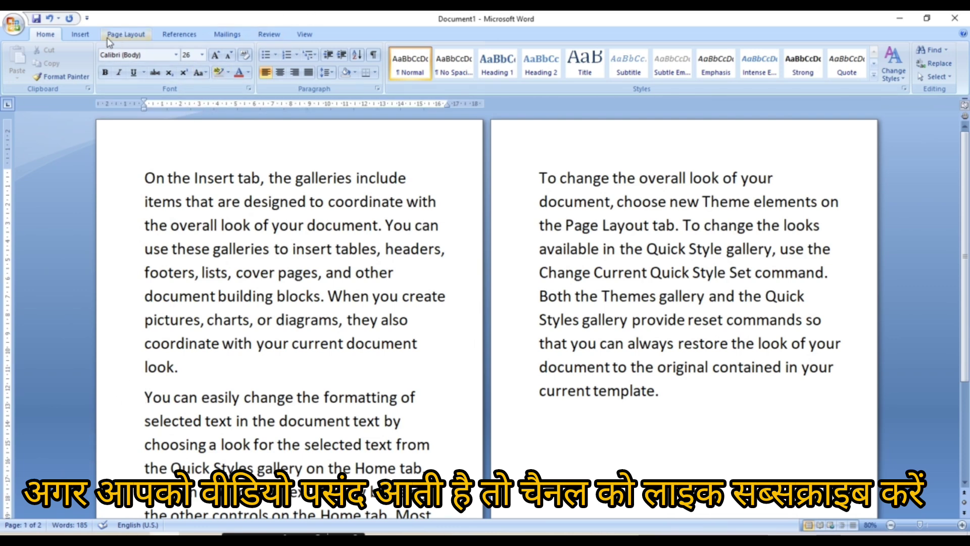
{"action": "left_click", "coordinate": [129, 34]}
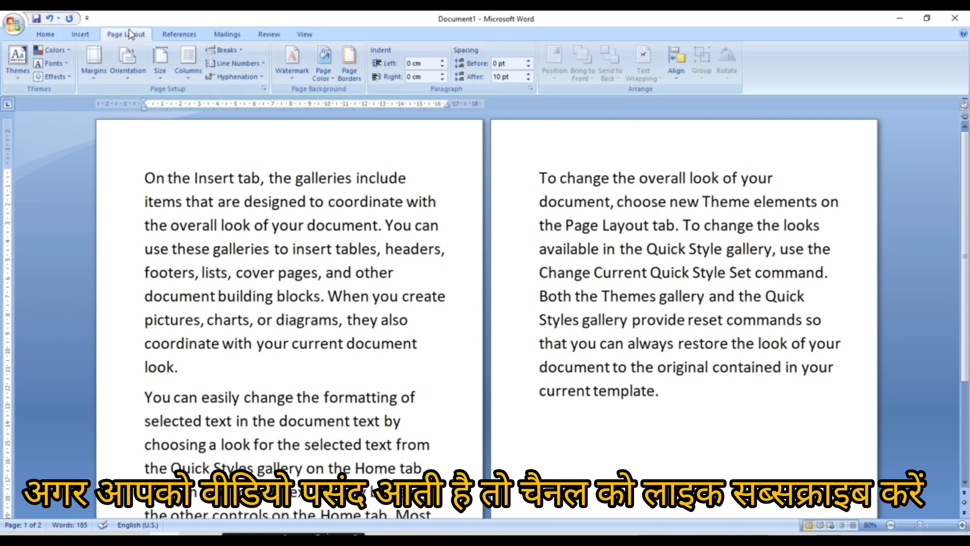
{"action": "left_click", "coordinate": [241, 52]}
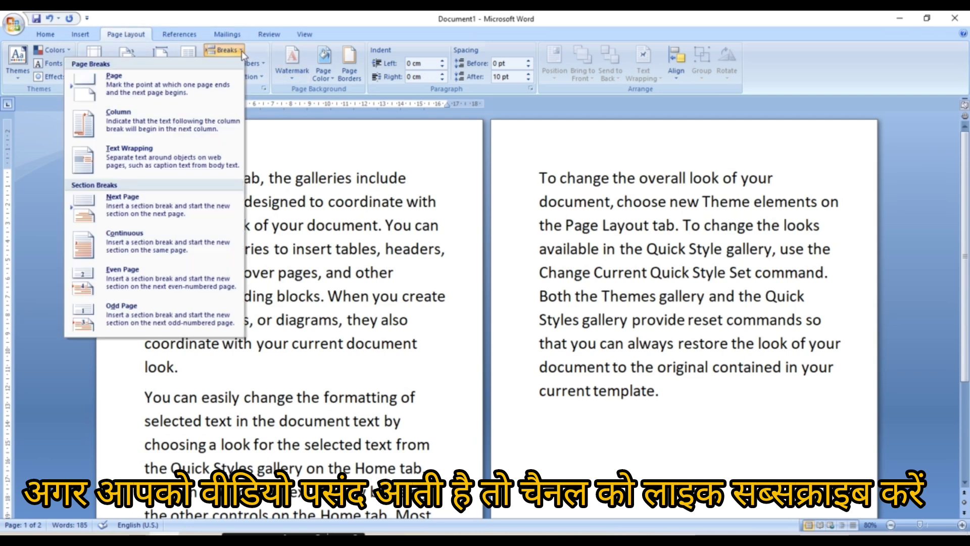
{"action": "left_click", "coordinate": [177, 165]}
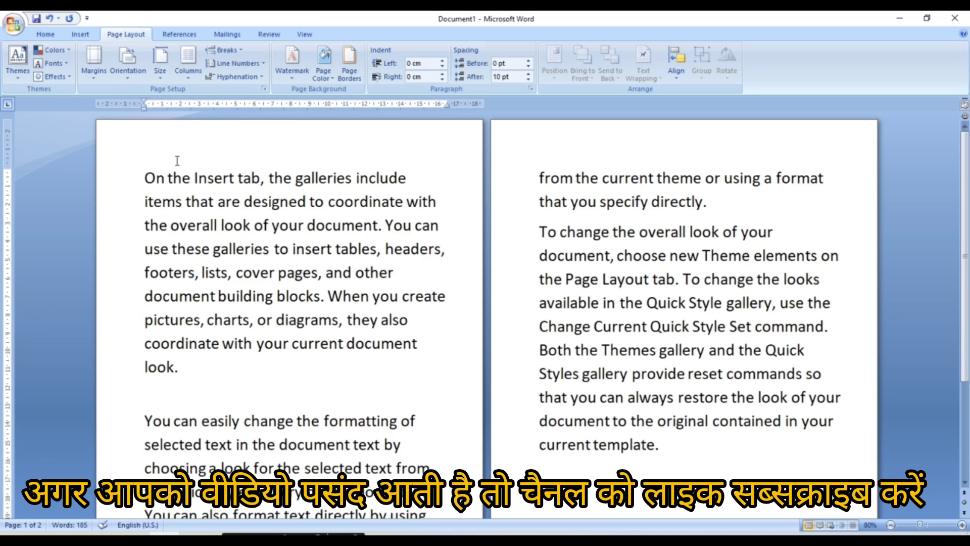
{"action": "key", "text": "ctrl+z"}
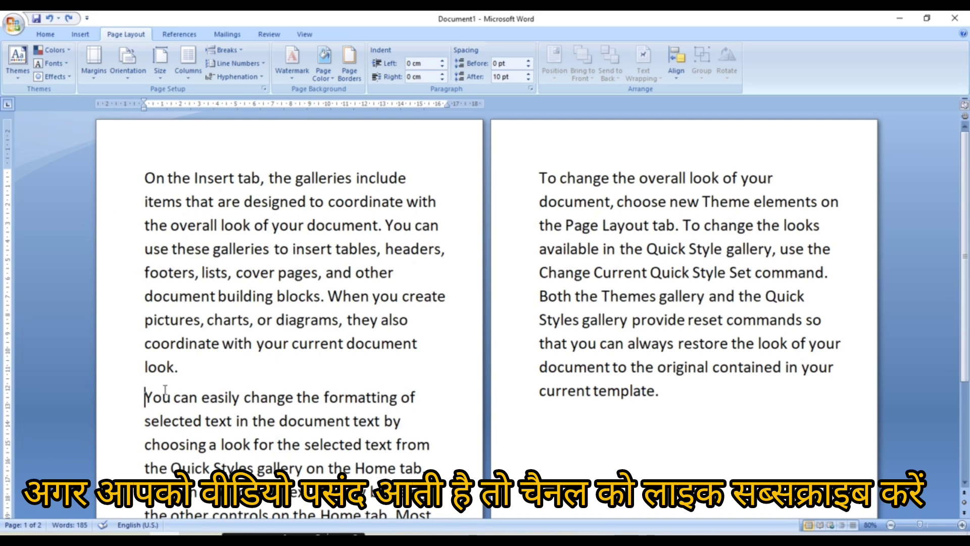
- Join the paragraph starting "You can easily change" to the end of the first paragraph
{"action": "key", "text": "BackSpace"}
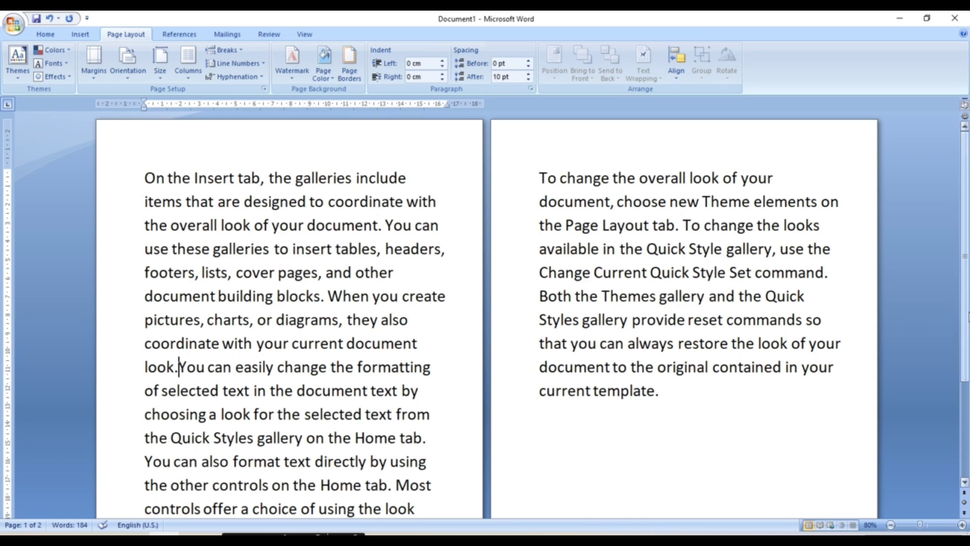
- Insert a text wrapping break before "current document look" in the merged paragraph
{"action": "left_click_drag", "start_coordinate": [964, 322], "coordinate": [964, 404]}
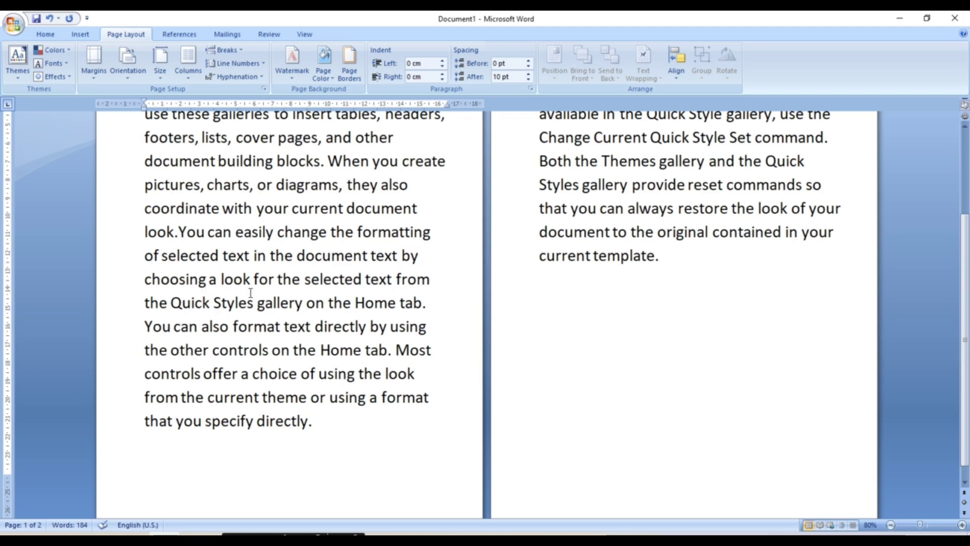
{"action": "left_click", "coordinate": [144, 231]}
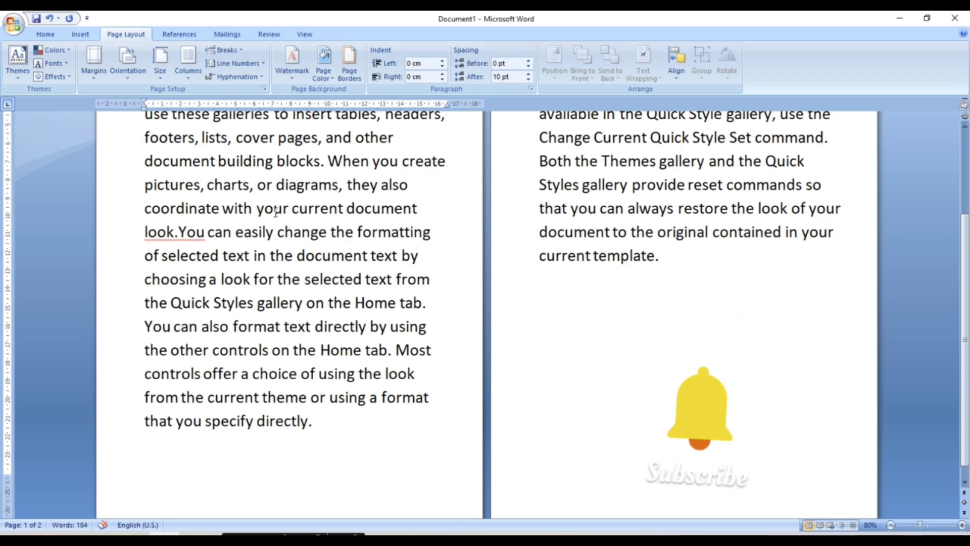
{"action": "left_click", "coordinate": [243, 53]}
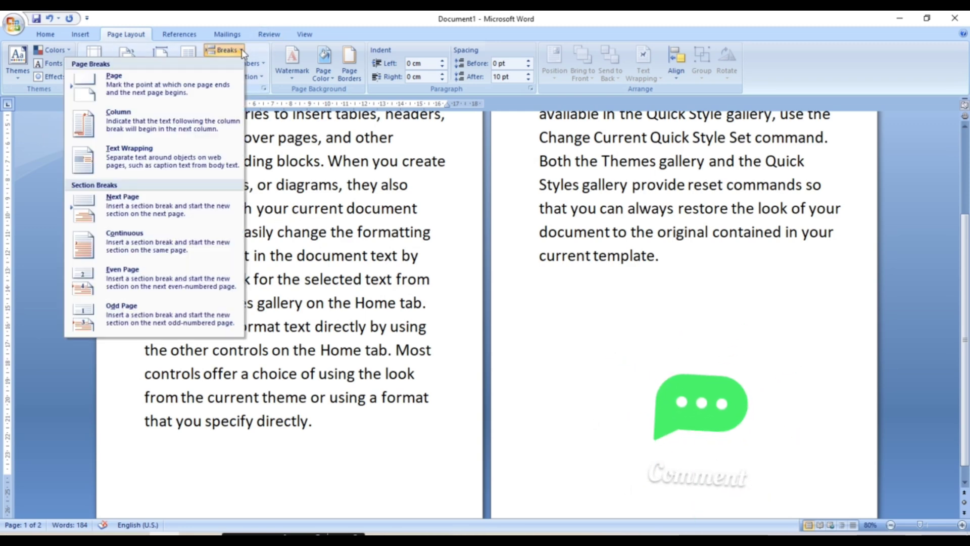
{"action": "left_click", "coordinate": [169, 150]}
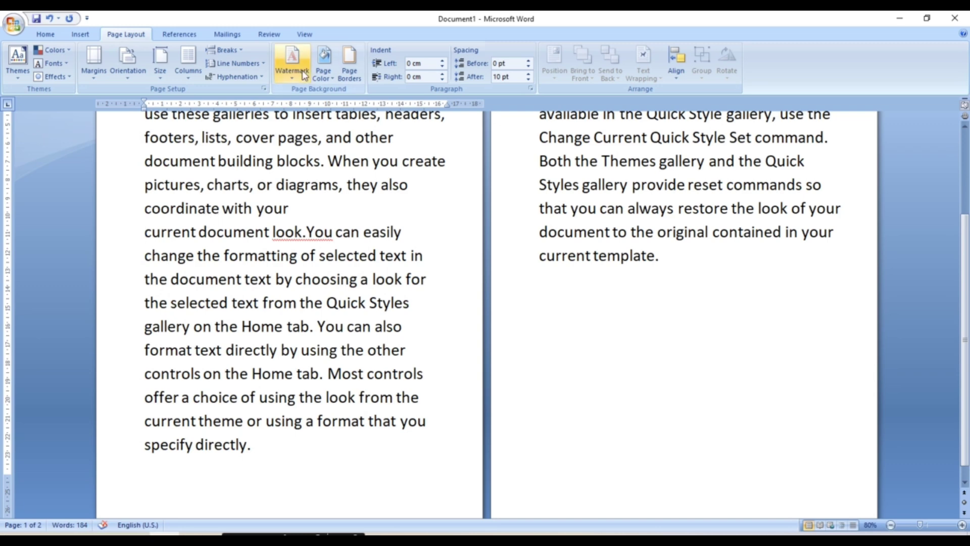
- Insert a Next Page section break before "selected text in the document"
{"action": "left_click", "coordinate": [240, 52]}
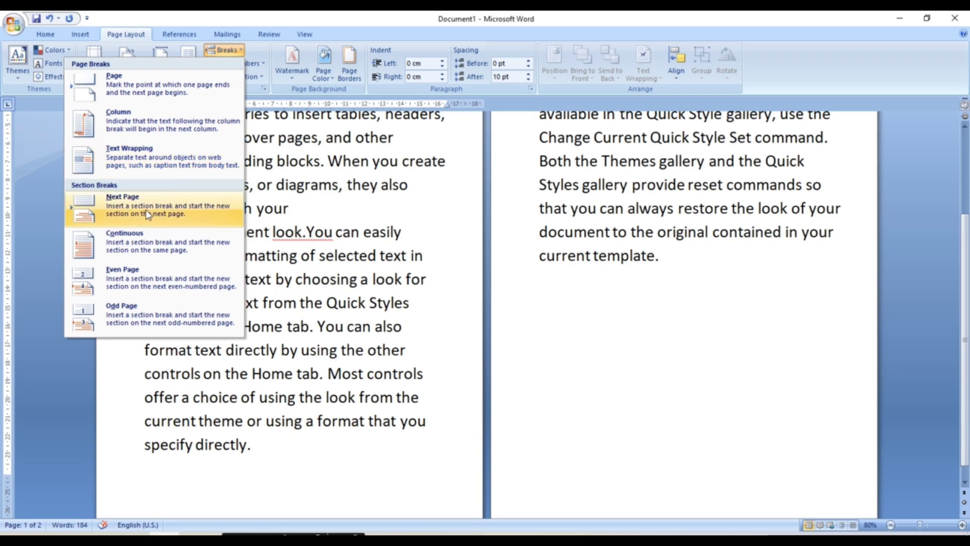
{"action": "left_click", "coordinate": [341, 227]}
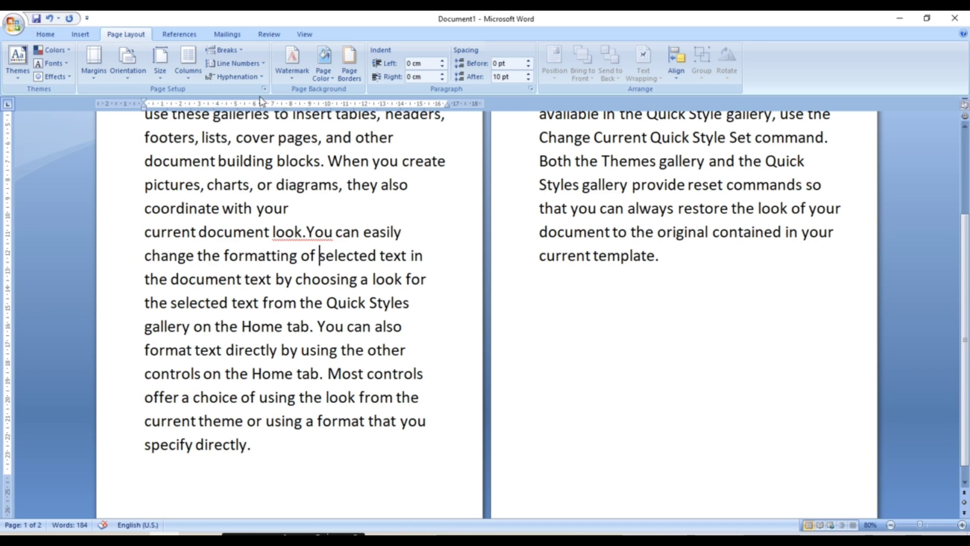
{"action": "left_click", "coordinate": [242, 51]}
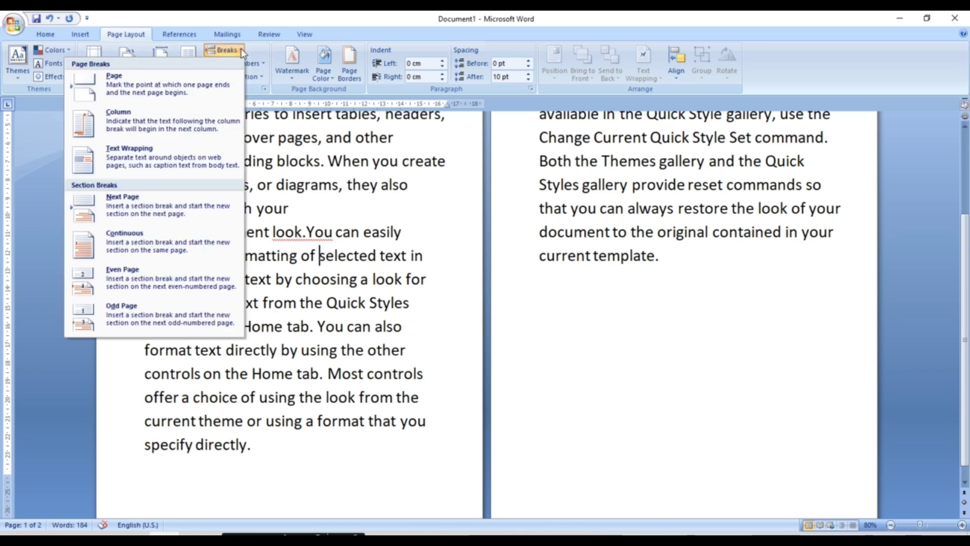
{"action": "left_click", "coordinate": [142, 201]}
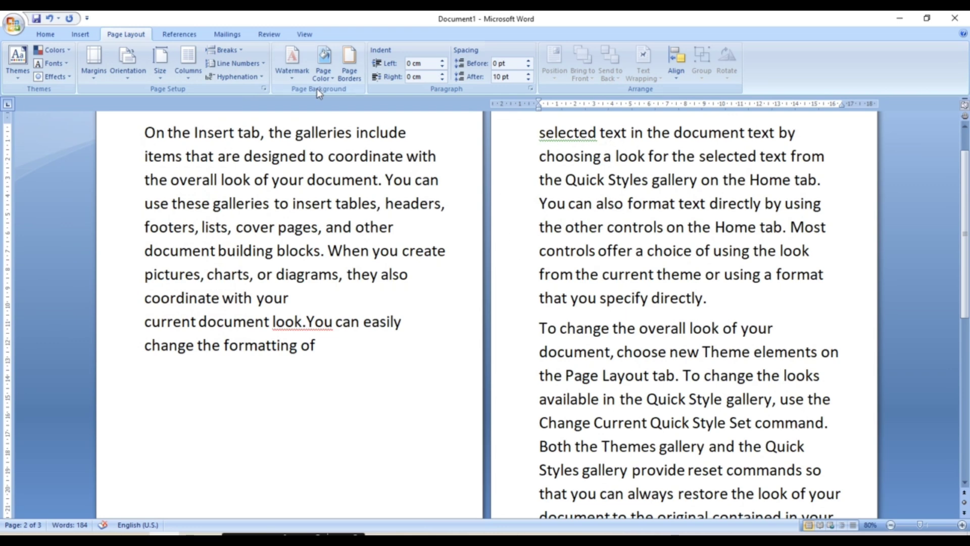
{"action": "left_click", "coordinate": [241, 50]}
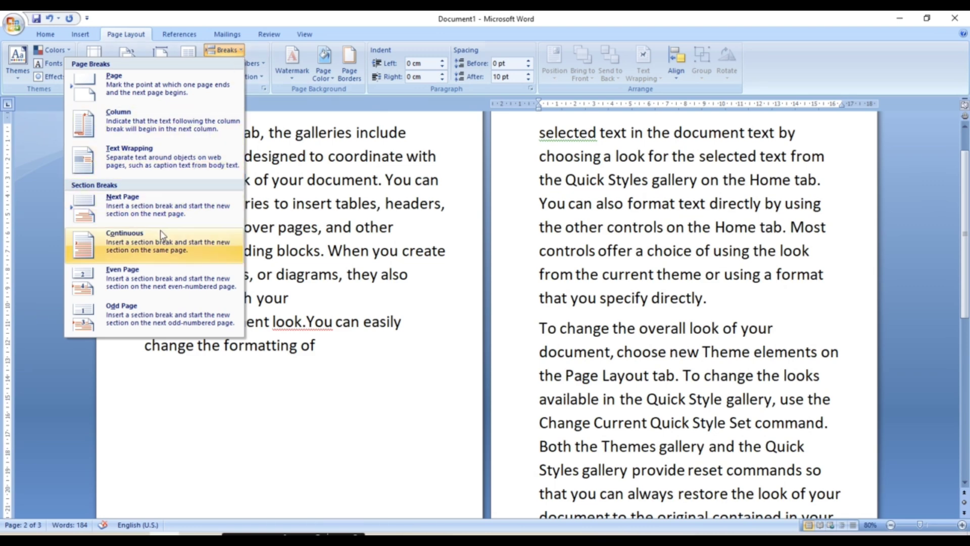
{"action": "left_click", "coordinate": [369, 241]}
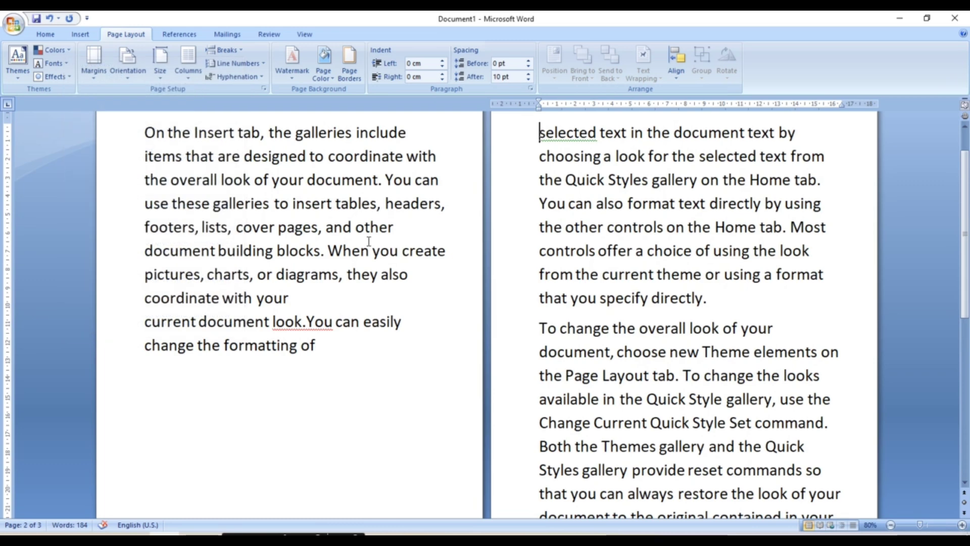
{"action": "key", "text": "ctrl+a"}
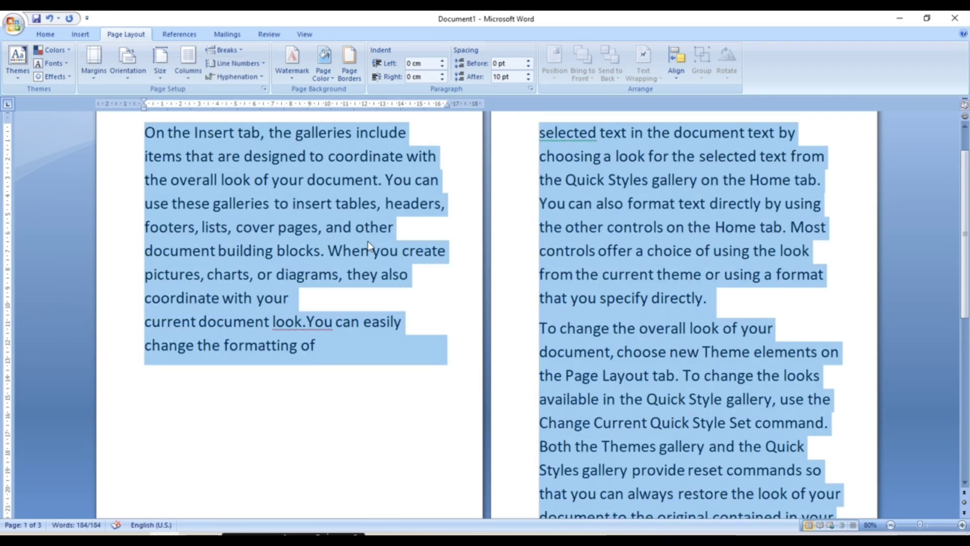
{"action": "left_click", "coordinate": [418, 241]}
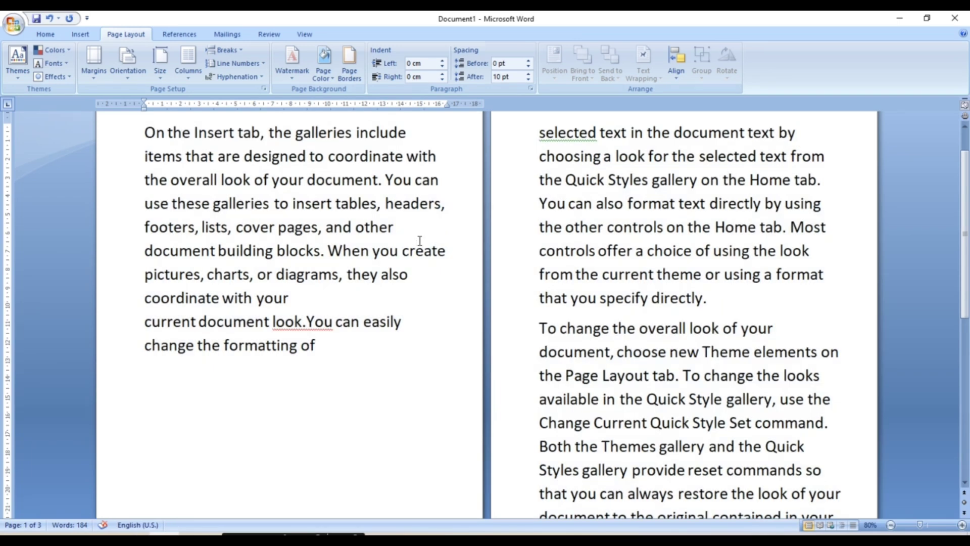
- Undo the Next Page section break and the text wrapping break
{"action": "key", "text": "ctrl+z"}
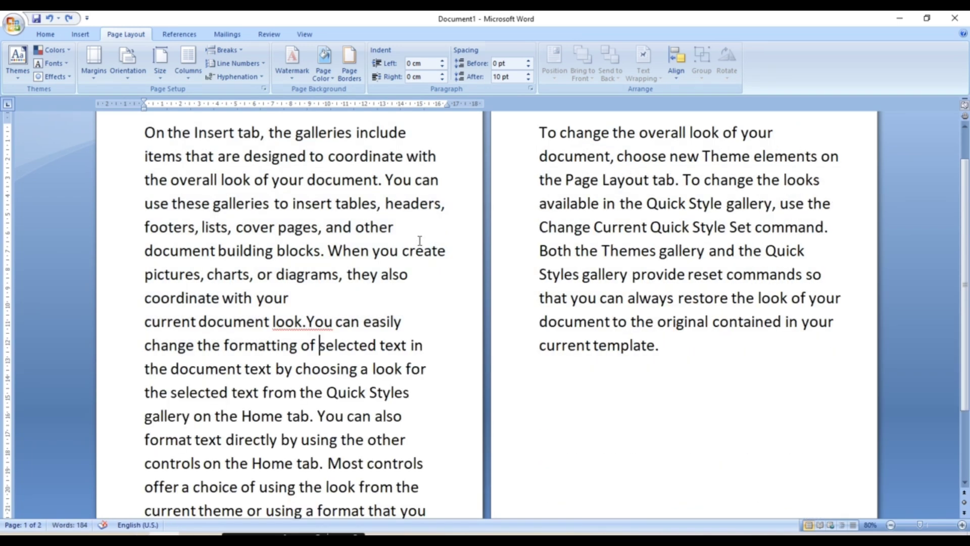
{"action": "key", "text": "ctrl+z"}
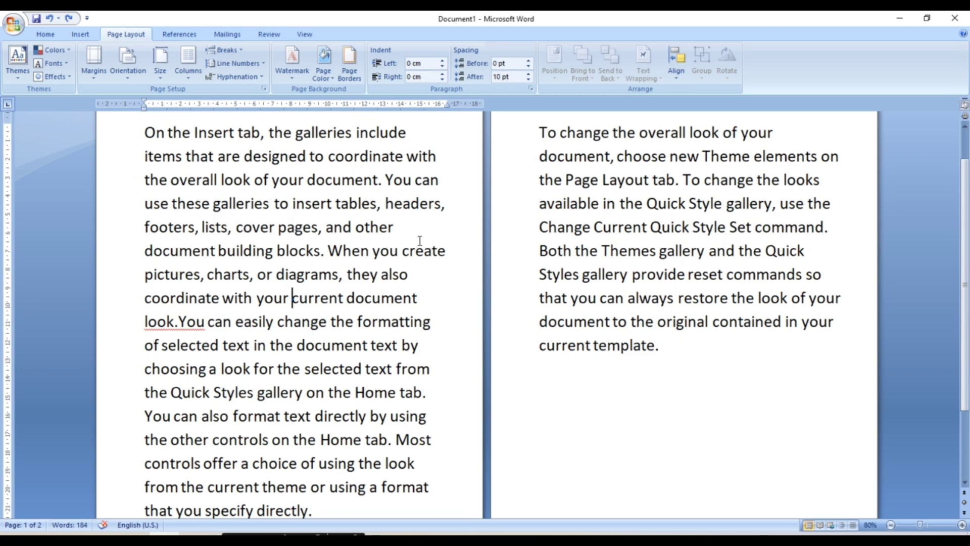
- Split the merged paragraph before "current document" and before "gallery on the Home tab", and rejoin both places
{"action": "key", "text": "Return"}
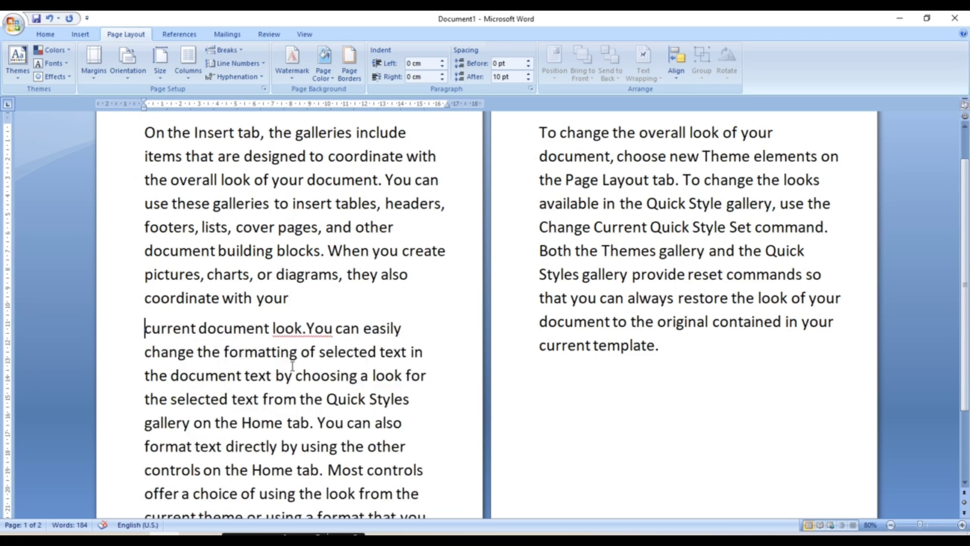
{"action": "left_click", "coordinate": [143, 421]}
{"action": "key", "text": "Return"}
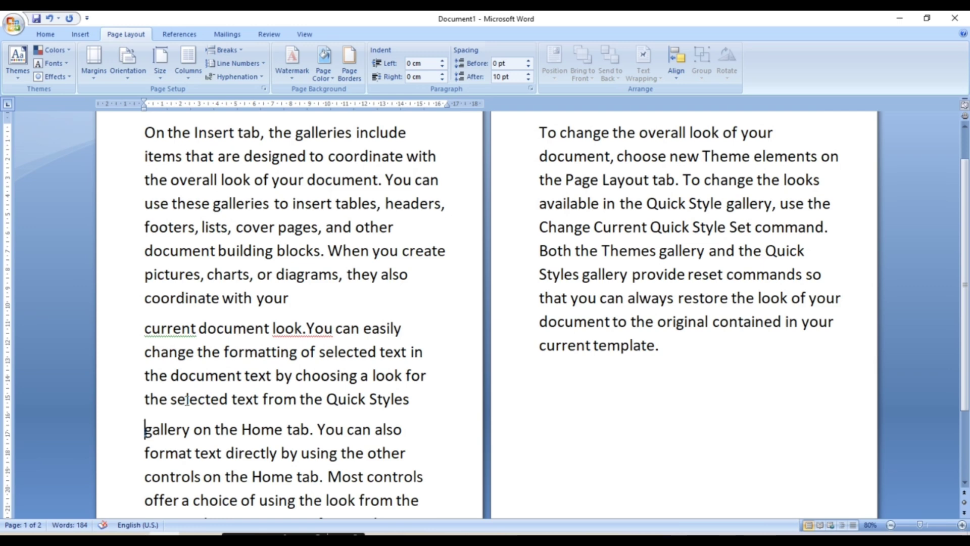
{"action": "left_click", "coordinate": [143, 327]}
{"action": "key", "text": "BackSpace"}
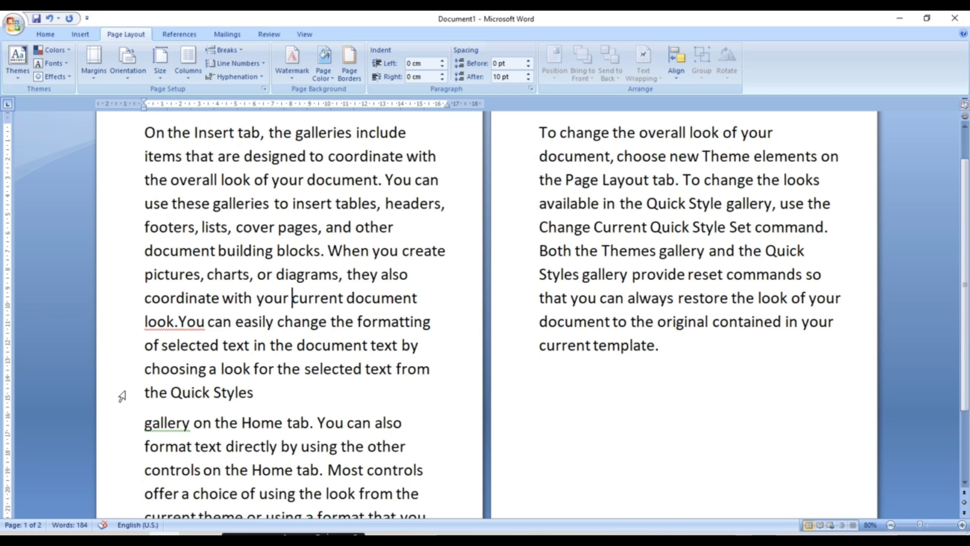
{"action": "left_click", "coordinate": [144, 422]}
{"action": "key", "text": "BackSpace"}
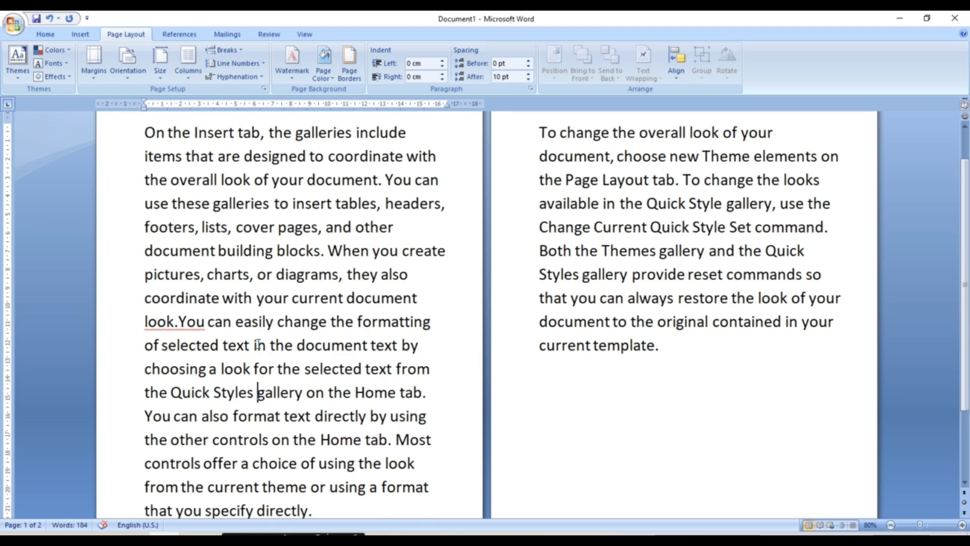
{"action": "left_click", "coordinate": [241, 50]}
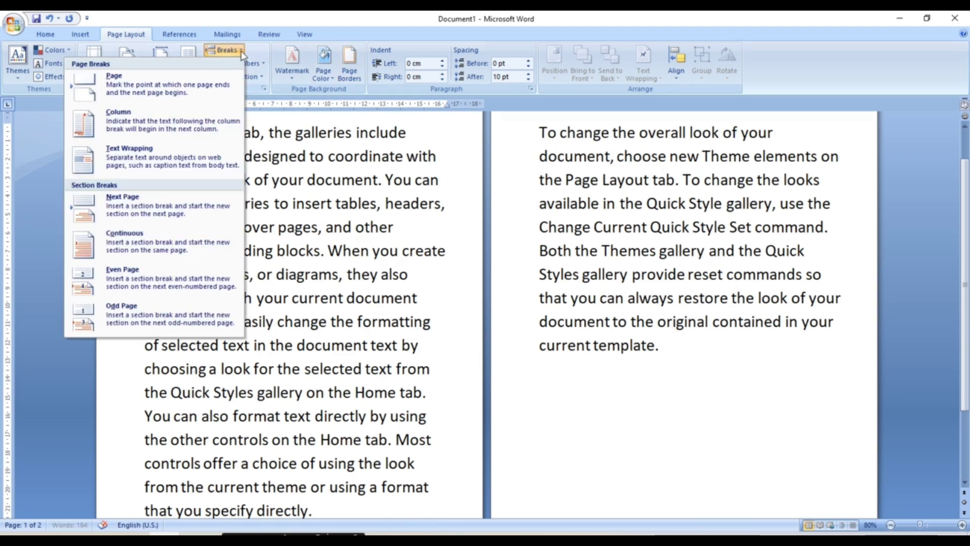
{"action": "left_click", "coordinate": [330, 255]}
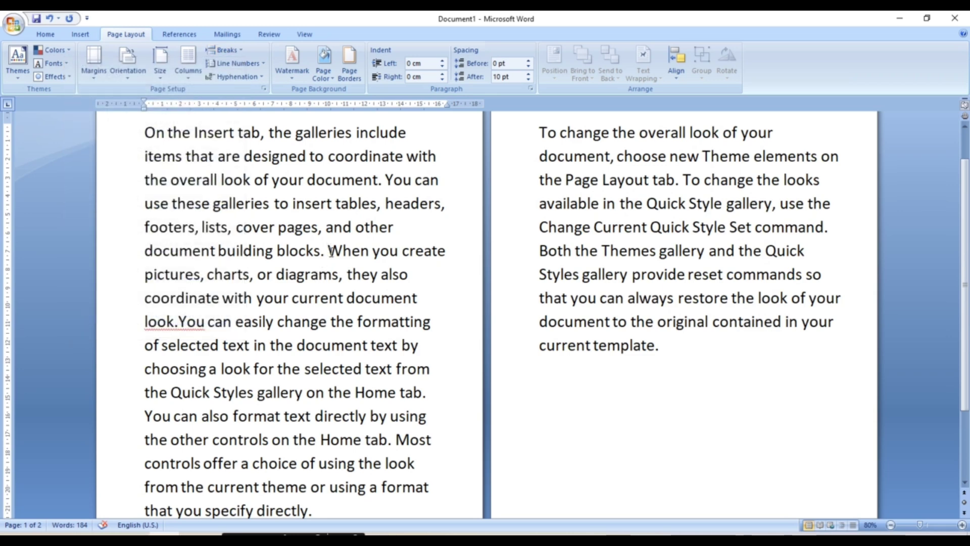
- Insert Continuous section breaks before "When you create pictures" and before "You can also format text directly"
{"action": "left_click", "coordinate": [329, 251]}
{"action": "left_click", "coordinate": [243, 50]}
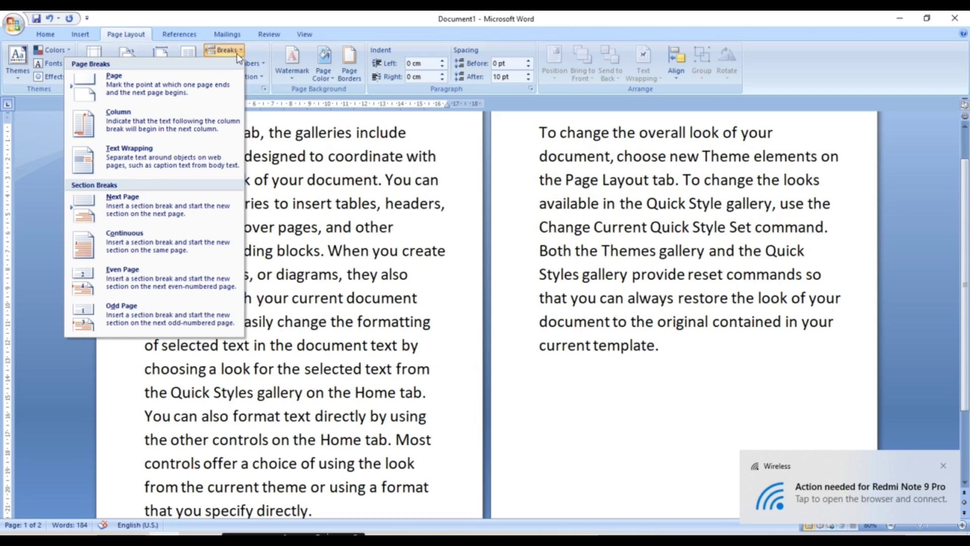
{"action": "left_click", "coordinate": [160, 235]}
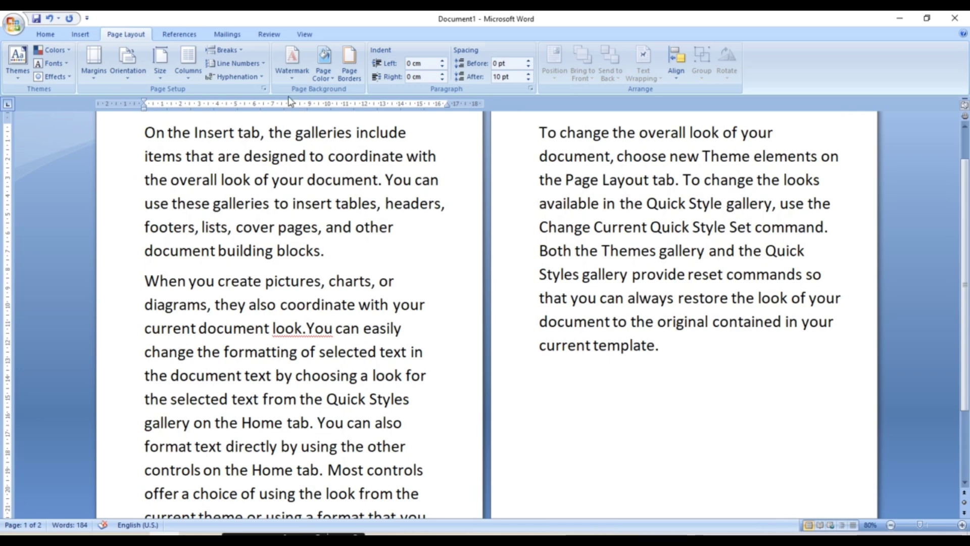
{"action": "left_click", "coordinate": [241, 49]}
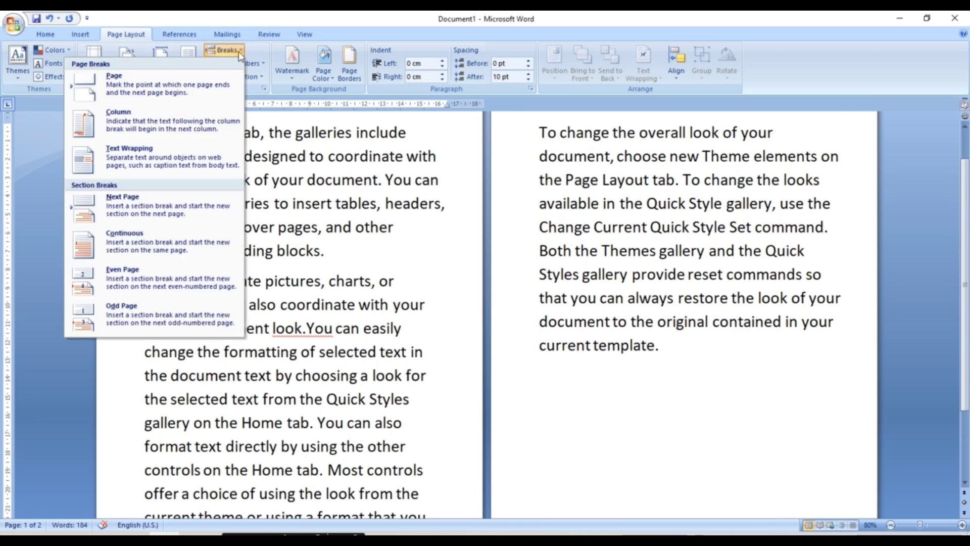
{"action": "left_click", "coordinate": [108, 244]}
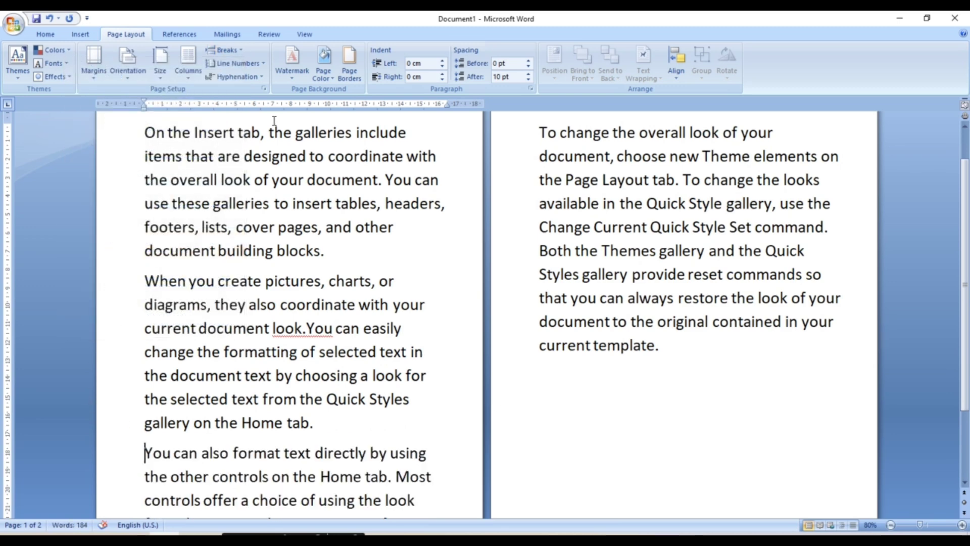
- Insert an Even Page section break between "that you specify directly." and the "To change the overall look" paragraph
{"action": "left_click", "coordinate": [242, 52]}
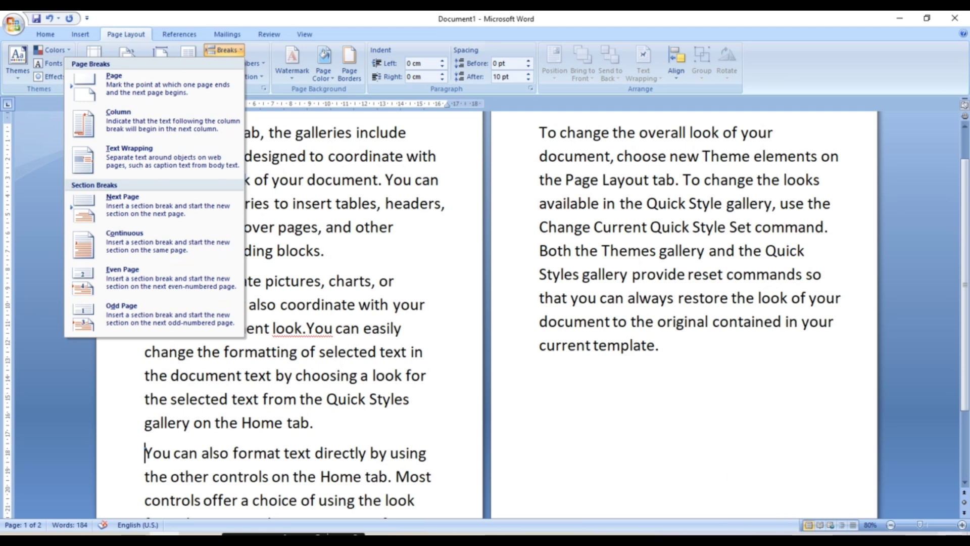
{"action": "left_click", "coordinate": [891, 525]}
{"action": "left_click", "coordinate": [891, 525]}
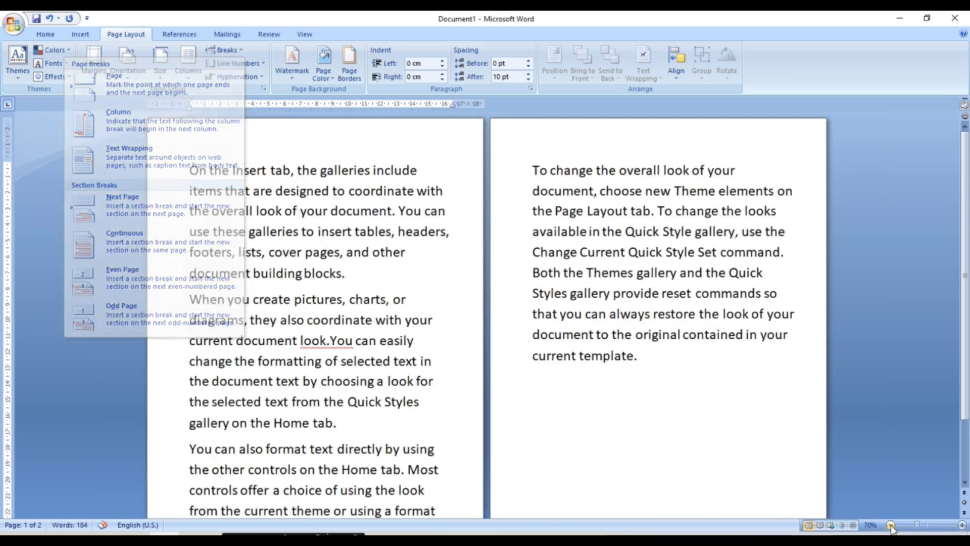
{"action": "left_click", "coordinate": [891, 525]}
{"action": "left_click", "coordinate": [891, 525]}
{"action": "left_click", "coordinate": [891, 525]}
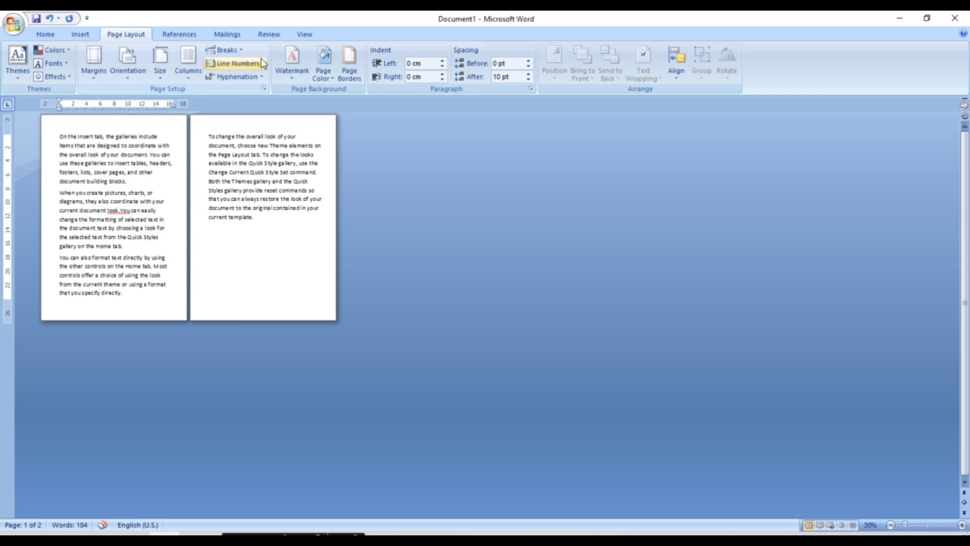
{"action": "left_click", "coordinate": [239, 53]}
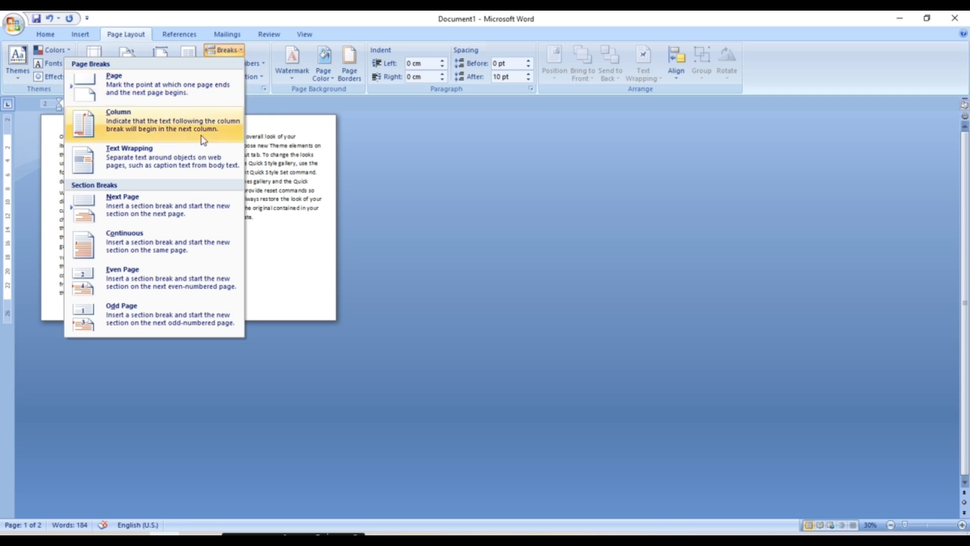
{"action": "left_click", "coordinate": [133, 270]}
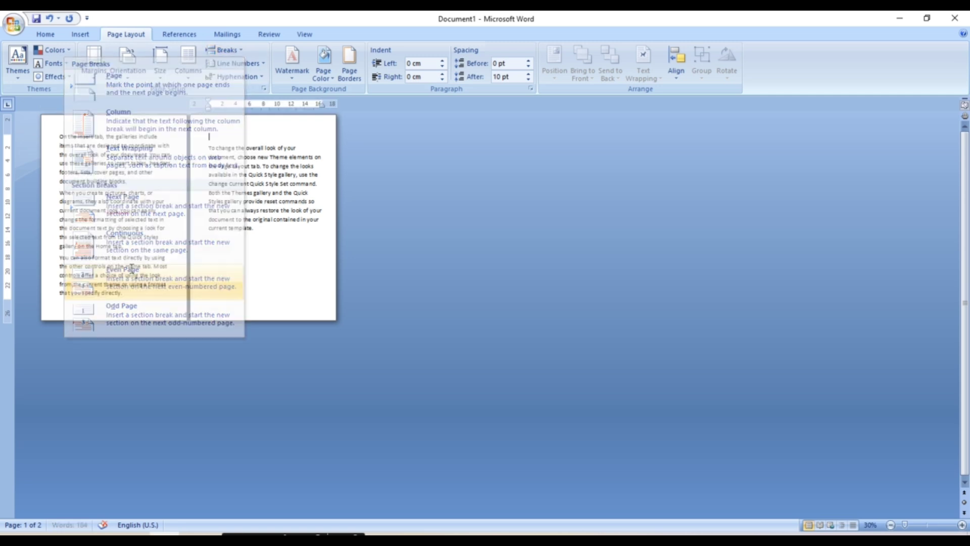
- Insert two Even Page section breaks before the last letter of "selected" in the second paragraph
{"action": "left_click", "coordinate": [142, 219]}
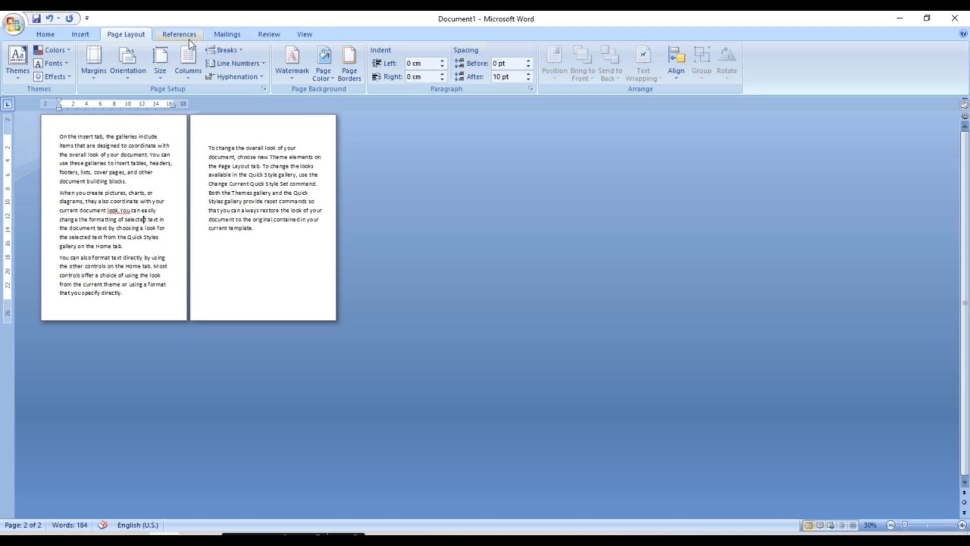
{"action": "left_click", "coordinate": [243, 50]}
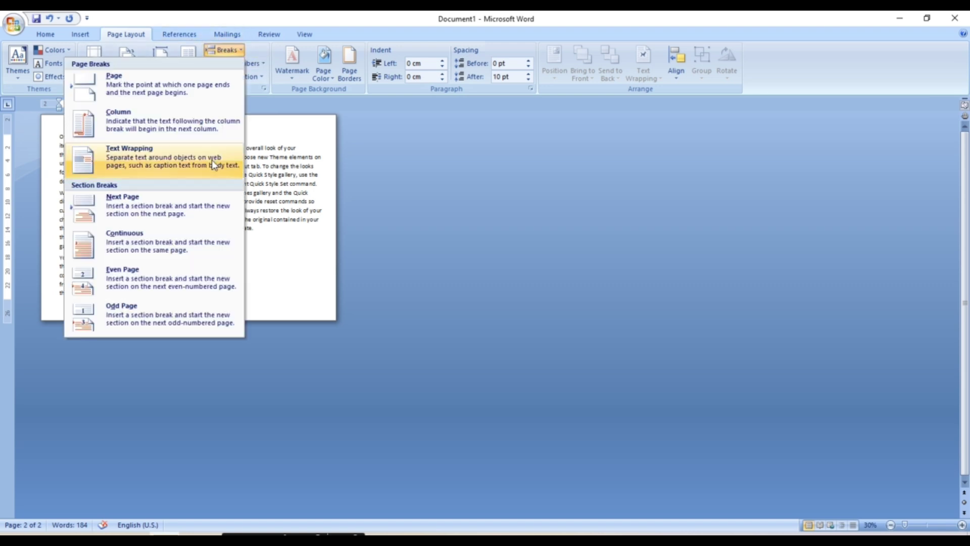
{"action": "left_click", "coordinate": [164, 283]}
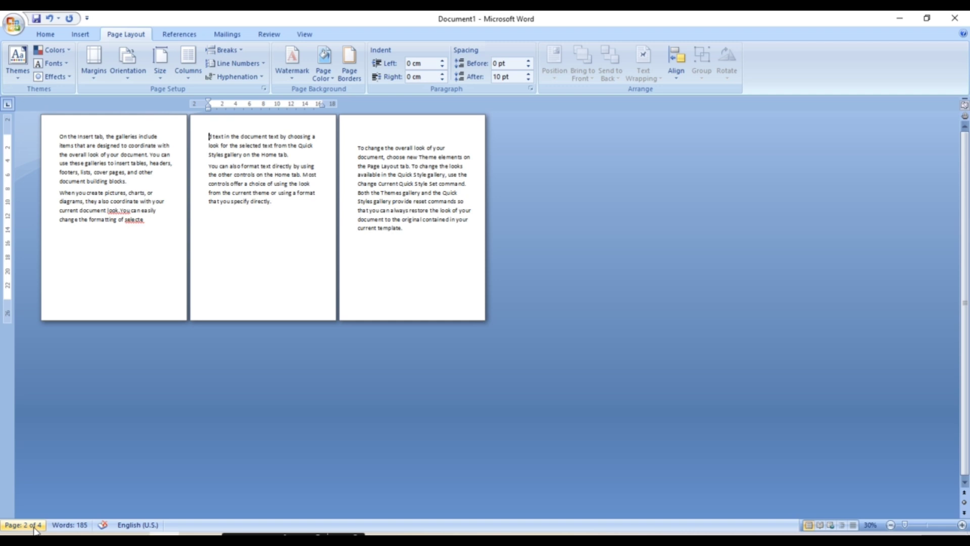
{"action": "left_click", "coordinate": [241, 53]}
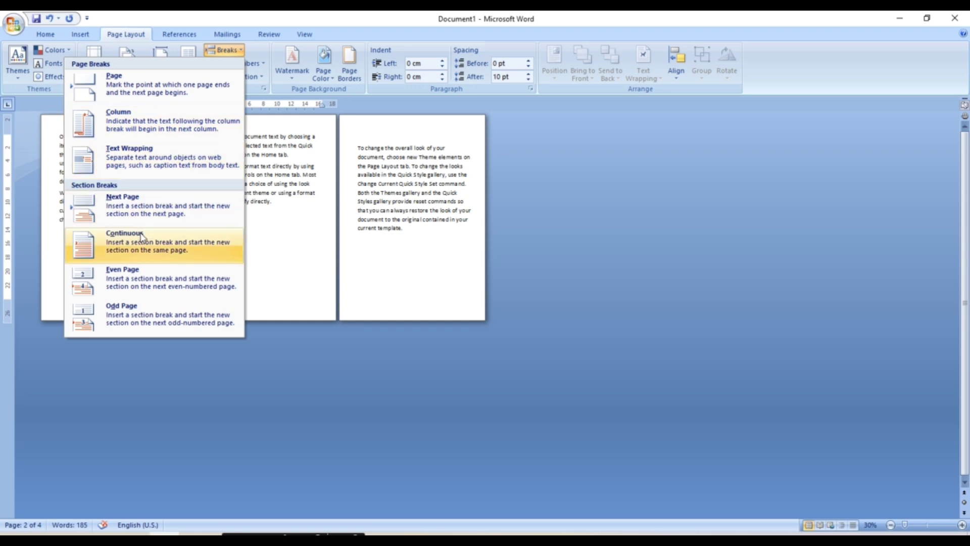
{"action": "left_click", "coordinate": [132, 273]}
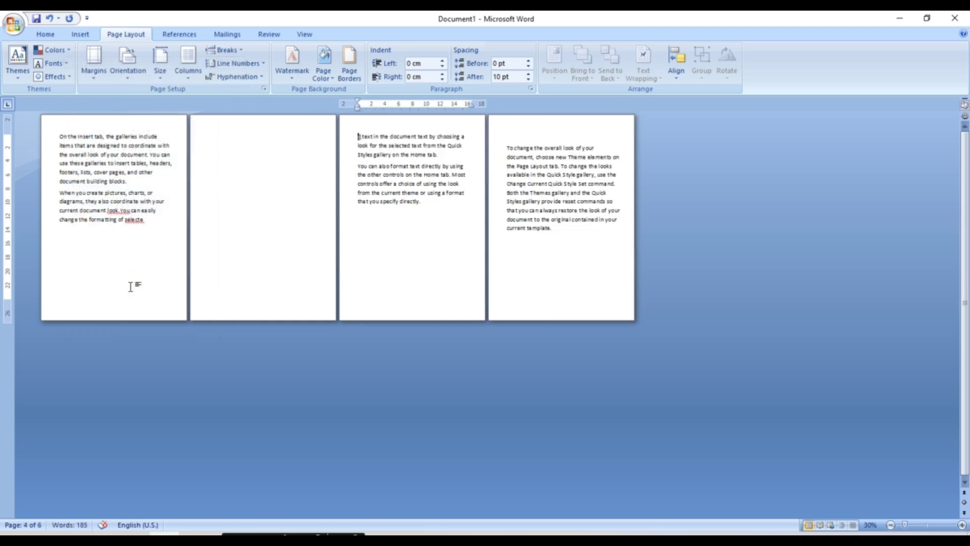
- Insert an Odd Page section break before the split-off "d text in the document" and another after the "s" of "specify"
{"action": "left_click", "coordinate": [236, 50]}
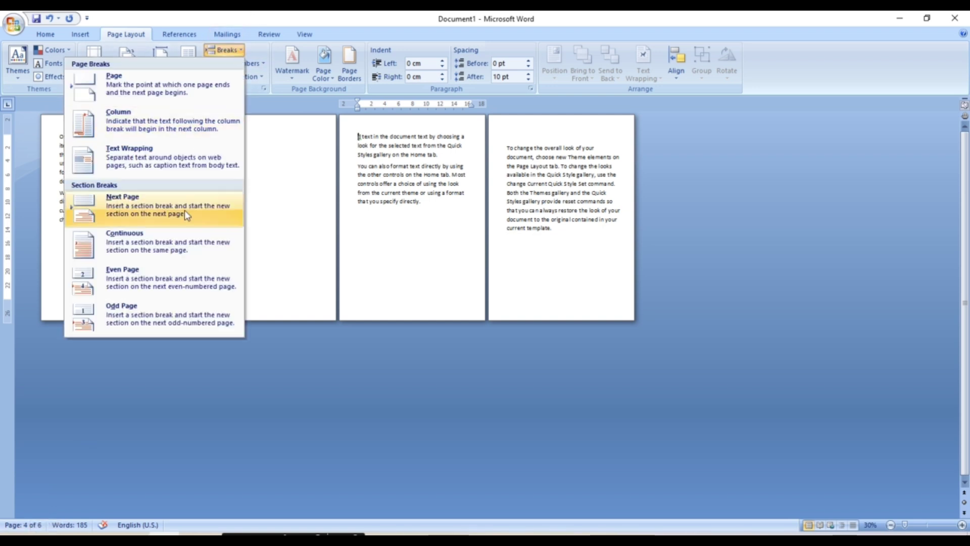
{"action": "left_click", "coordinate": [159, 309]}
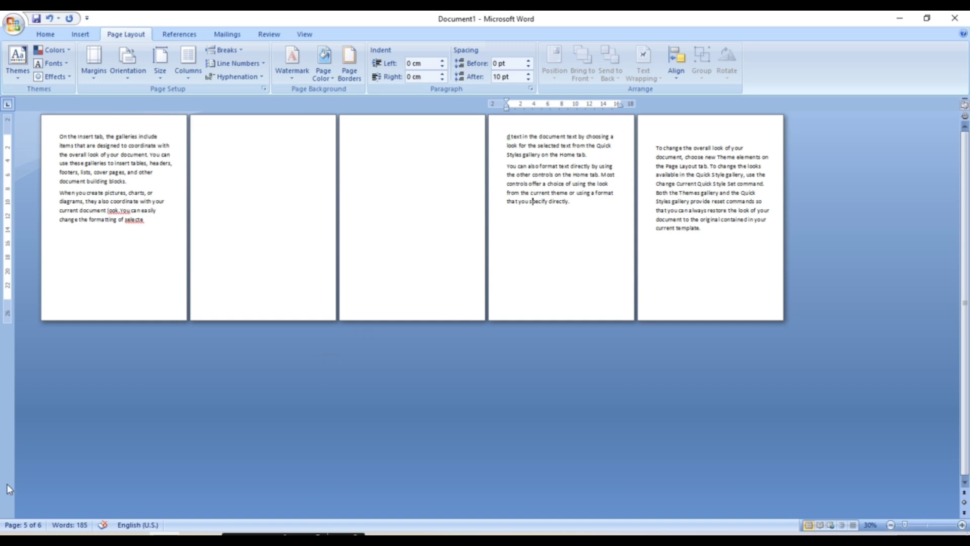
{"action": "left_click", "coordinate": [235, 48]}
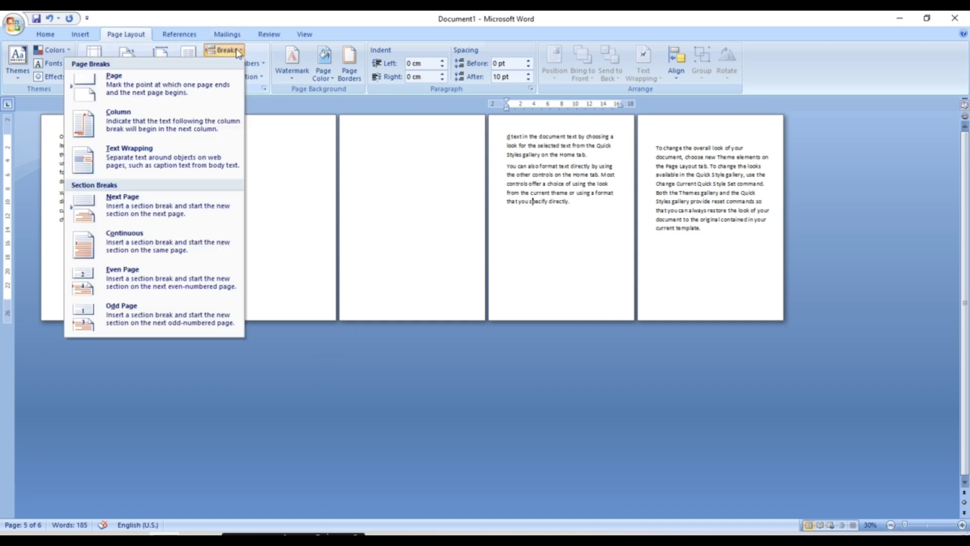
{"action": "left_click", "coordinate": [130, 306]}
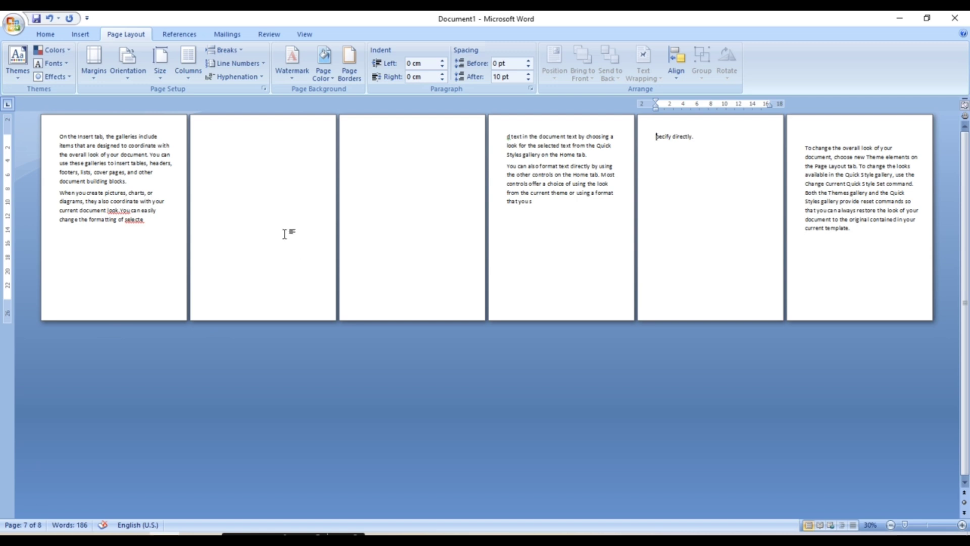
{"action": "left_click", "coordinate": [236, 51]}
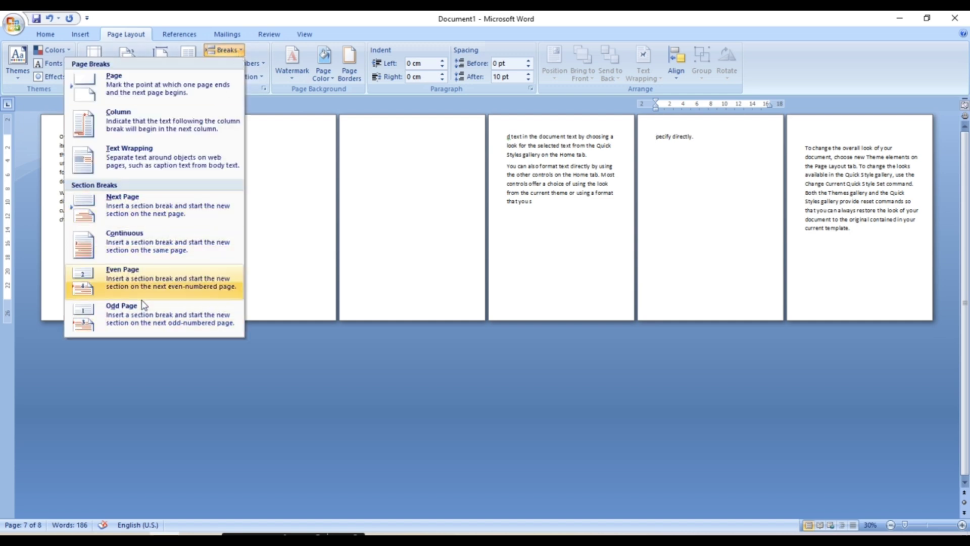
{"action": "left_click", "coordinate": [266, 256]}
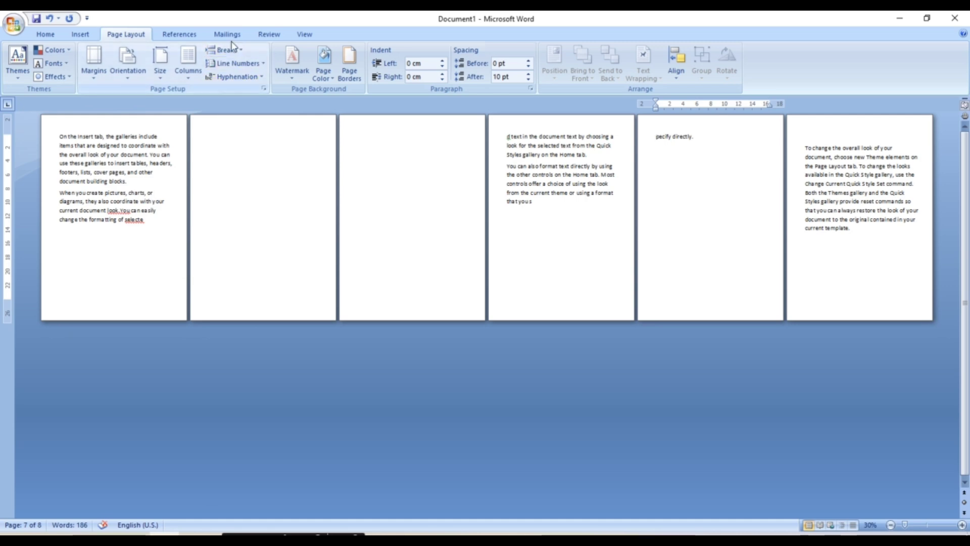
{"action": "left_click", "coordinate": [241, 51]}
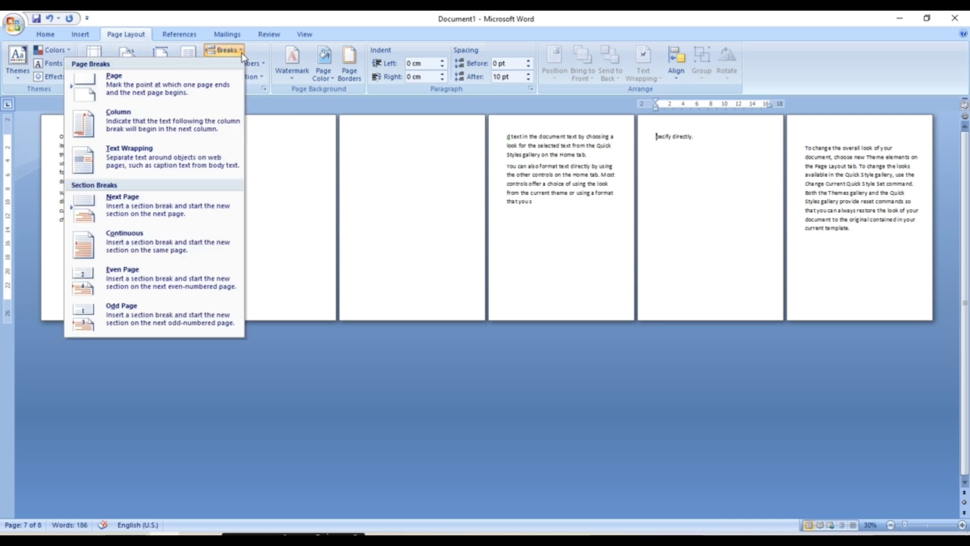
{"action": "left_click", "coordinate": [302, 158]}
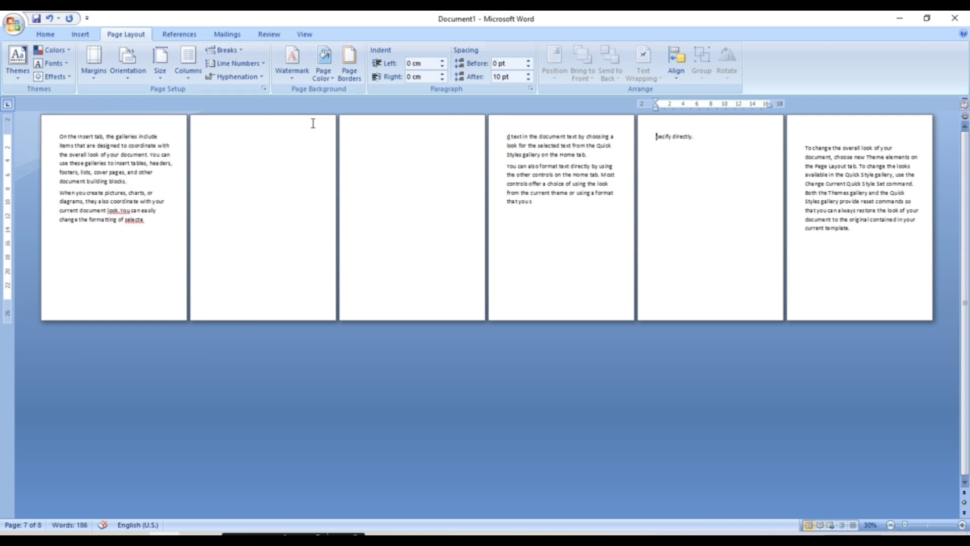
- Undo the Even Page and Odd Page section breaks that split the words "selected" and "specify"
{"action": "key", "text": "ctrl+z"}
{"action": "key", "text": "ctrl+z"}
{"action": "key", "text": "ctrl+z"}
{"action": "key", "text": "ctrl+z"}
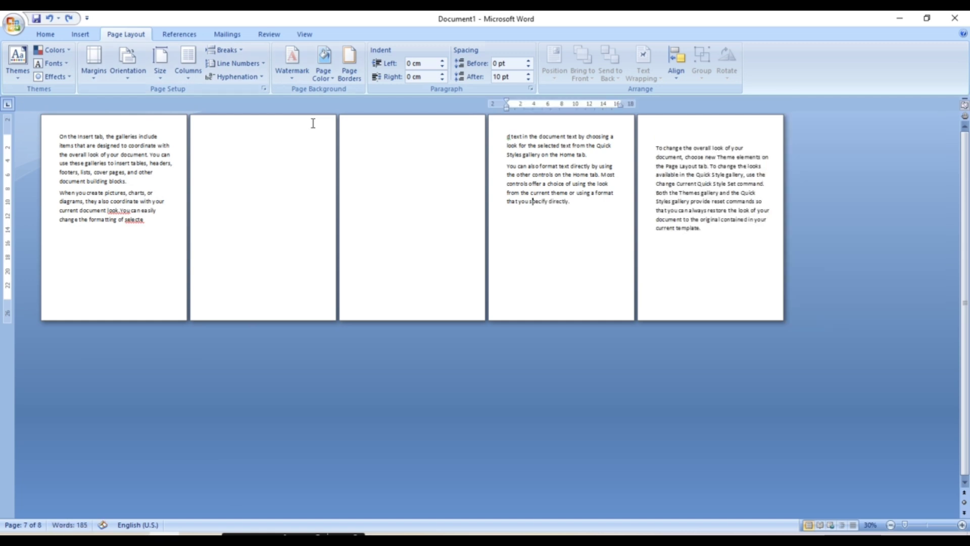
{"action": "key", "text": "ctrl+z"}
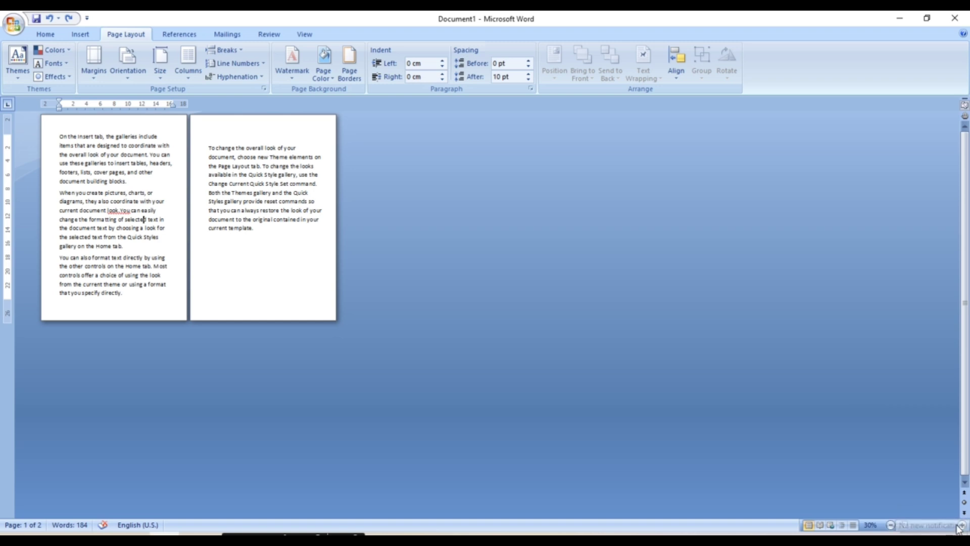
- Generate more sample text with =rand() on a new line after "current template." on the second page
{"action": "left_click", "coordinate": [891, 526]}
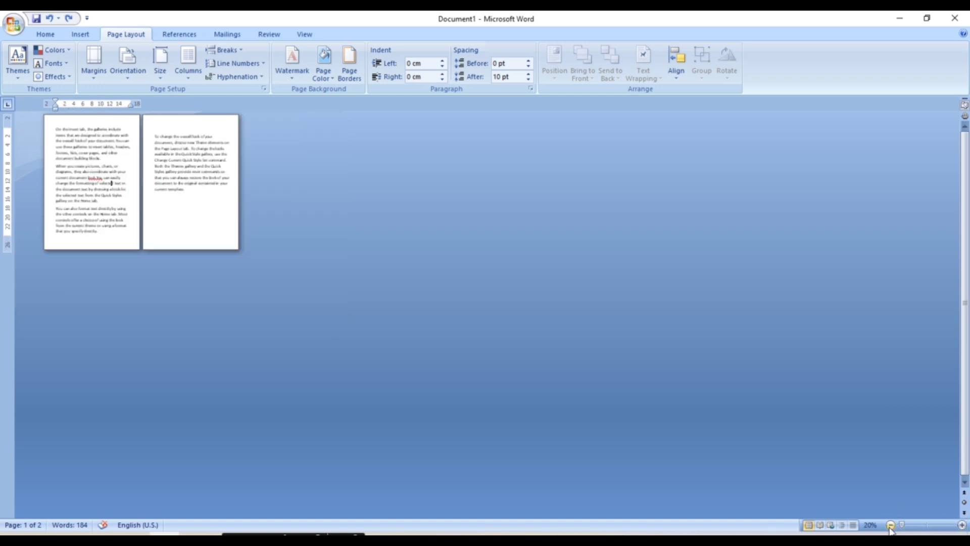
{"action": "left_click", "coordinate": [963, 525]}
{"action": "left_click", "coordinate": [963, 526]}
{"action": "left_click", "coordinate": [963, 525]}
{"action": "left_click", "coordinate": [962, 526]}
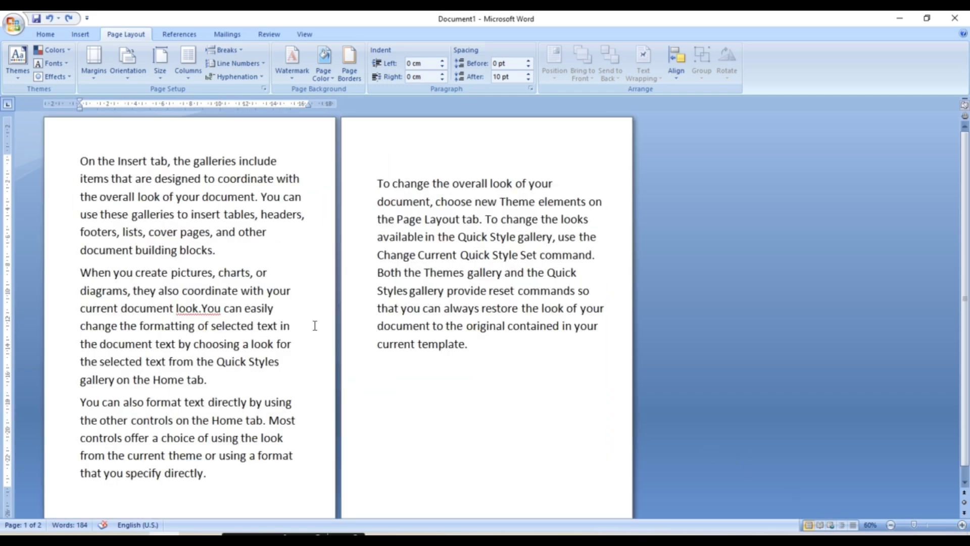
{"action": "left_click", "coordinate": [483, 353]}
{"action": "key", "text": "Return"}
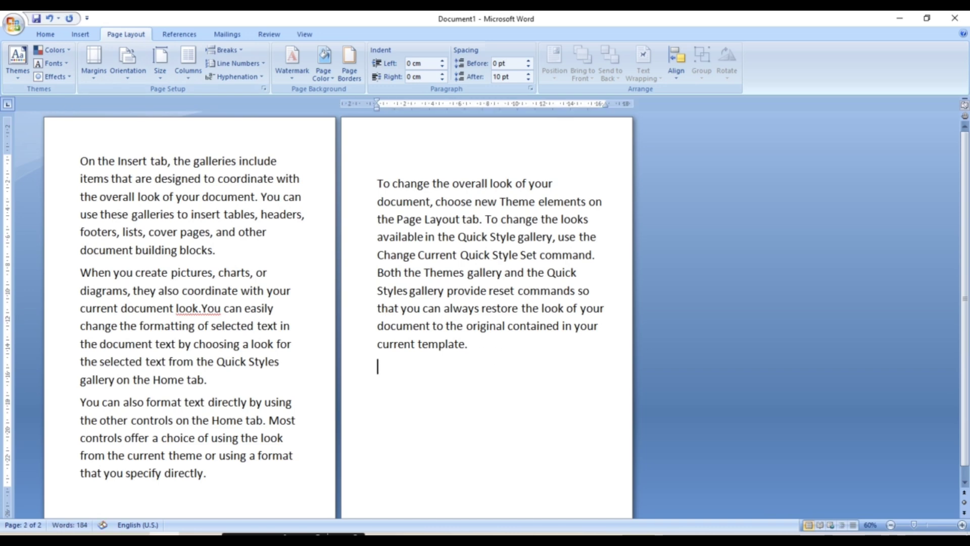
{"action": "type", "text": "=rand()"}
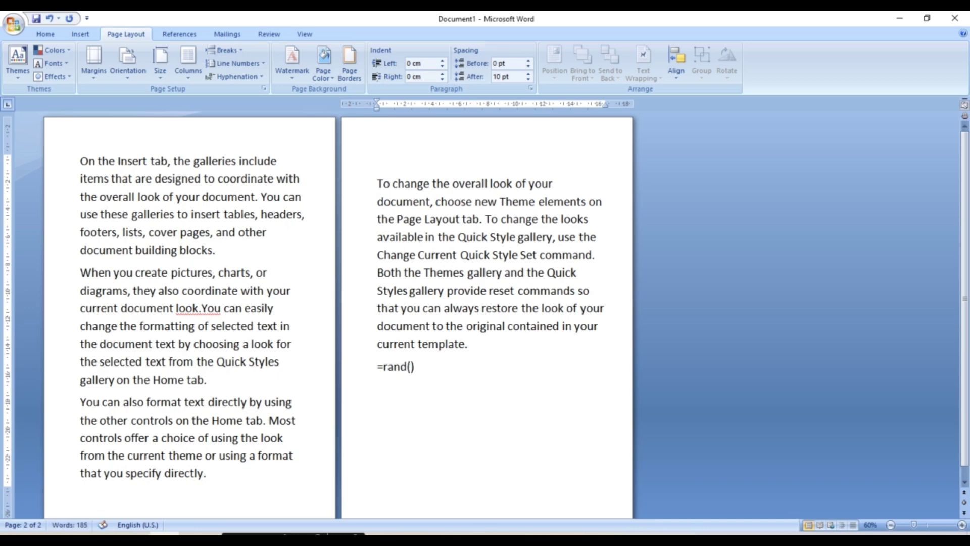
{"action": "key", "text": "Return"}
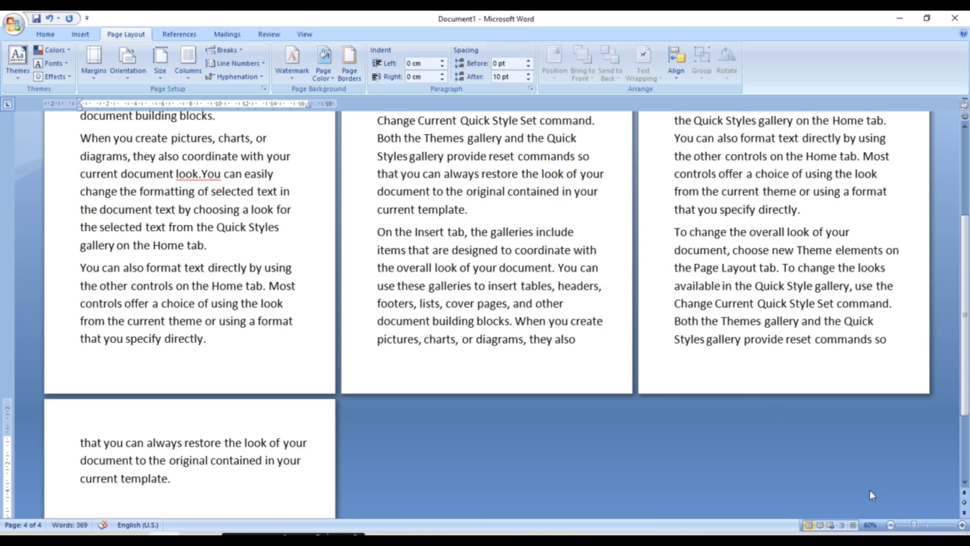
- Apply Continuous line numbering to the current section, and set line numbering back to None
{"action": "left_click", "coordinate": [892, 526]}
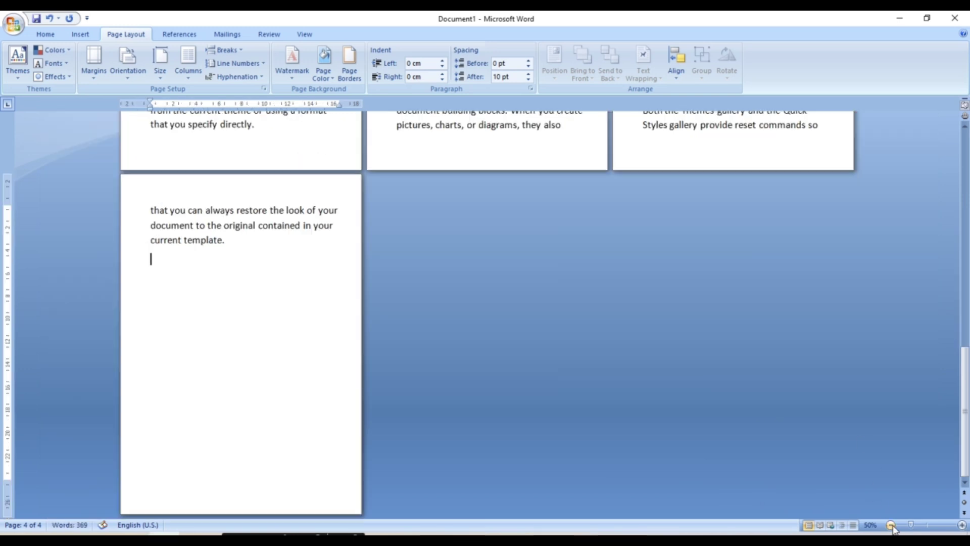
{"action": "double_click", "coordinate": [892, 526]}
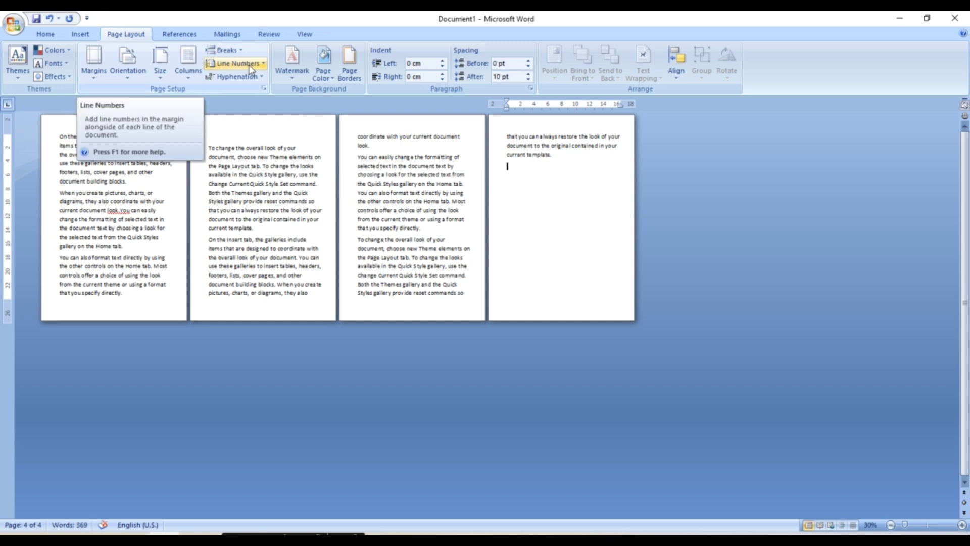
{"action": "left_click", "coordinate": [262, 65]}
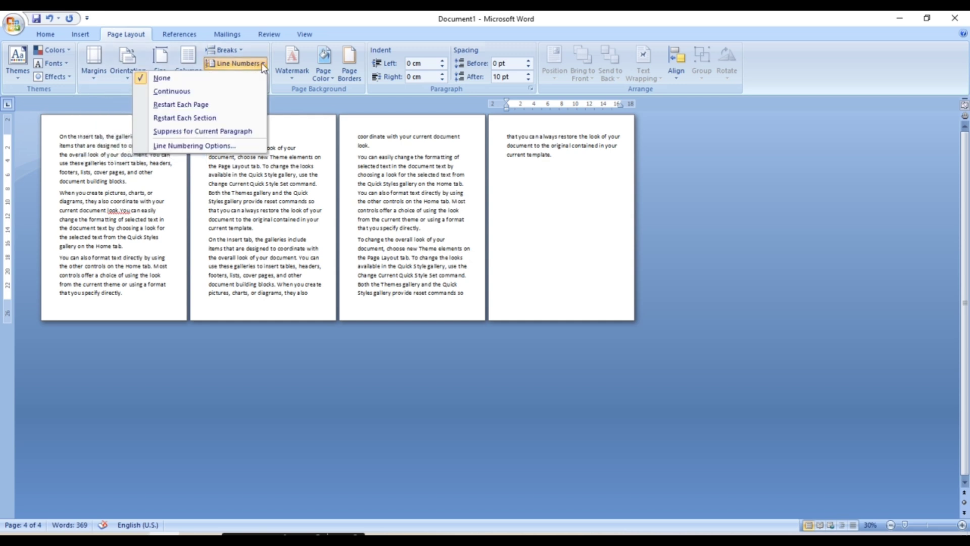
{"action": "left_click", "coordinate": [185, 92]}
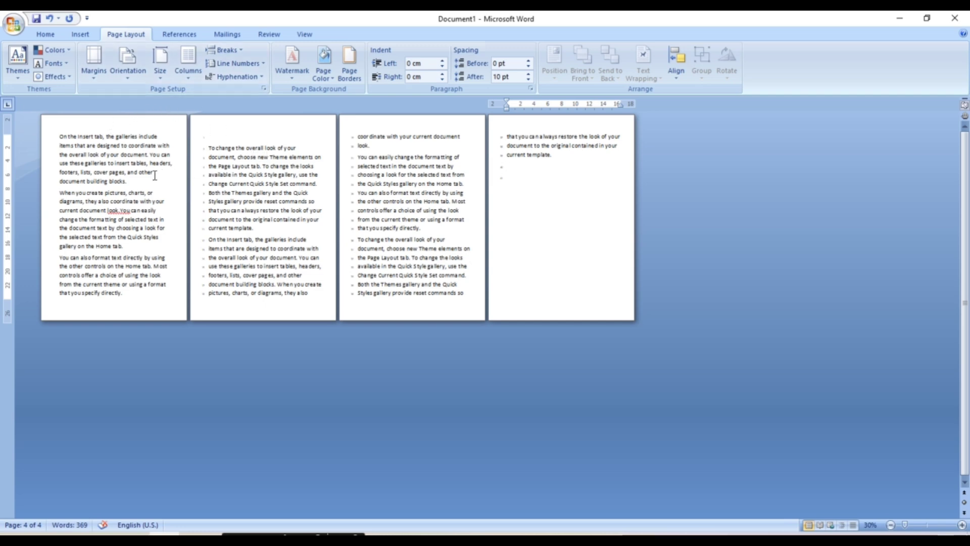
{"action": "left_click", "coordinate": [263, 64]}
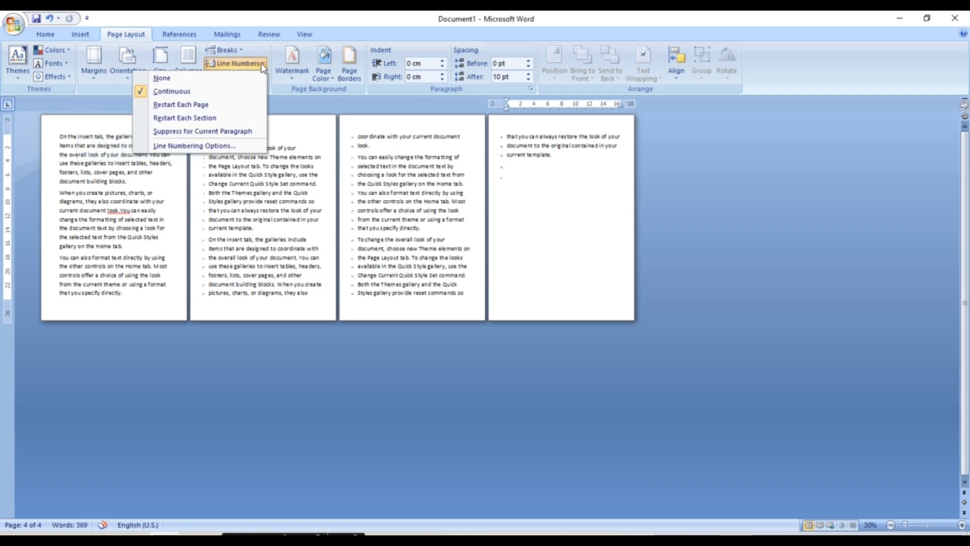
{"action": "left_click", "coordinate": [208, 80]}
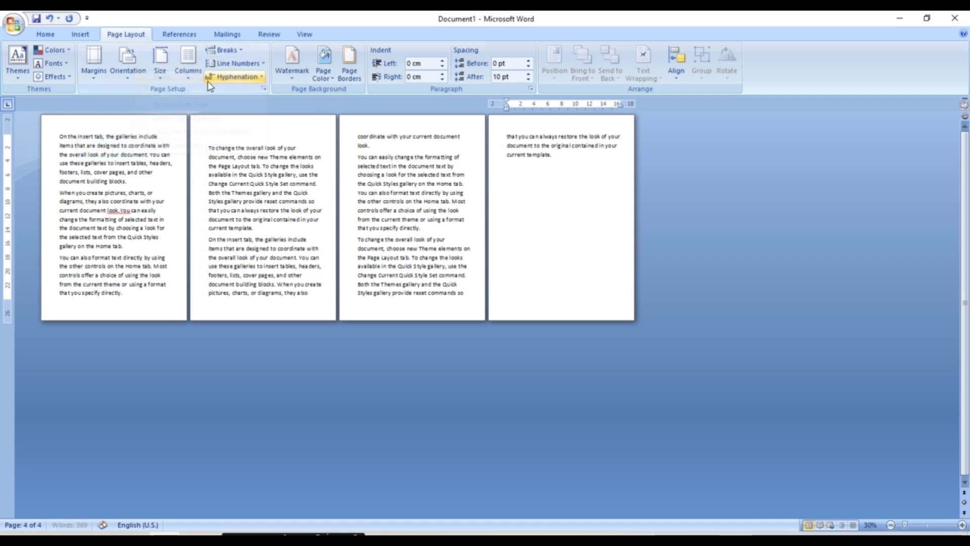
- Apply Continuous line numbering to the first page's section, and set that section's numbering back to None
{"action": "left_click", "coordinate": [84, 179]}
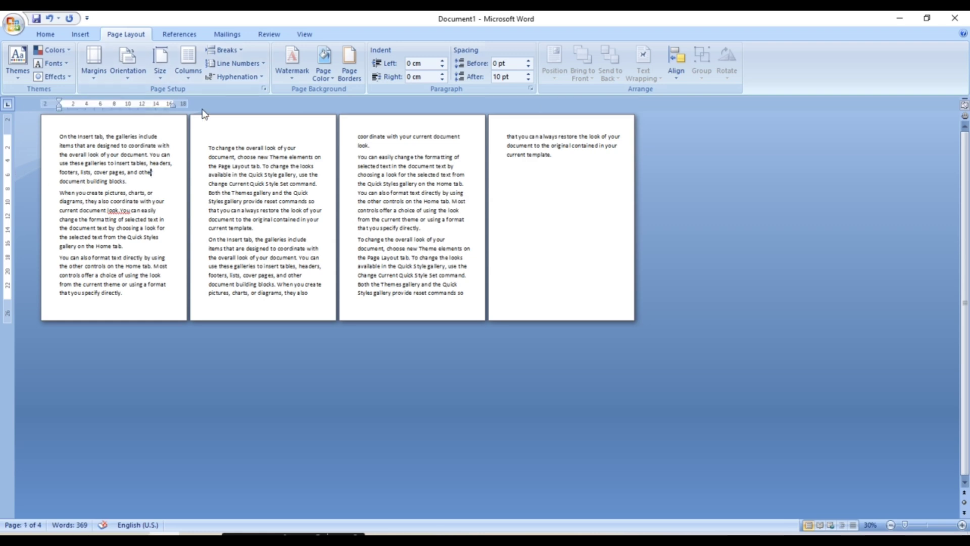
{"action": "left_click", "coordinate": [262, 65]}
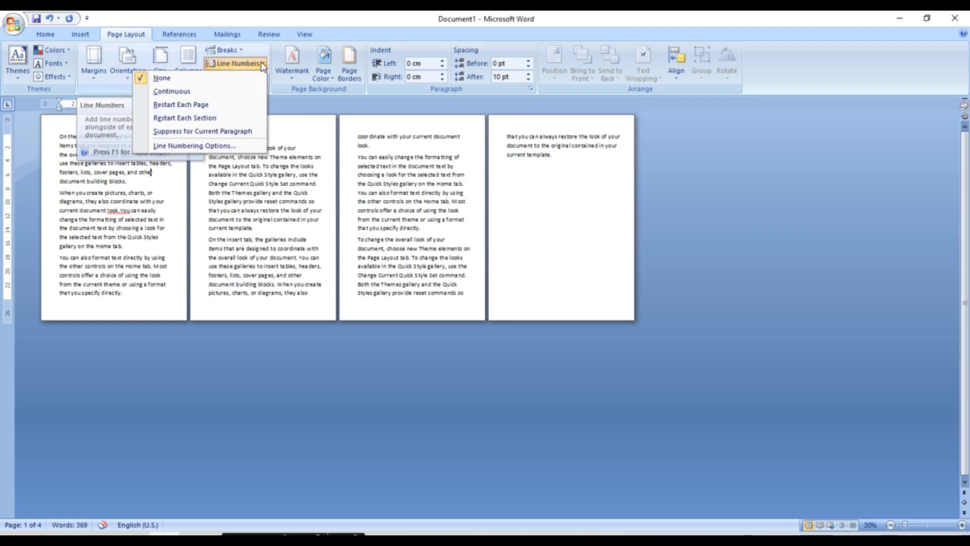
{"action": "left_click", "coordinate": [198, 92]}
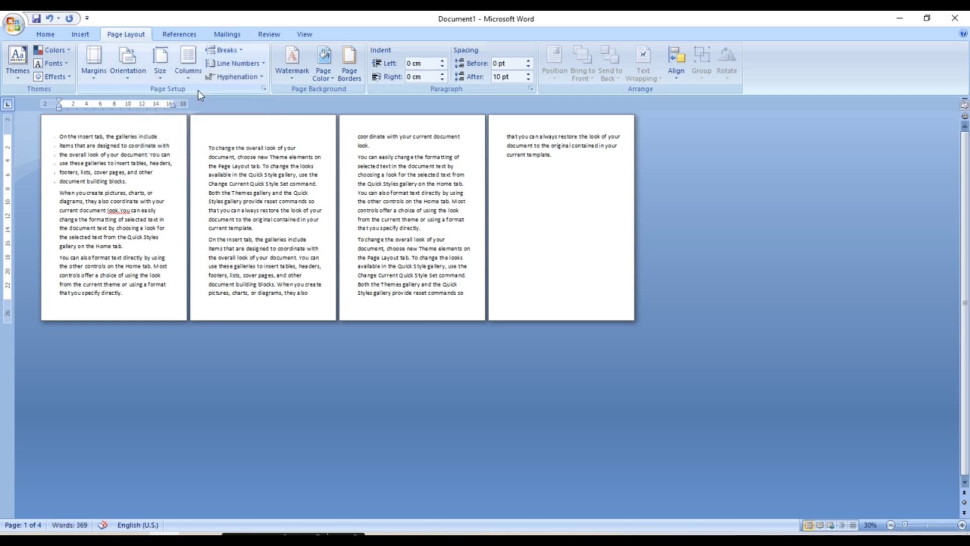
{"action": "left_click", "coordinate": [263, 64]}
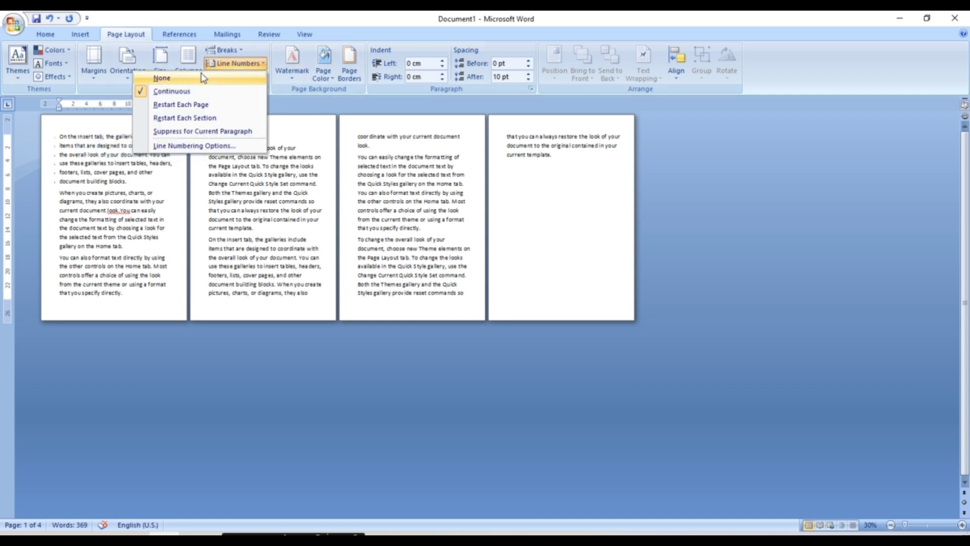
{"action": "left_click", "coordinate": [162, 78]}
- Select the entire document and apply Continuous line numbering to all of its sections
{"action": "left_click", "coordinate": [257, 174]}
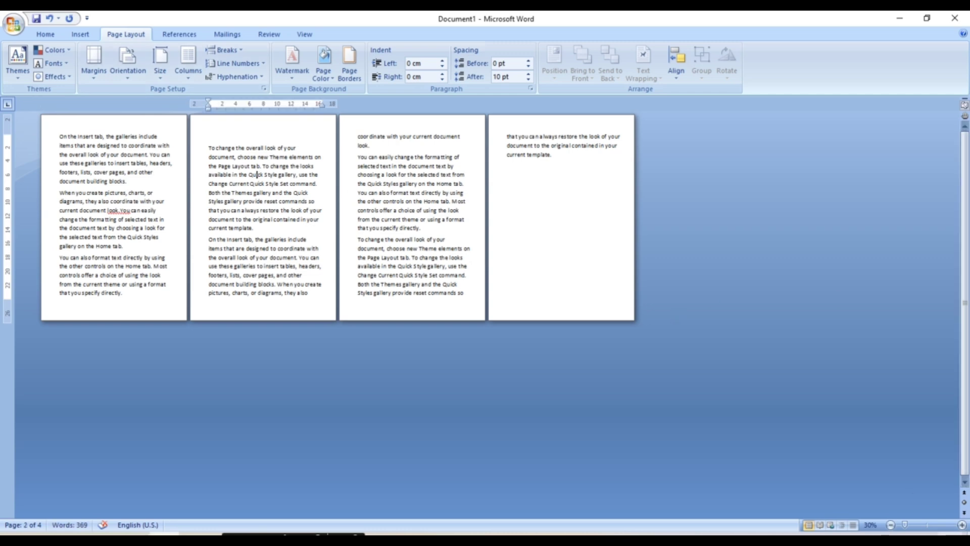
{"action": "left_click", "coordinate": [963, 525]}
{"action": "left_click", "coordinate": [962, 525]}
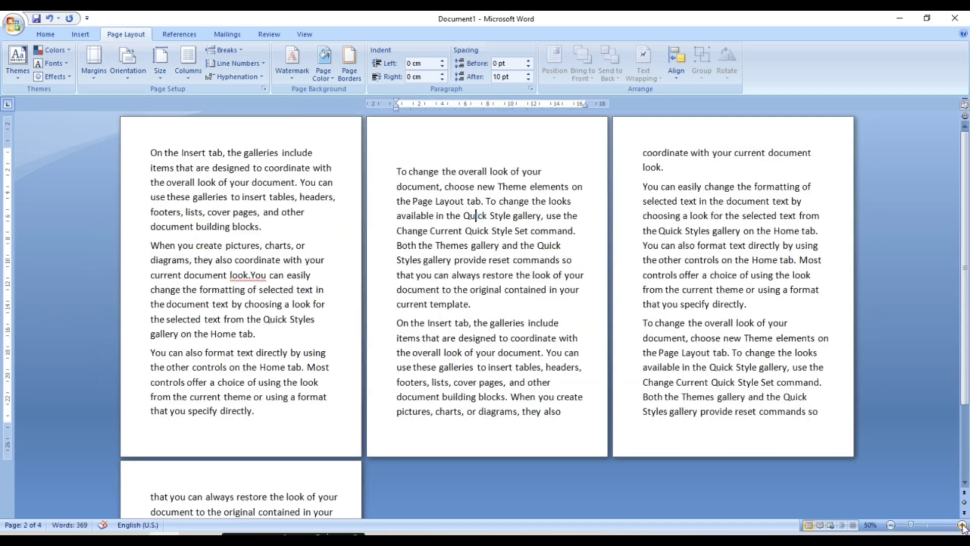
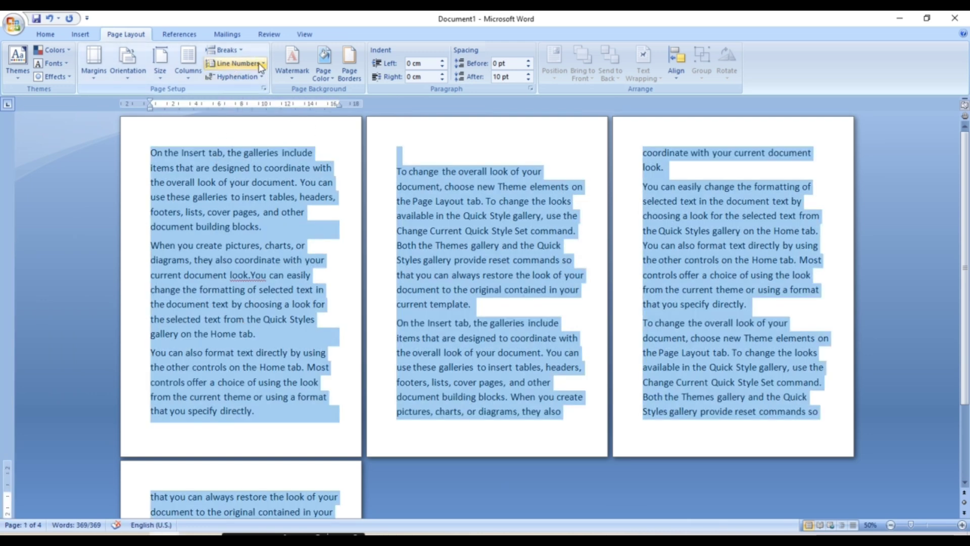
{"action": "left_click", "coordinate": [263, 65]}
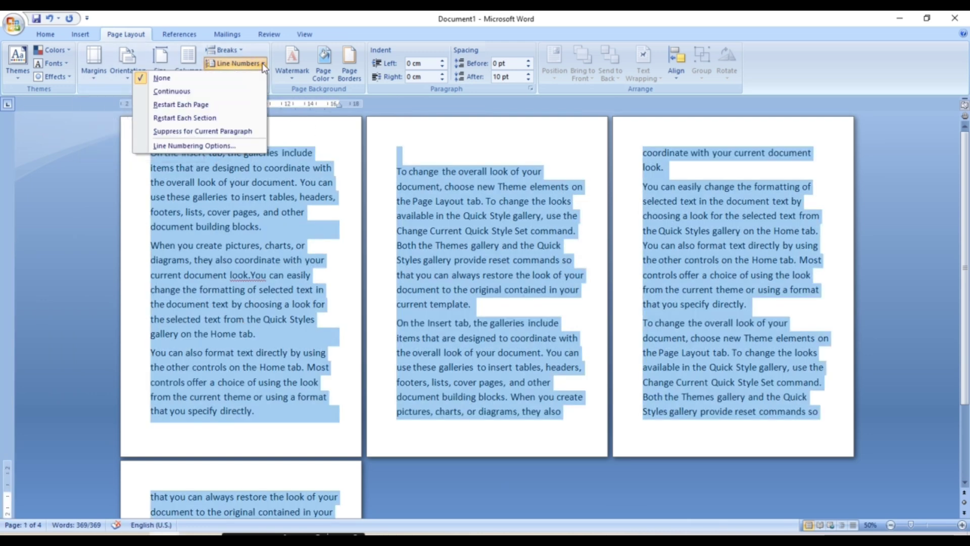
{"action": "left_click", "coordinate": [216, 92]}
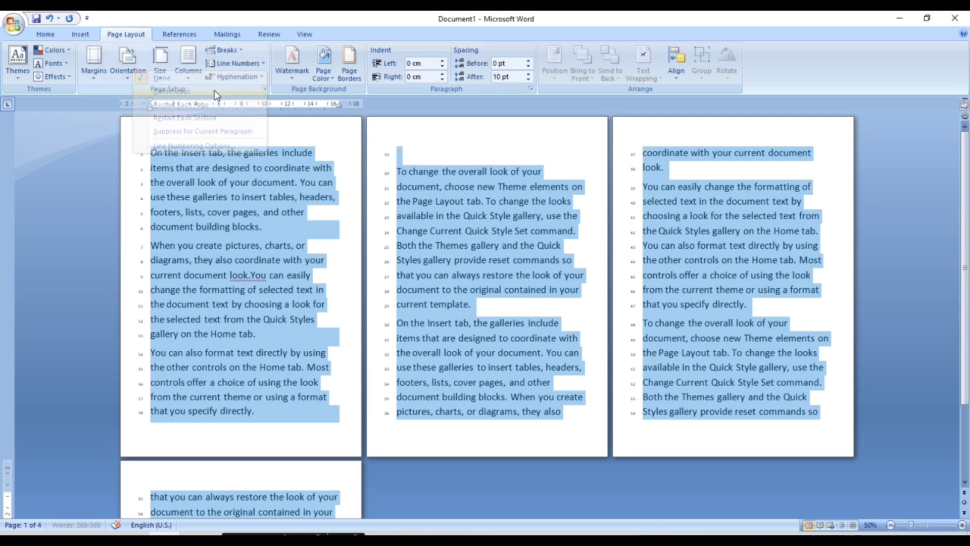
{"action": "left_click", "coordinate": [429, 245]}
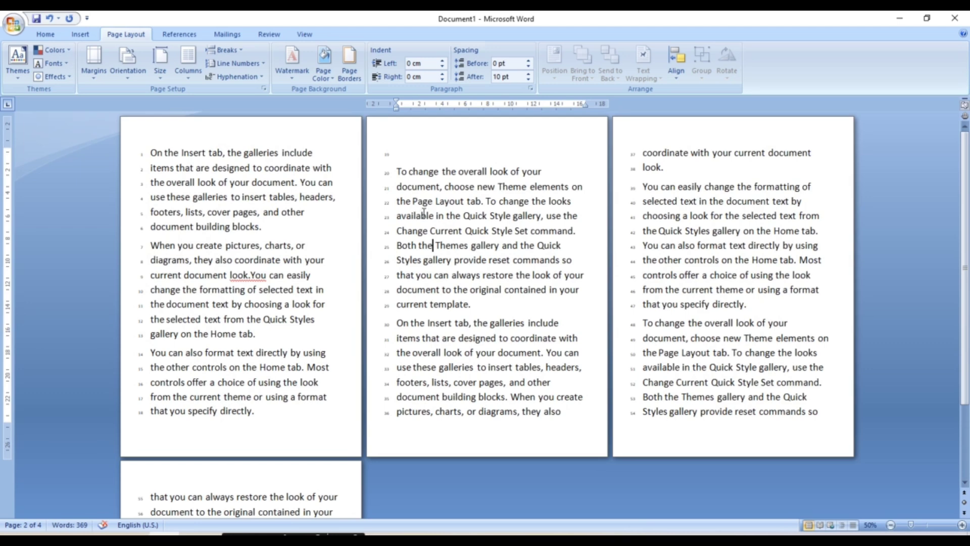
{"action": "left_click", "coordinate": [263, 63]}
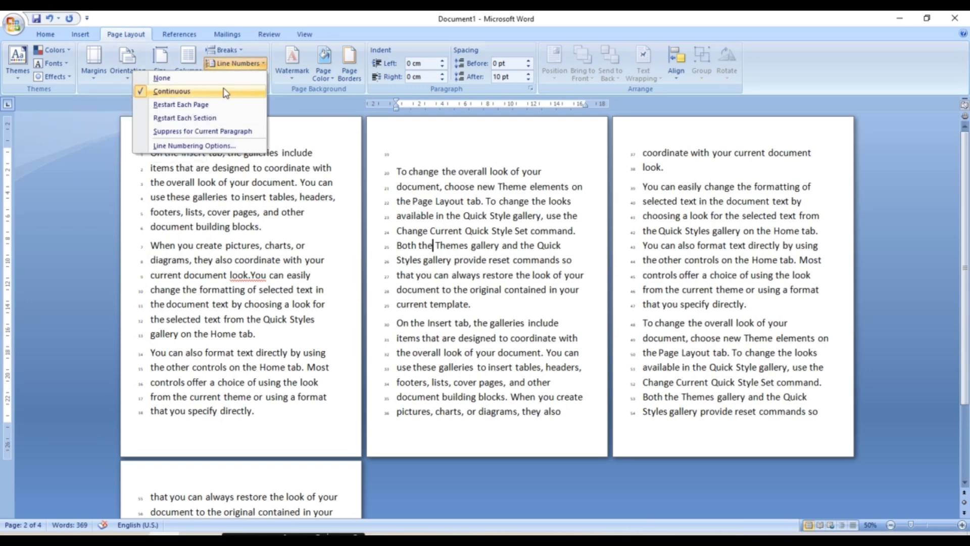
{"action": "left_click", "coordinate": [214, 167]}
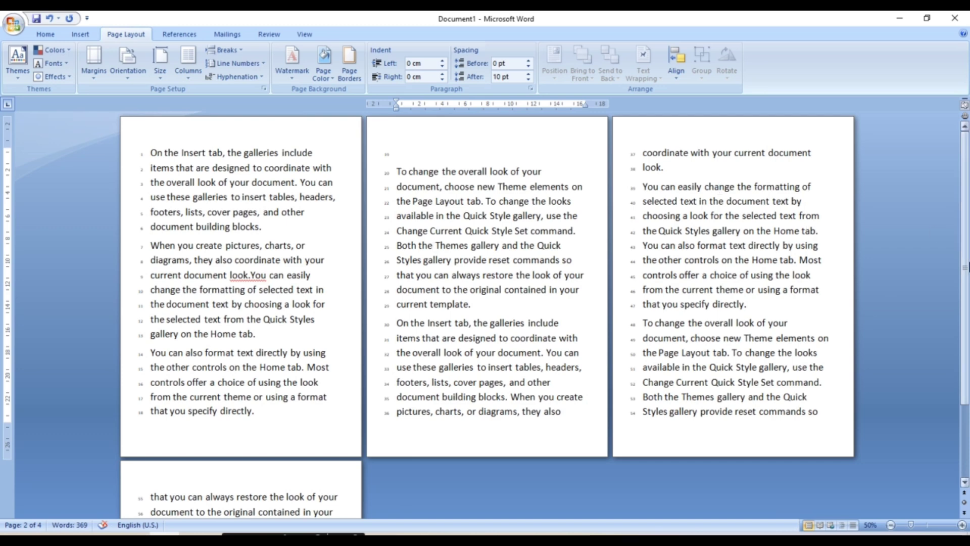
{"action": "left_click_drag", "start_coordinate": [965, 214], "coordinate": [965, 311]}
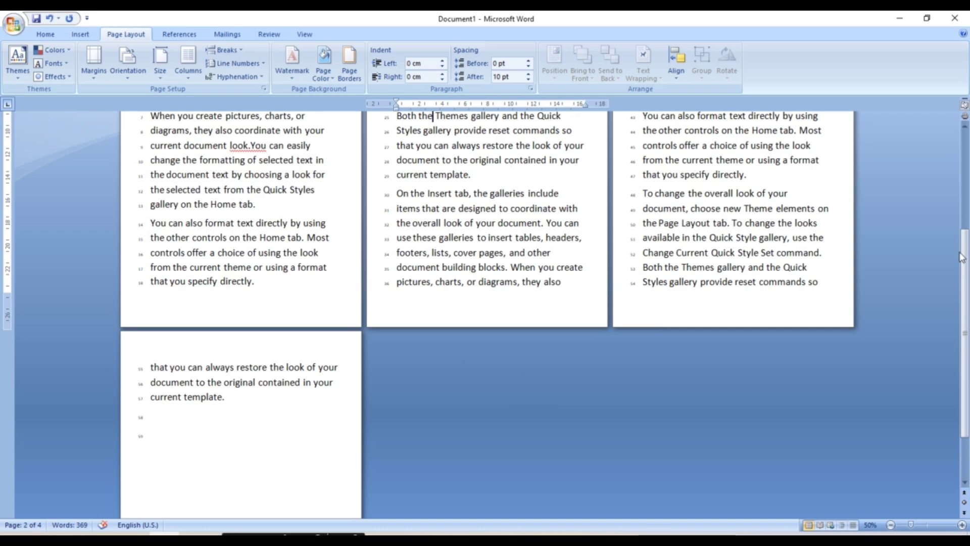
{"action": "left_click_drag", "start_coordinate": [965, 268], "coordinate": [965, 117]}
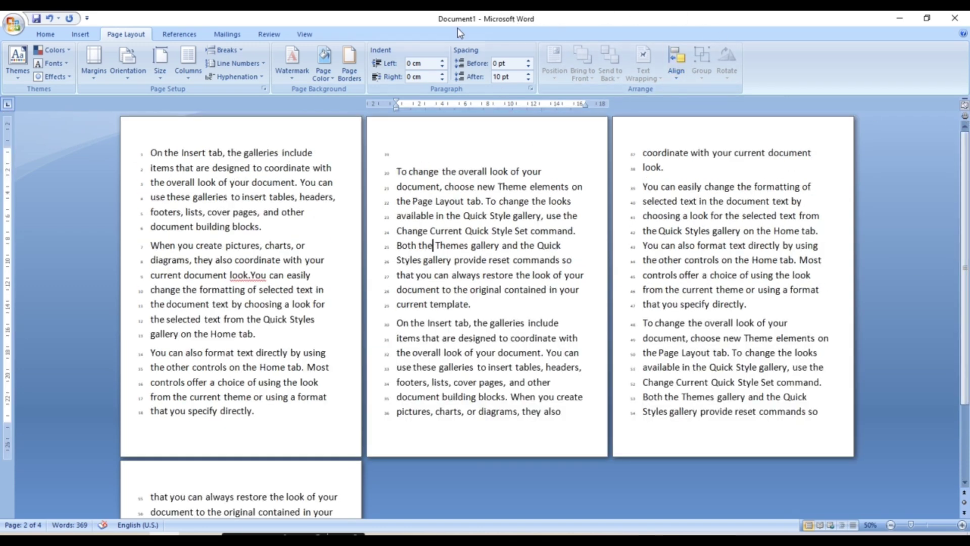
- Set line numbering to None for the second page's section, and for the whole selected document
{"action": "left_click", "coordinate": [265, 64]}
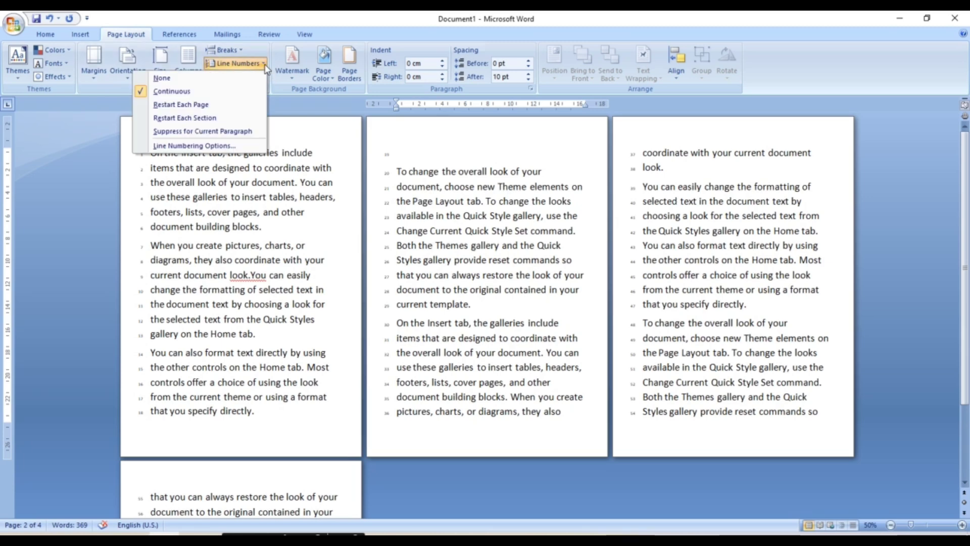
{"action": "left_click", "coordinate": [205, 78]}
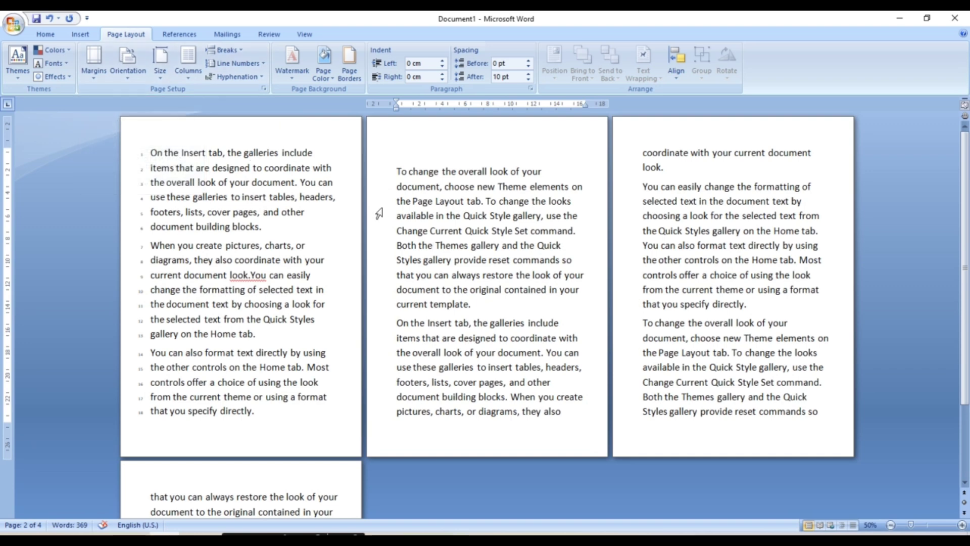
{"action": "left_click", "coordinate": [394, 201]}
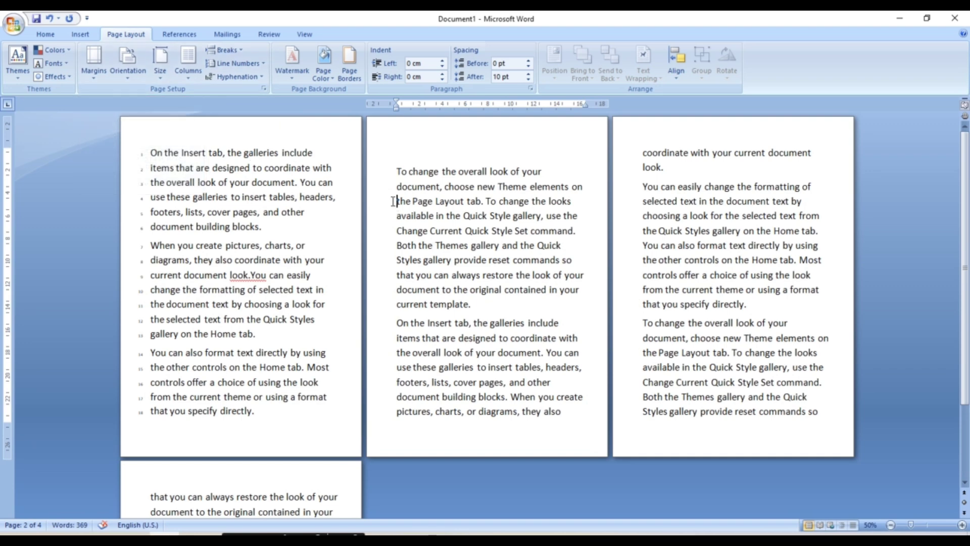
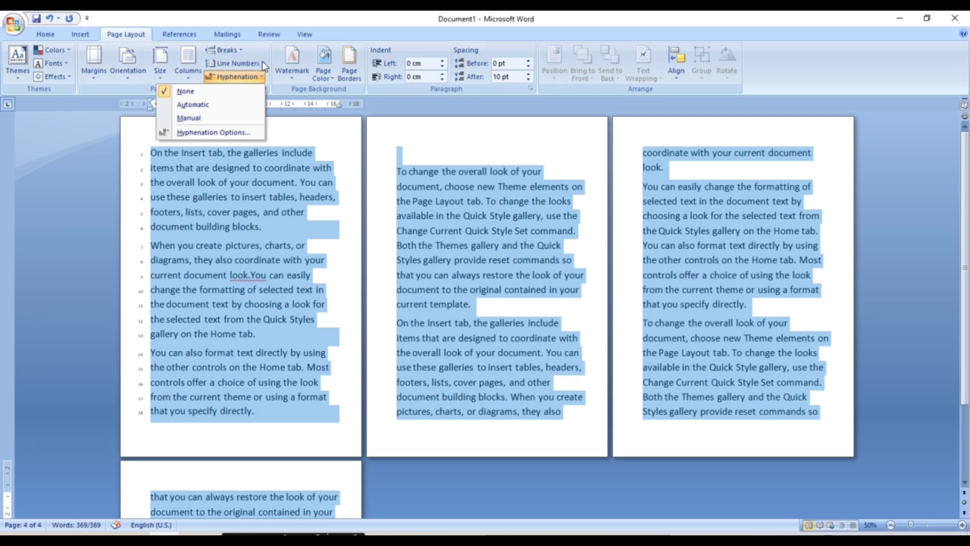
{"action": "left_click", "coordinate": [221, 92]}
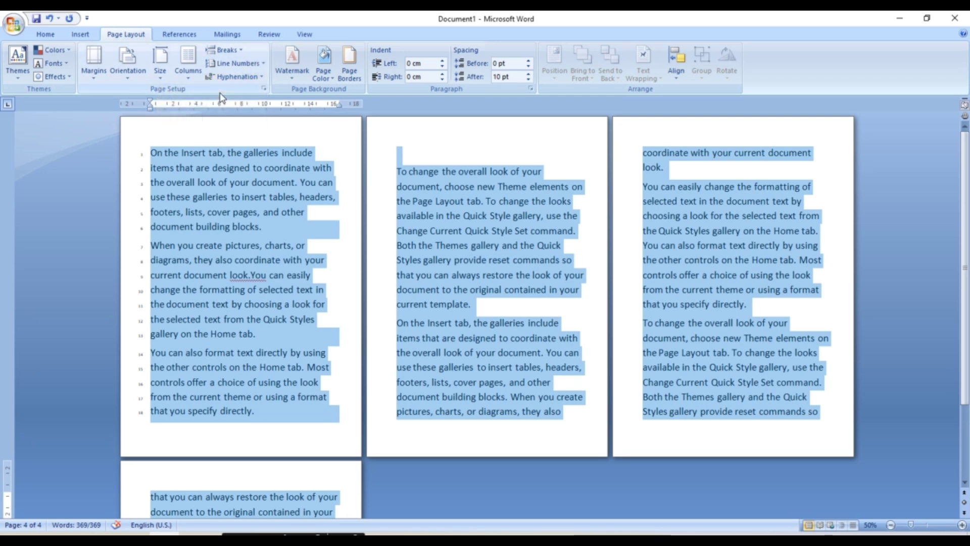
{"action": "left_click", "coordinate": [263, 65]}
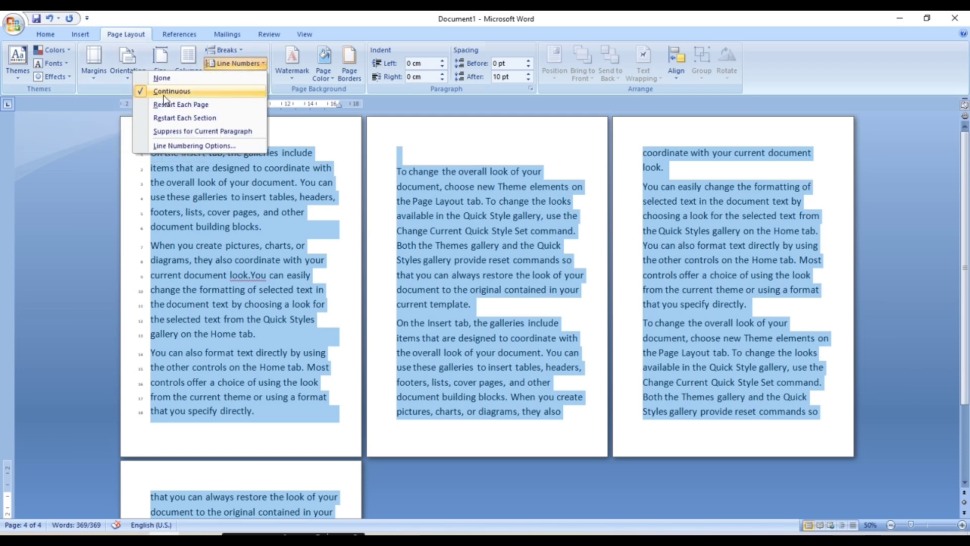
{"action": "left_click", "coordinate": [166, 78]}
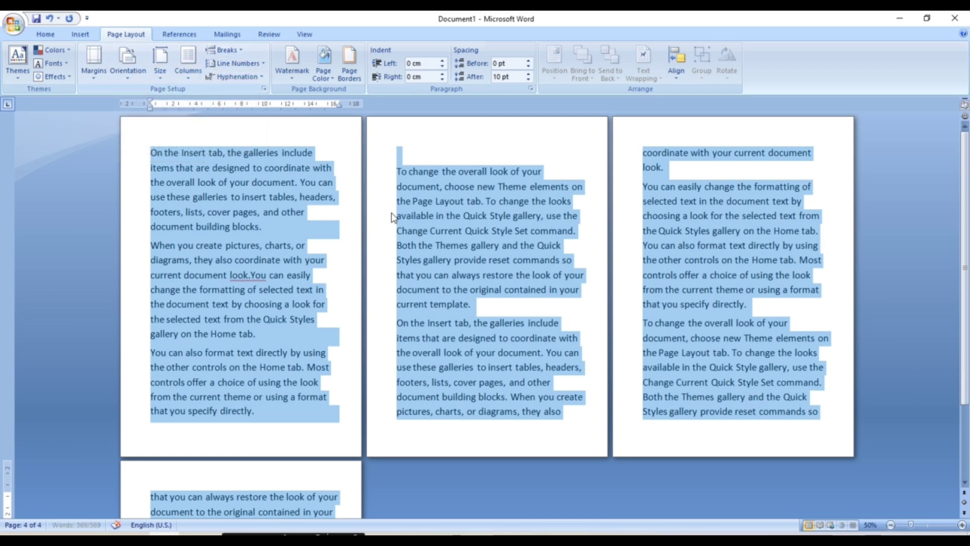
{"action": "left_click", "coordinate": [436, 231]}
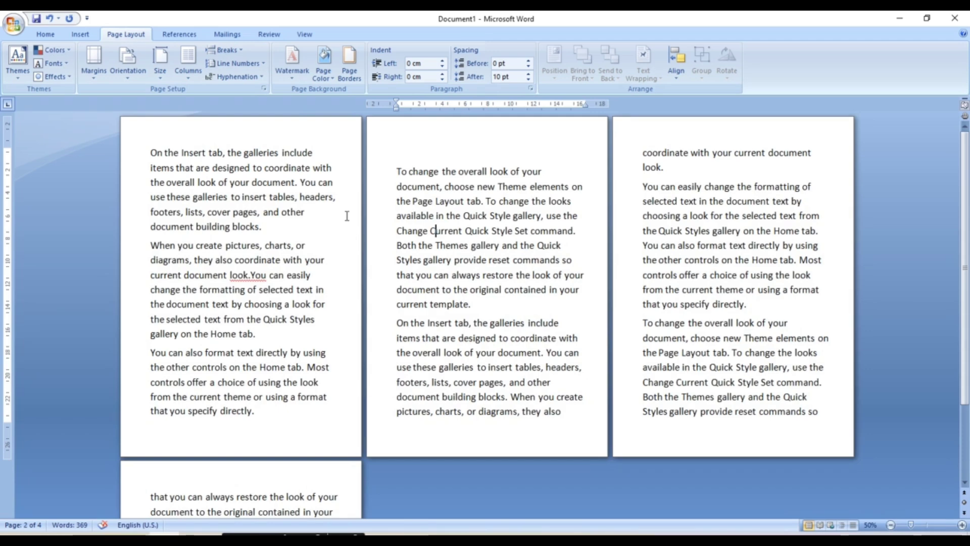
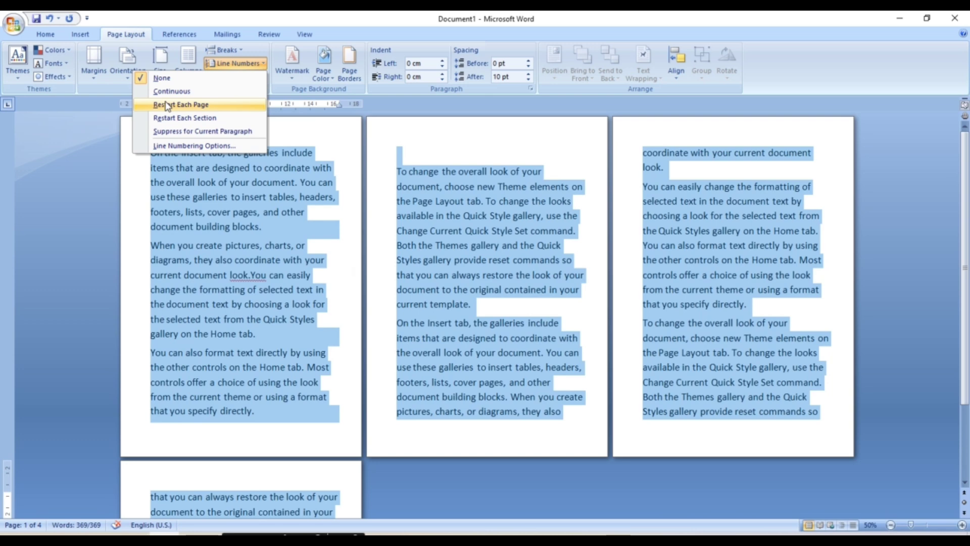
- Number the lines of the whole document with the Restart Each Page option
{"action": "left_click", "coordinate": [167, 106]}
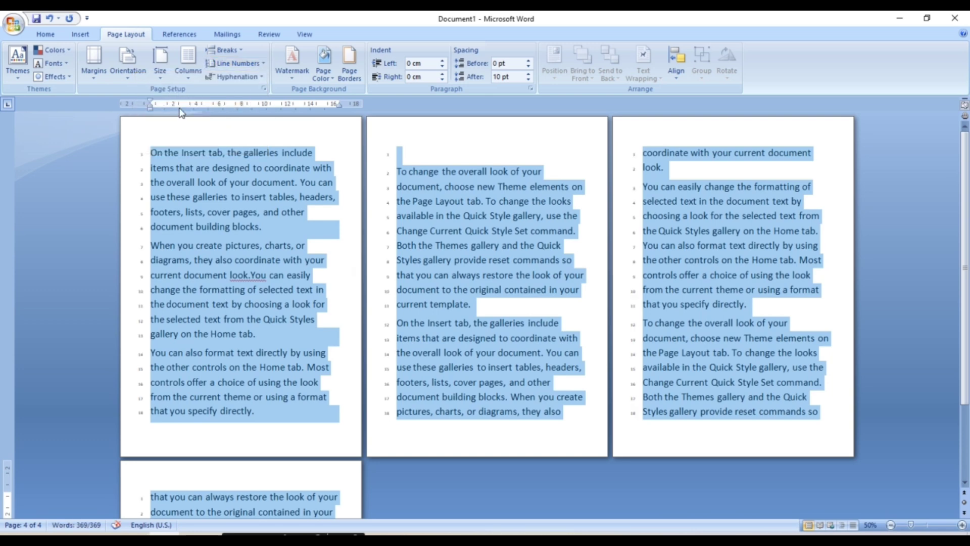
{"action": "left_click", "coordinate": [368, 206]}
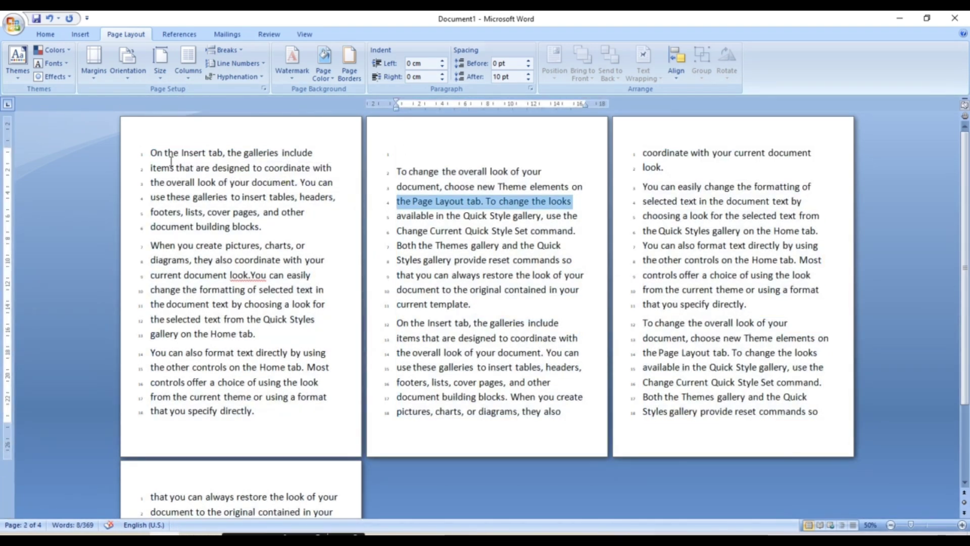
{"action": "left_click", "coordinate": [425, 164]}
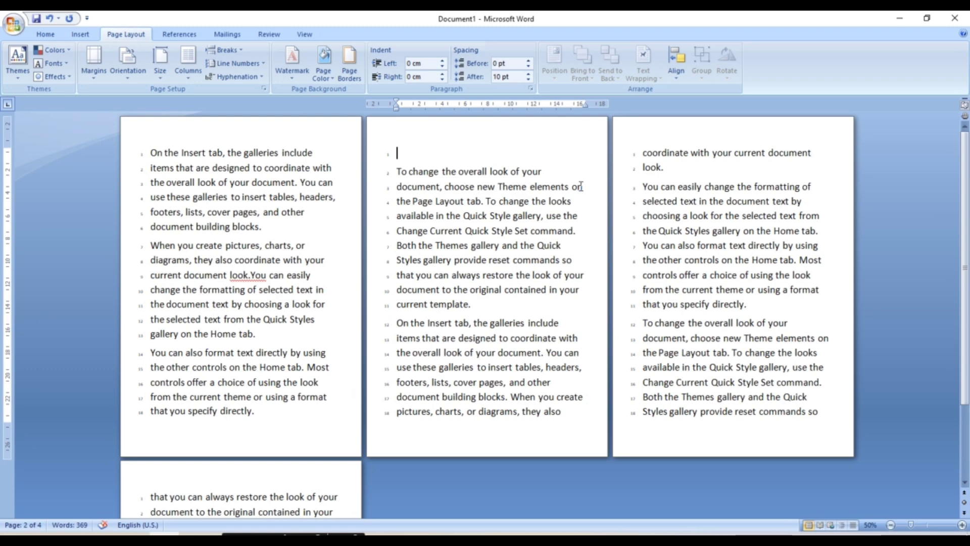
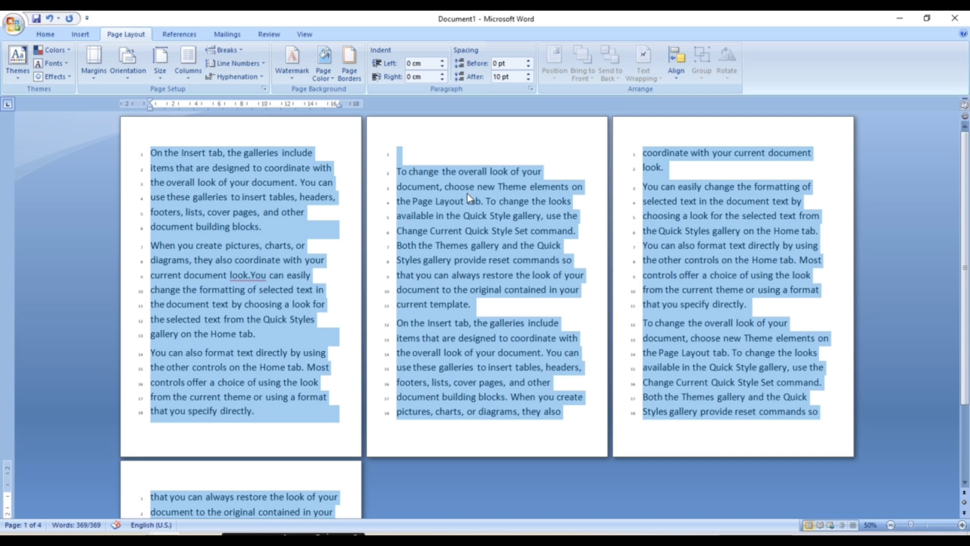
{"action": "left_click", "coordinate": [261, 64]}
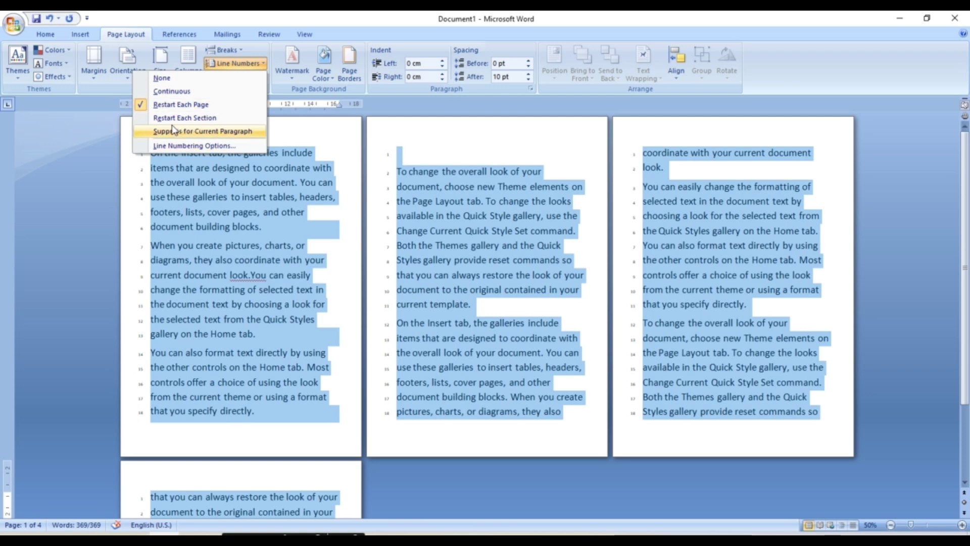
{"action": "left_click", "coordinate": [214, 146]}
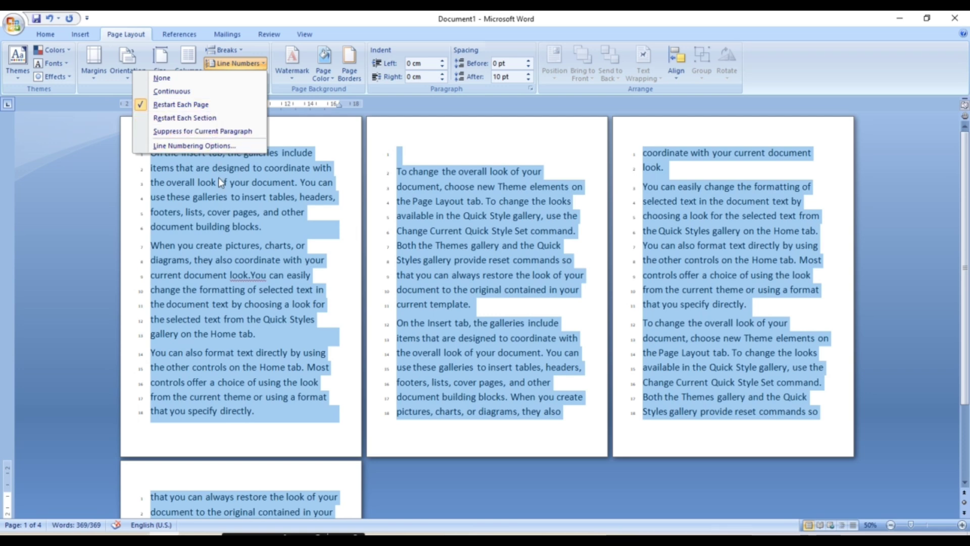
- Insert a Continuous section break before "When you create pictures" on the first page
{"action": "left_click", "coordinate": [316, 211]}
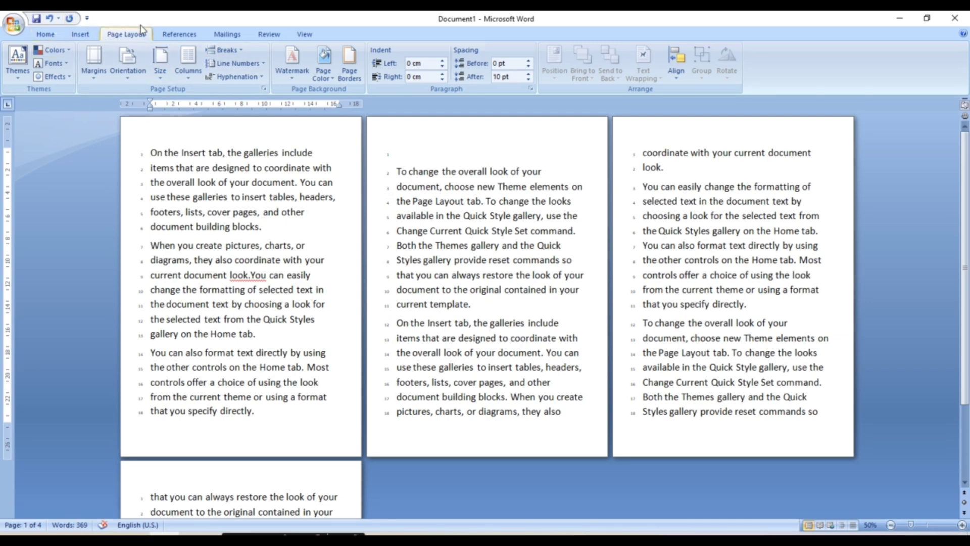
{"action": "left_click", "coordinate": [239, 50]}
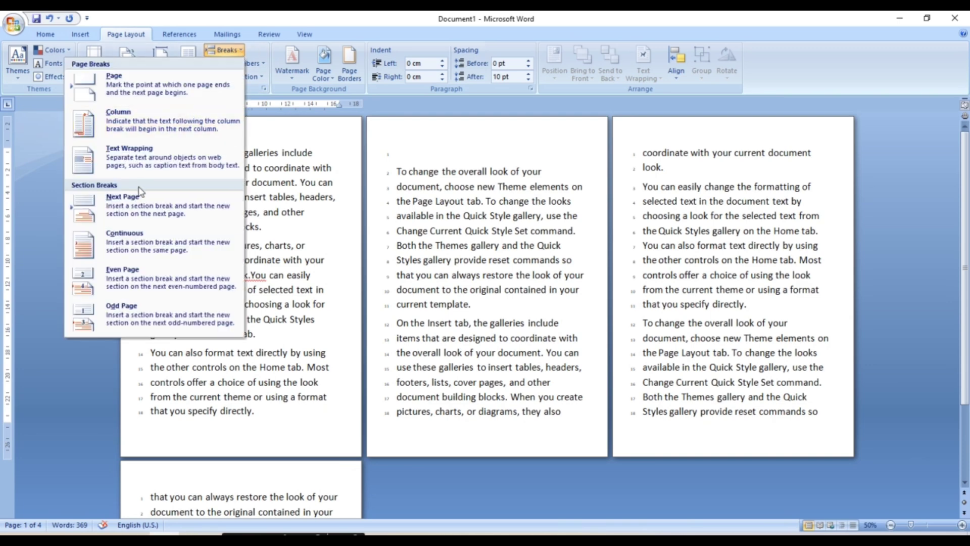
{"action": "left_click", "coordinate": [130, 248]}
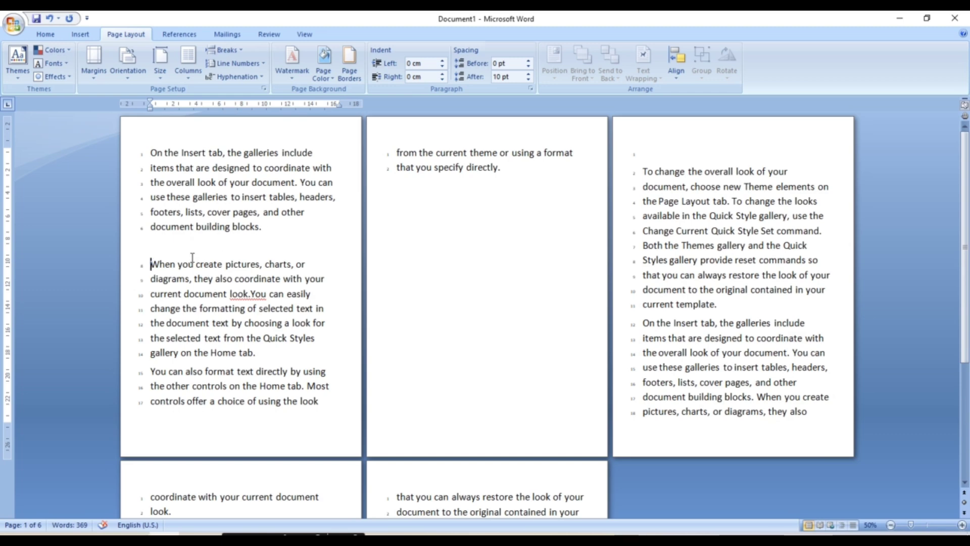
- Try to remove the section break above "When you create pictures" by deleting backward, and restore the letters "ocks" in "blocks"
{"action": "key", "text": "BackSpace"}
{"action": "key", "text": "BackSpace"}
{"action": "key", "text": "BackSpace"}
{"action": "key", "text": "BackSpace"}
{"action": "key", "text": "BackSpace"}
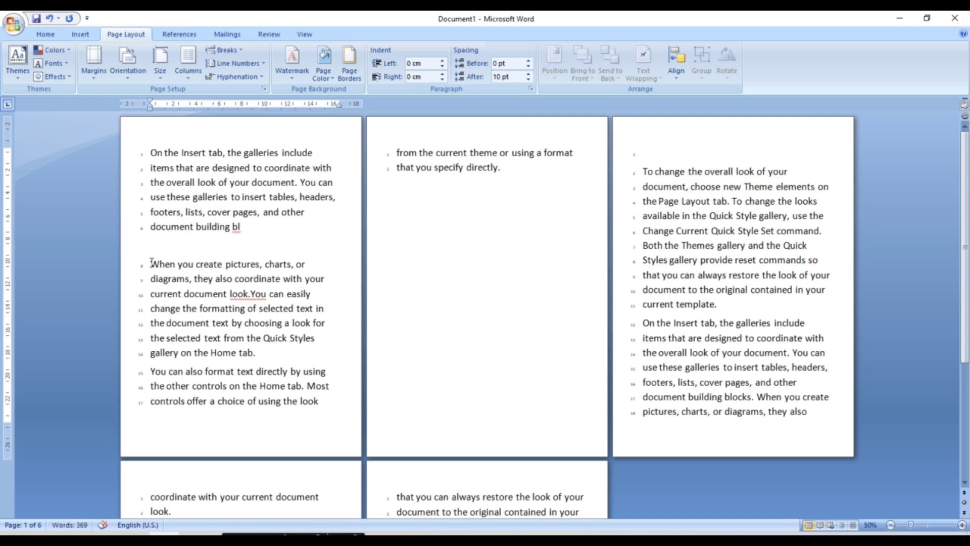
{"action": "left_click", "coordinate": [255, 226]}
{"action": "type", "text": "ocks"}
{"action": "key", "text": "Right"}
{"action": "key", "text": "Right"}
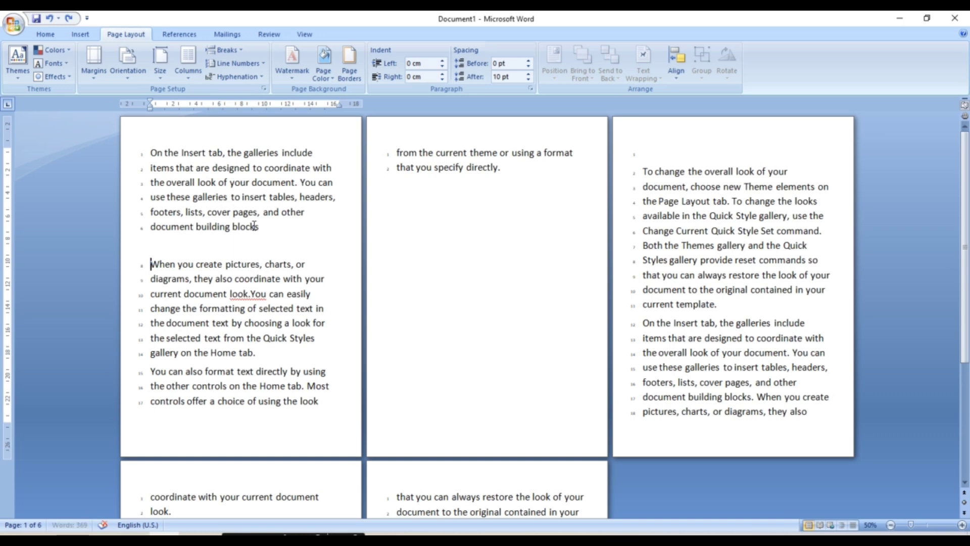
- Try again to remove the section break above "When you create pictures", deleting backward through the word "blocks"
{"action": "left_click", "coordinate": [197, 264]}
{"action": "left_click", "coordinate": [149, 264]}
{"action": "key", "text": "Left"}
{"action": "key", "text": "BackSpace"}
{"action": "key", "text": "BackSpace"}
{"action": "key", "text": "BackSpace"}
{"action": "key", "text": "BackSpace"}
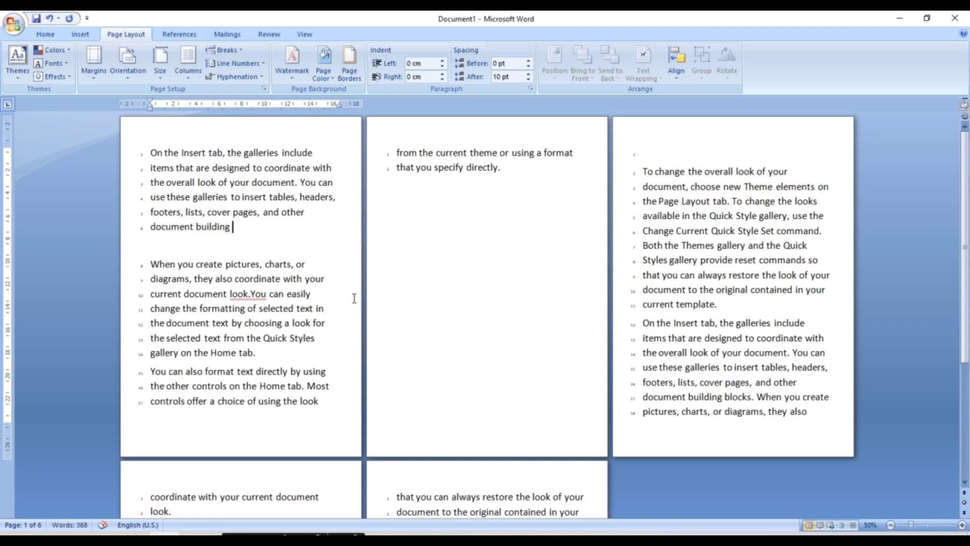
- Insert a Continuous section break before "choosing a look" in the second paragraph of the first page
{"action": "left_click", "coordinate": [263, 64]}
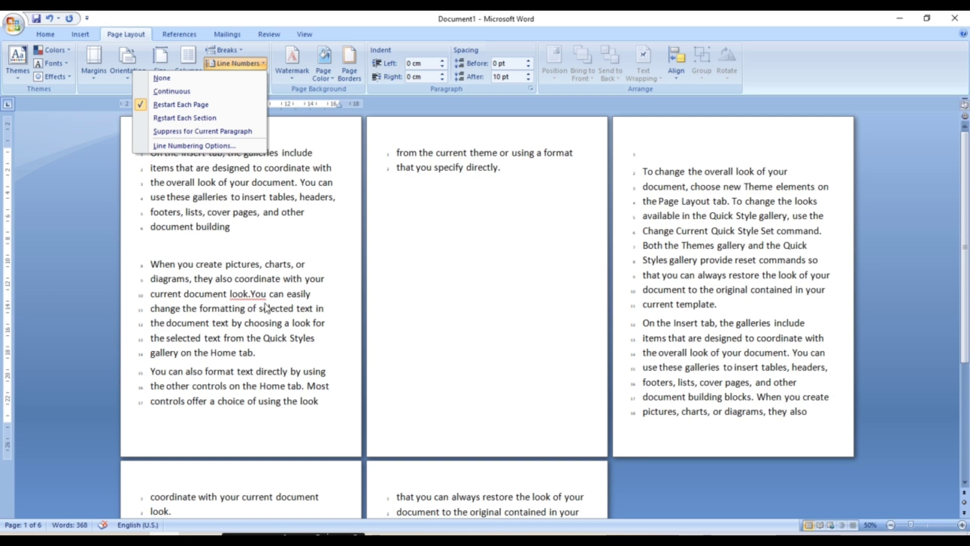
{"action": "left_click", "coordinate": [247, 323]}
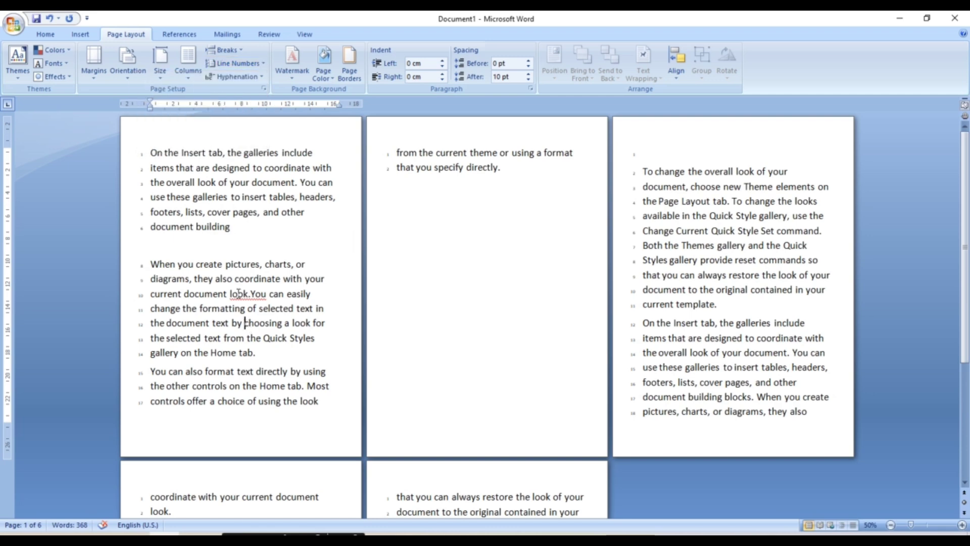
{"action": "left_click", "coordinate": [239, 50]}
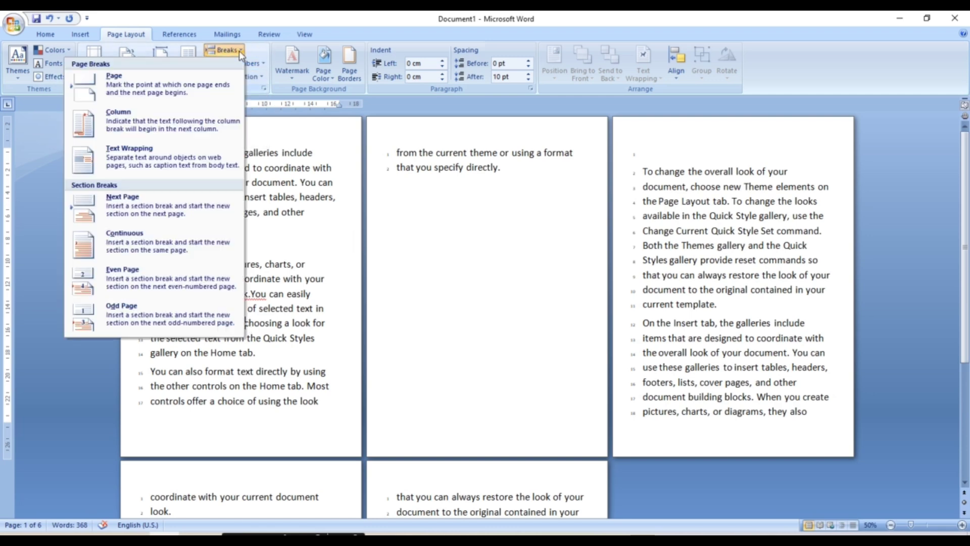
{"action": "left_click", "coordinate": [139, 241]}
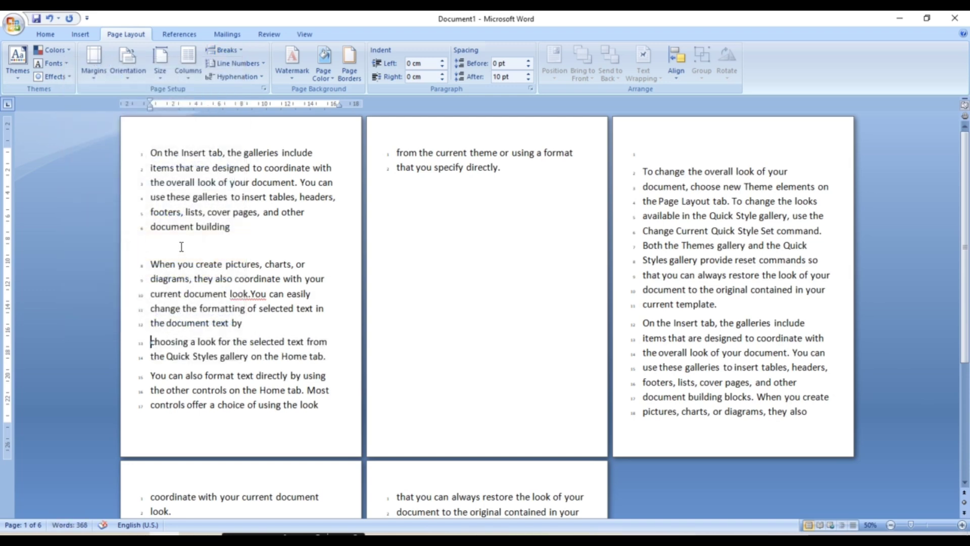
- Insert another Continuous section break after "You can also format" on the first page
{"action": "left_click", "coordinate": [235, 375]}
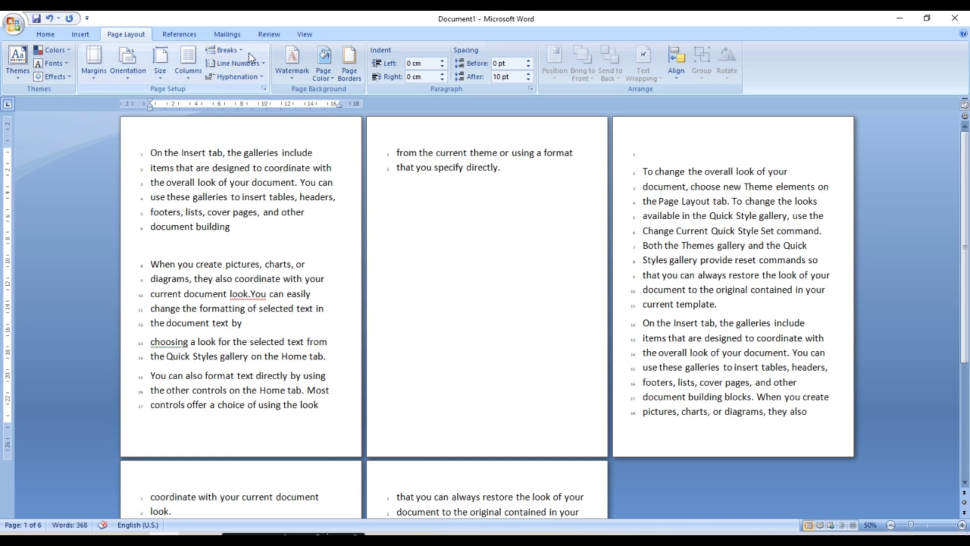
{"action": "left_click", "coordinate": [235, 51]}
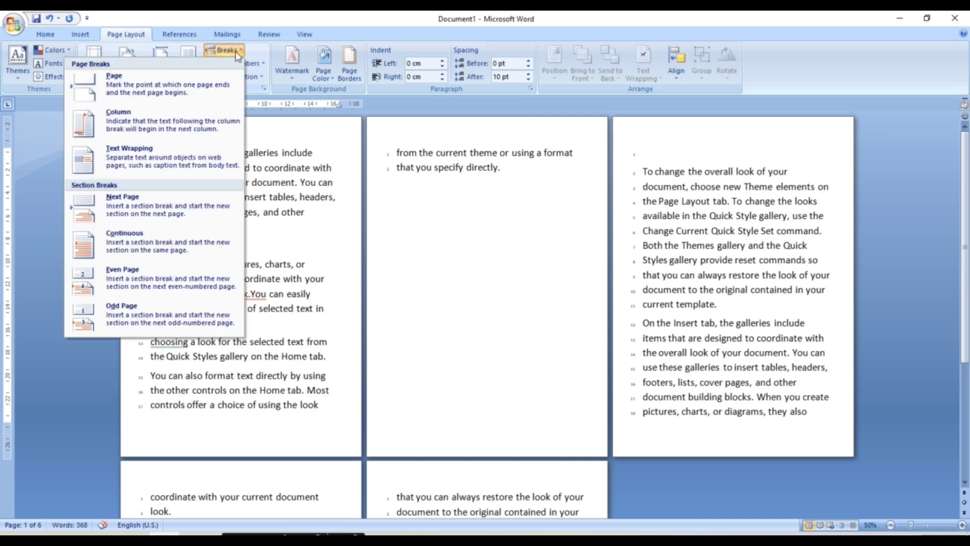
{"action": "left_click", "coordinate": [152, 249]}
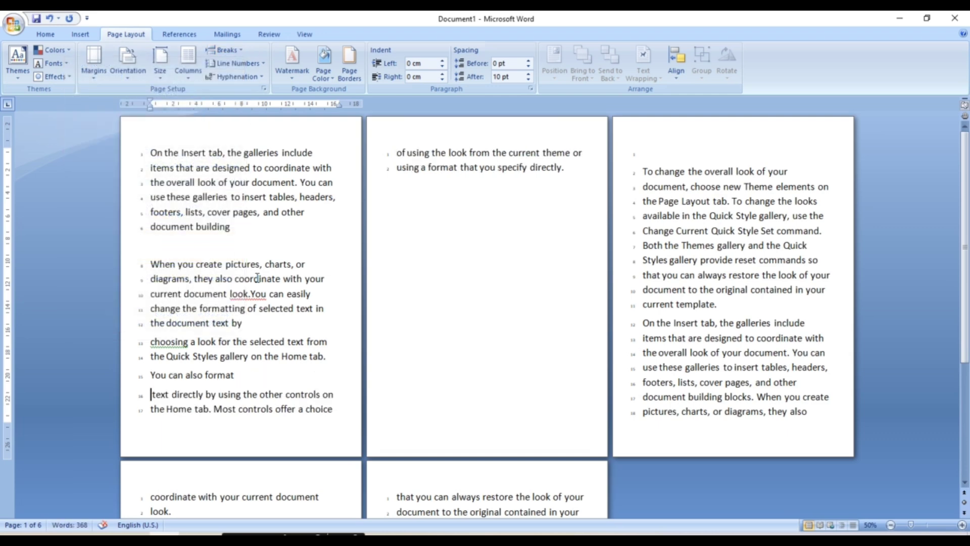
- Set the line numbering of the first section to Restart Each Section
{"action": "left_click", "coordinate": [153, 152]}
{"action": "left_click", "coordinate": [258, 66]}
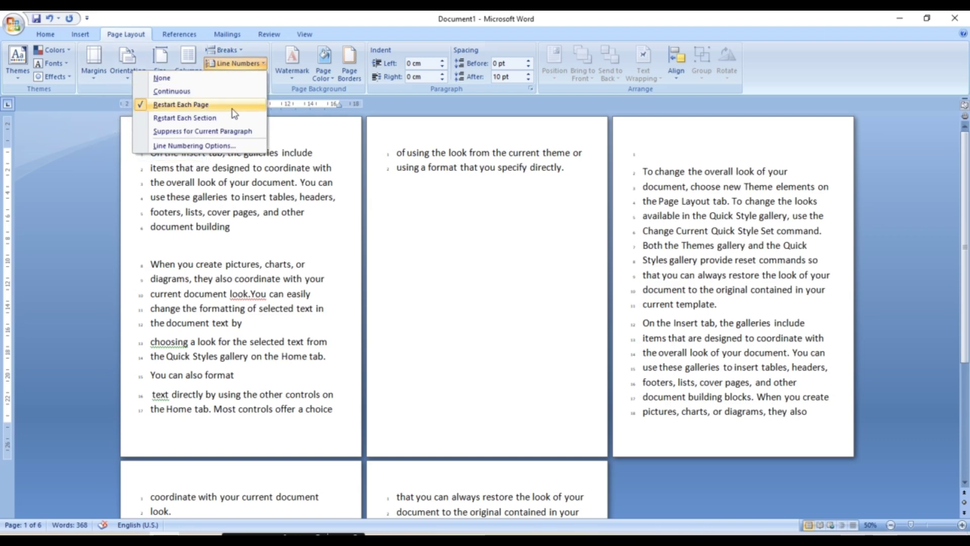
{"action": "left_click", "coordinate": [210, 121]}
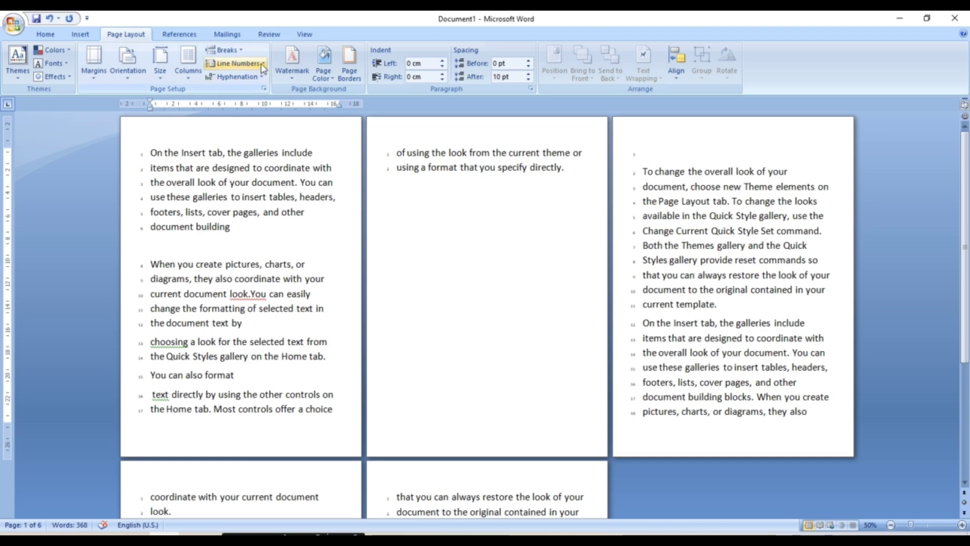
- Suppress line numbers for the first paragraph, "On the Insert tab", and check the line numbering options
{"action": "left_click", "coordinate": [235, 63]}
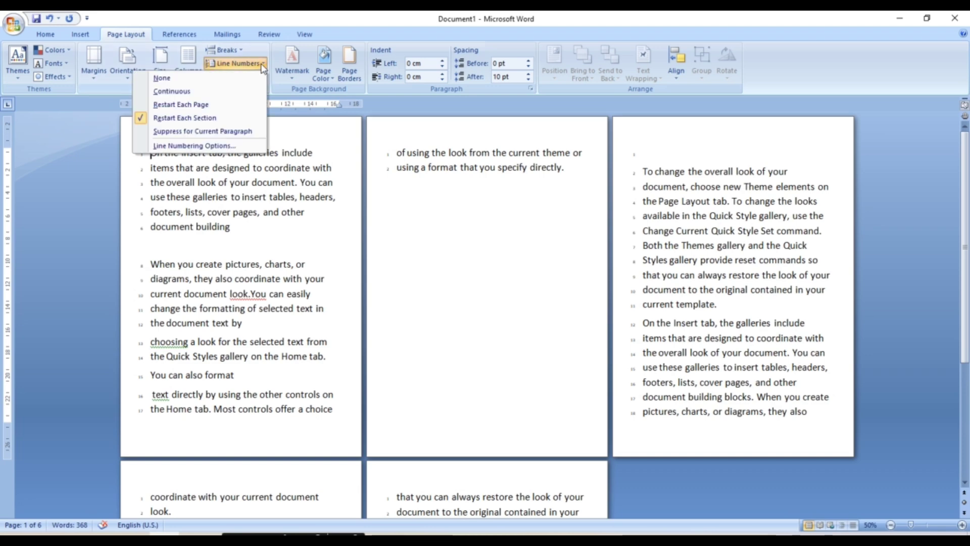
{"action": "left_click", "coordinate": [224, 132]}
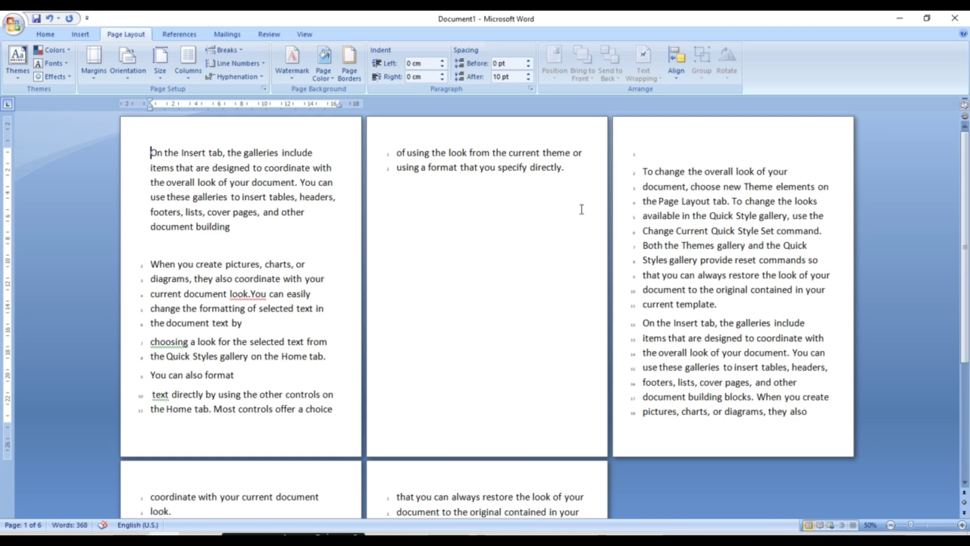
{"action": "left_click", "coordinate": [261, 65]}
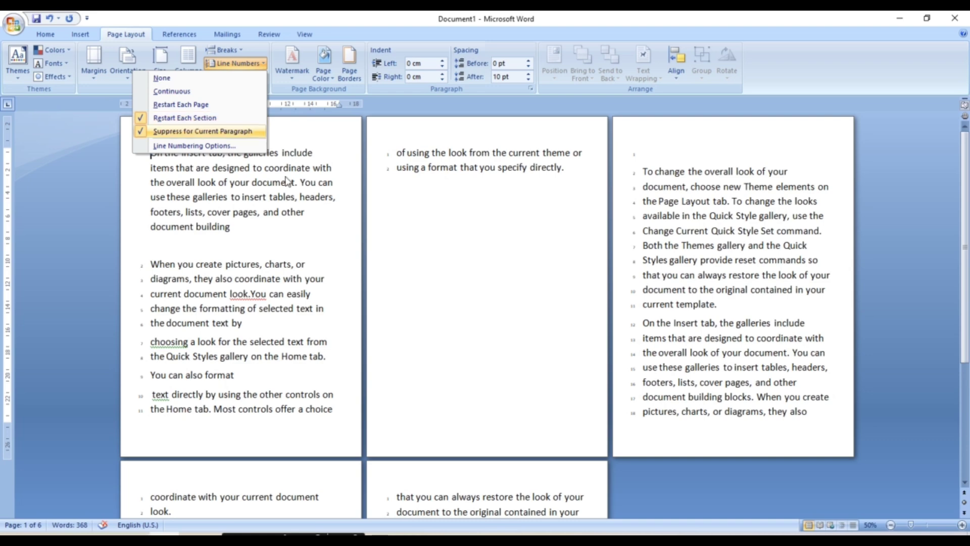
{"action": "left_click", "coordinate": [322, 208]}
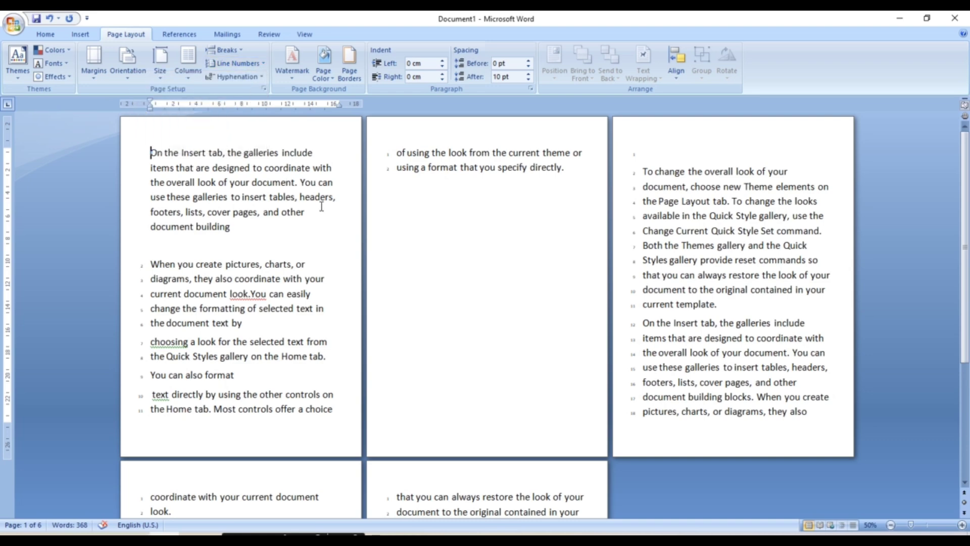
- Set line numbering to None for the whole document
{"action": "key", "text": "ctrl+a"}
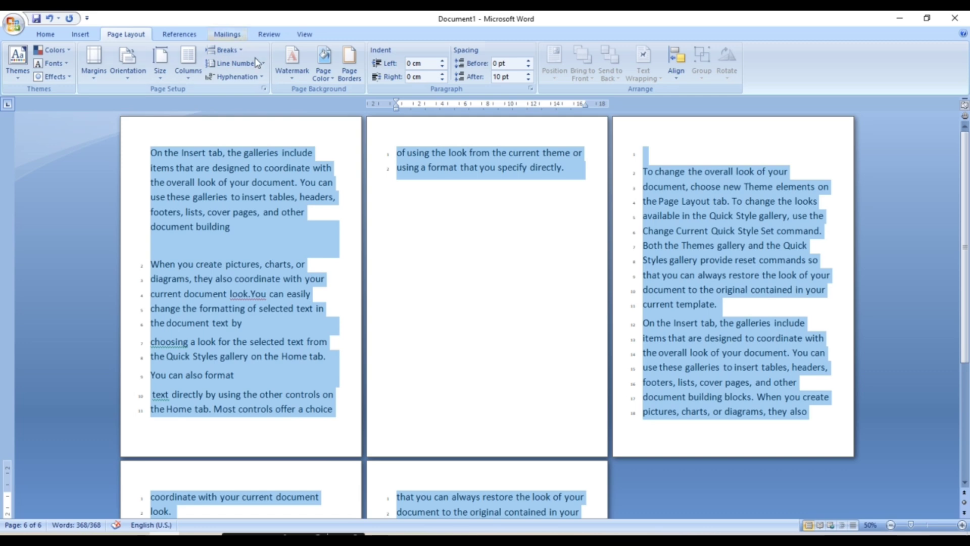
{"action": "left_click", "coordinate": [263, 63]}
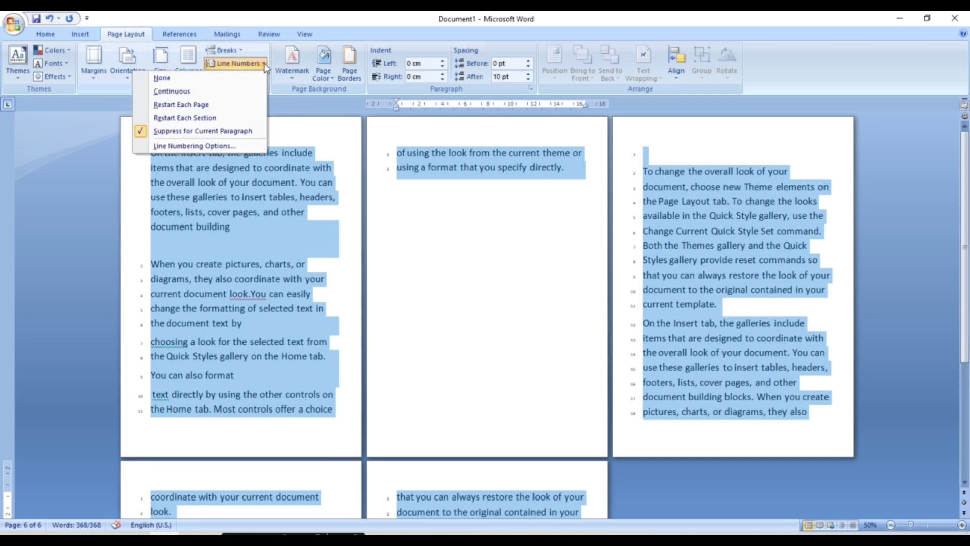
{"action": "left_click", "coordinate": [218, 81]}
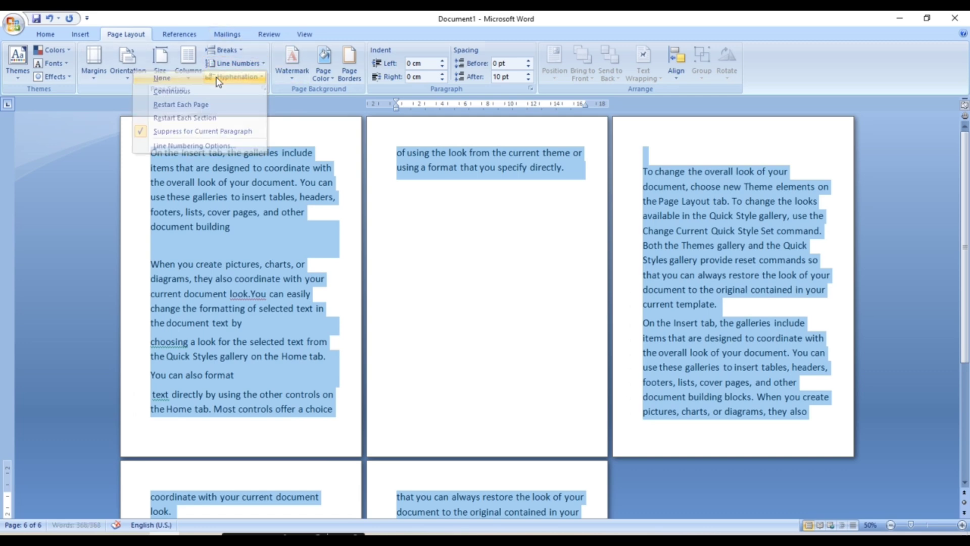
{"action": "left_click", "coordinate": [435, 242]}
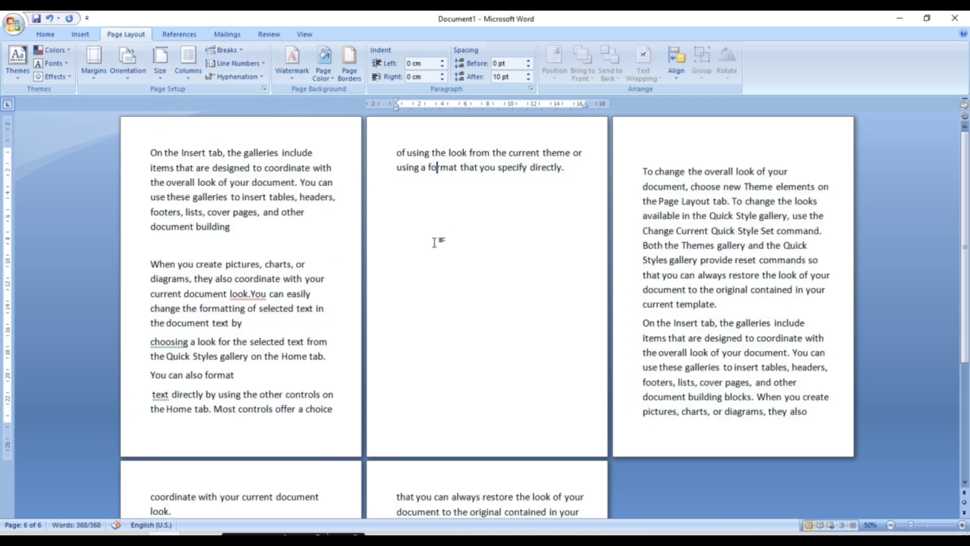
{"action": "left_click", "coordinate": [260, 63]}
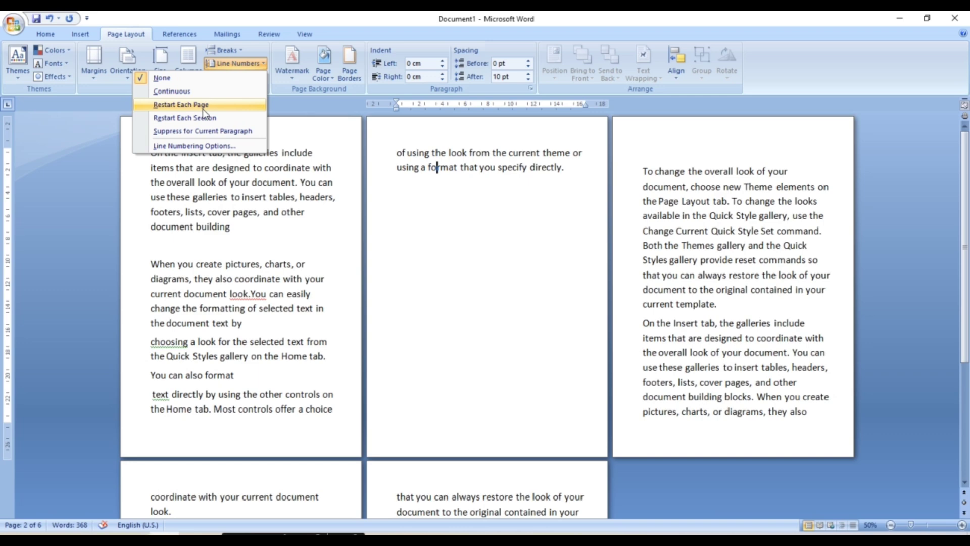
{"action": "left_click", "coordinate": [320, 150]}
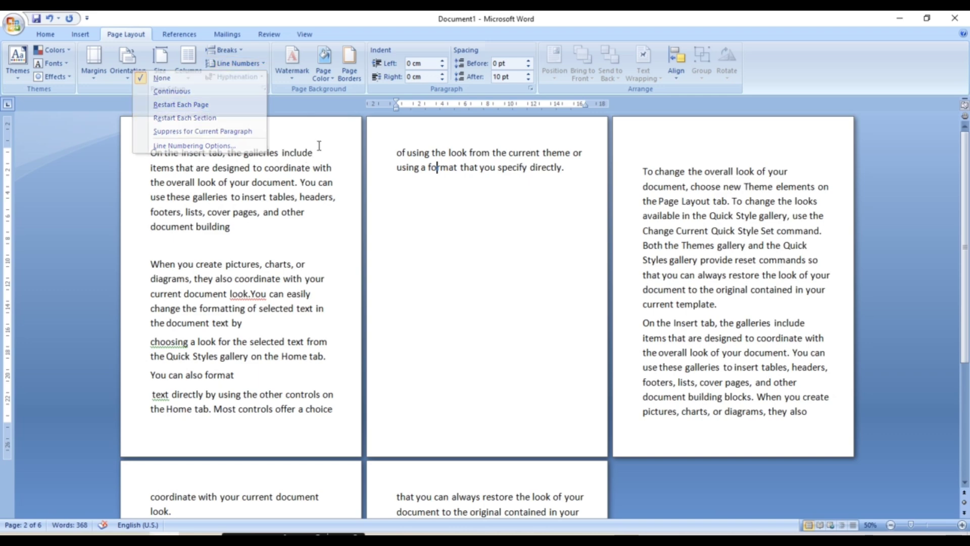
- Apply Automatic hyphenation to the document, and set hyphenation back to None
{"action": "left_click", "coordinate": [264, 77]}
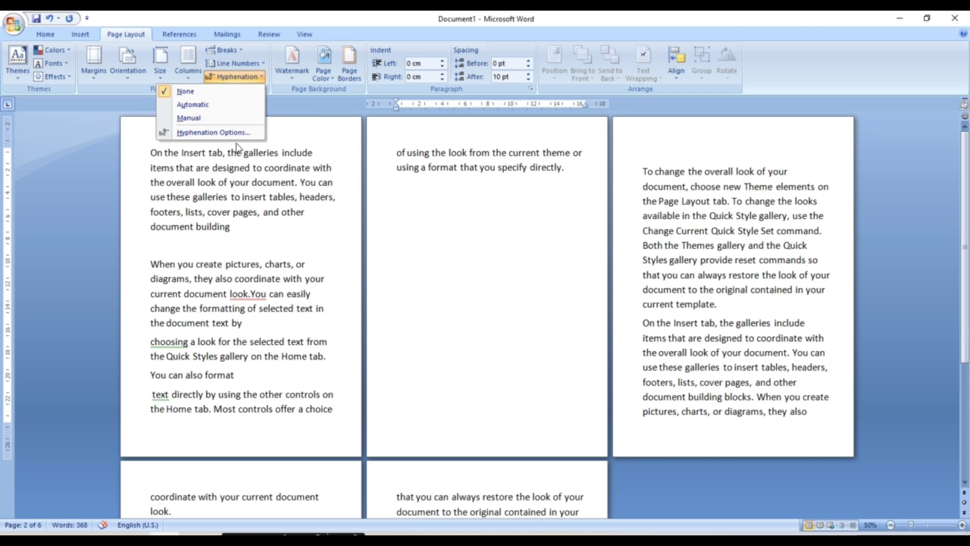
{"action": "left_click", "coordinate": [214, 107]}
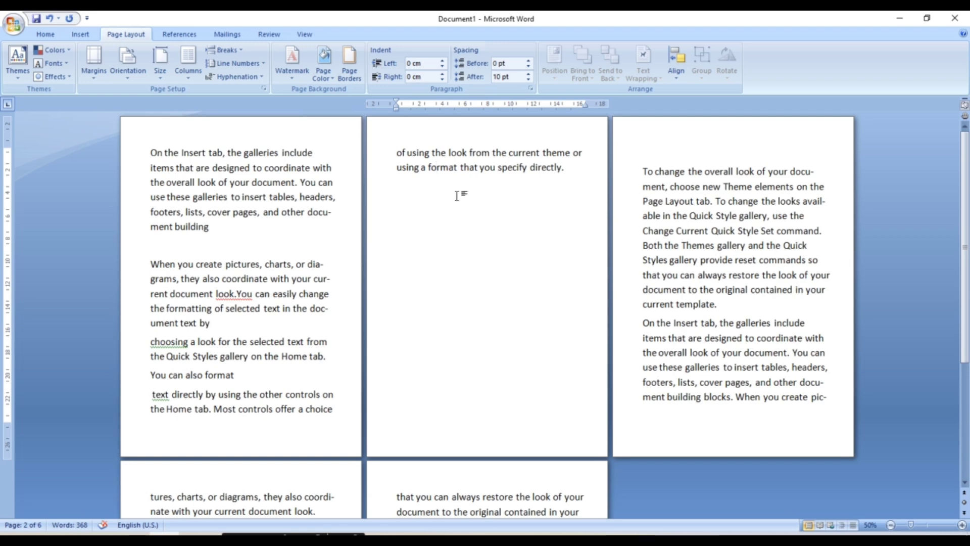
{"action": "left_click", "coordinate": [261, 77]}
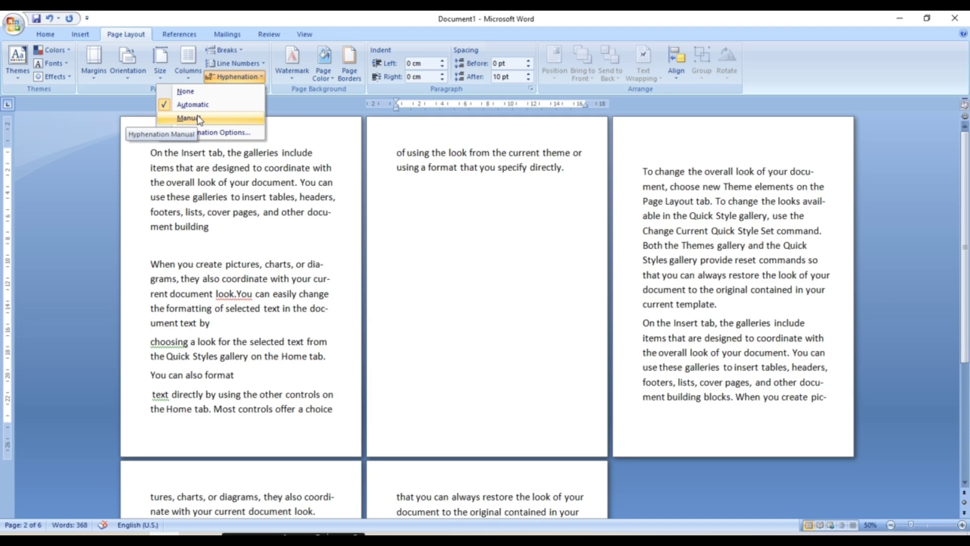
{"action": "left_click", "coordinate": [197, 93]}
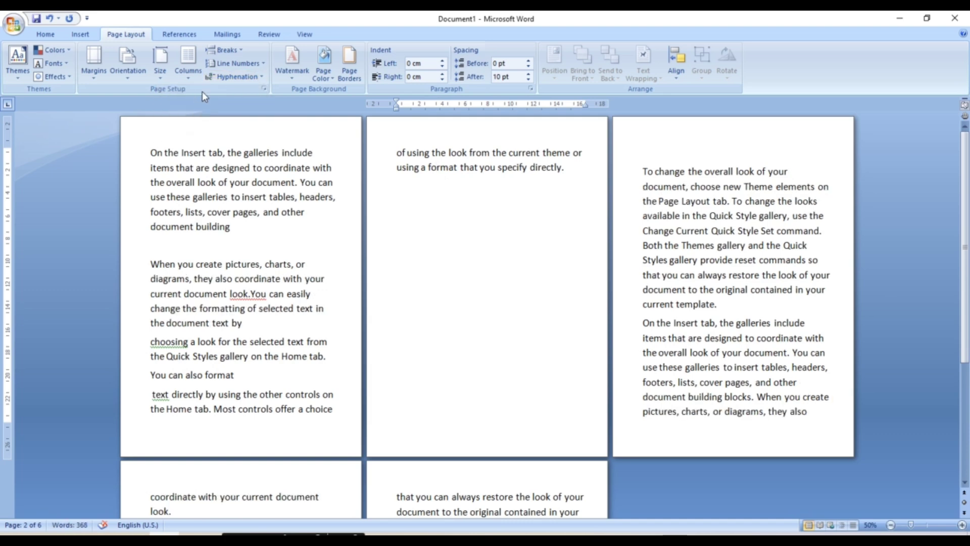
- Manually hyphenate "document" and "available" on the third page, stop at the following suggestion, and set hyphenation to None
{"action": "left_click", "coordinate": [256, 78]}
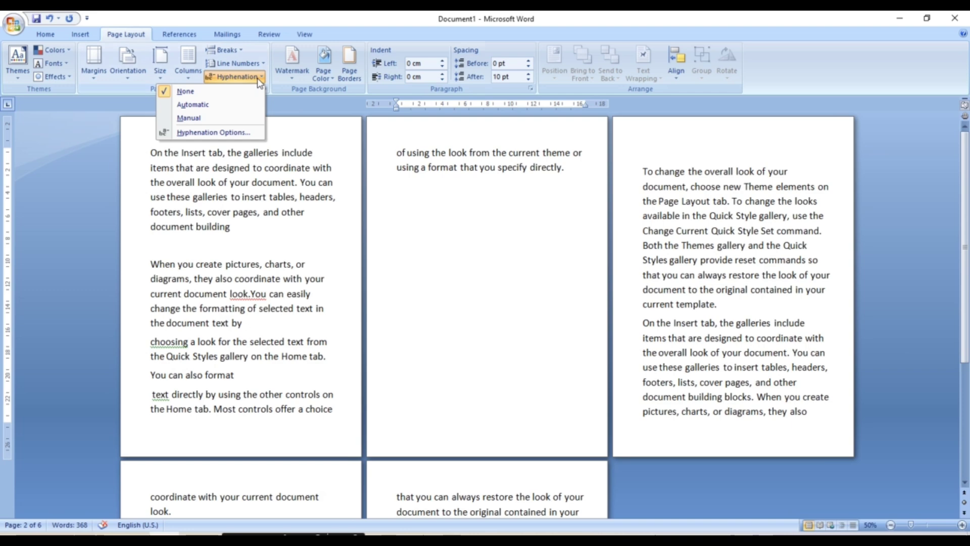
{"action": "left_click", "coordinate": [205, 116]}
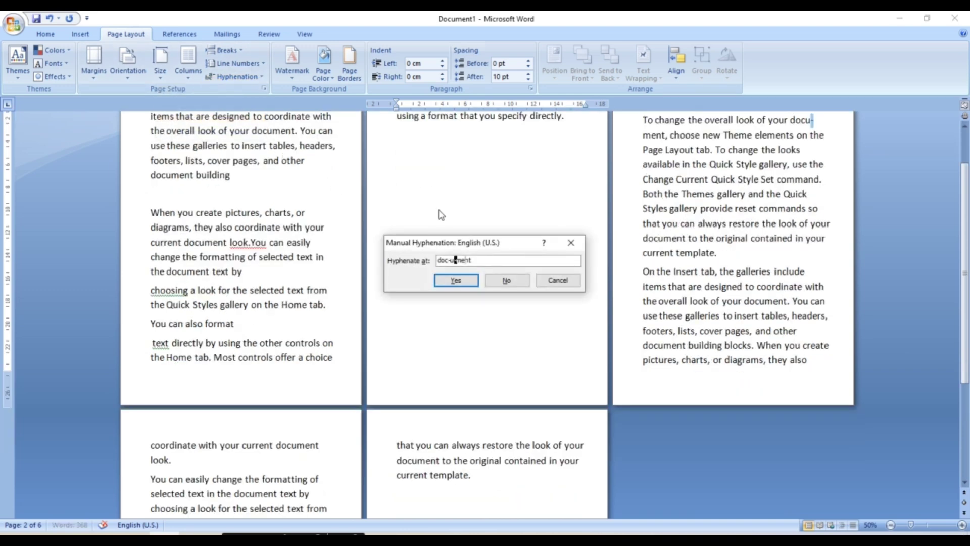
{"action": "left_click", "coordinate": [449, 276]}
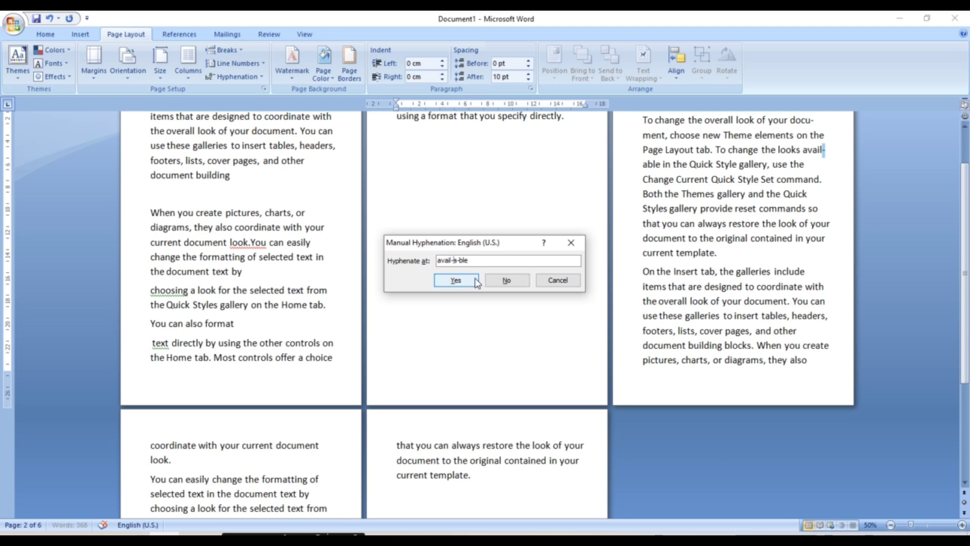
{"action": "left_click", "coordinate": [467, 282]}
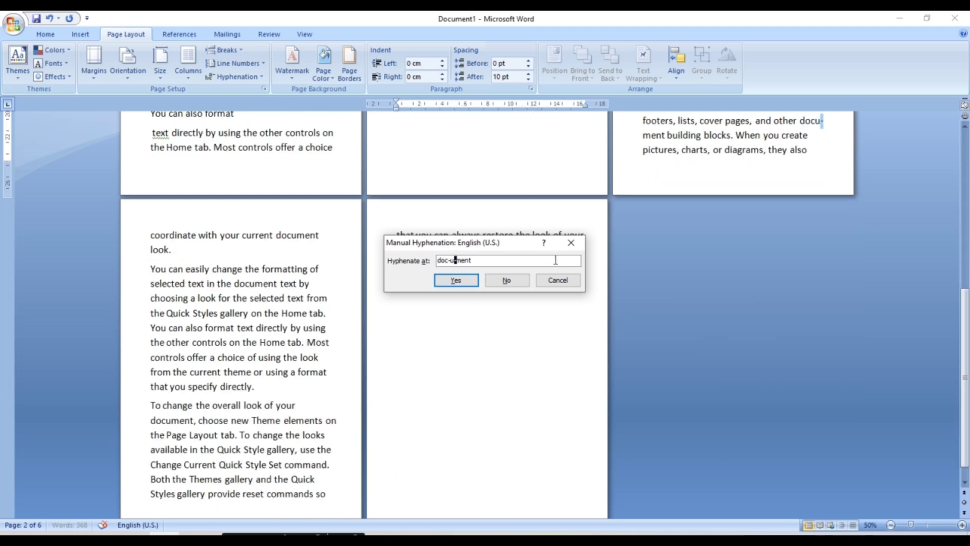
{"action": "left_click", "coordinate": [571, 242]}
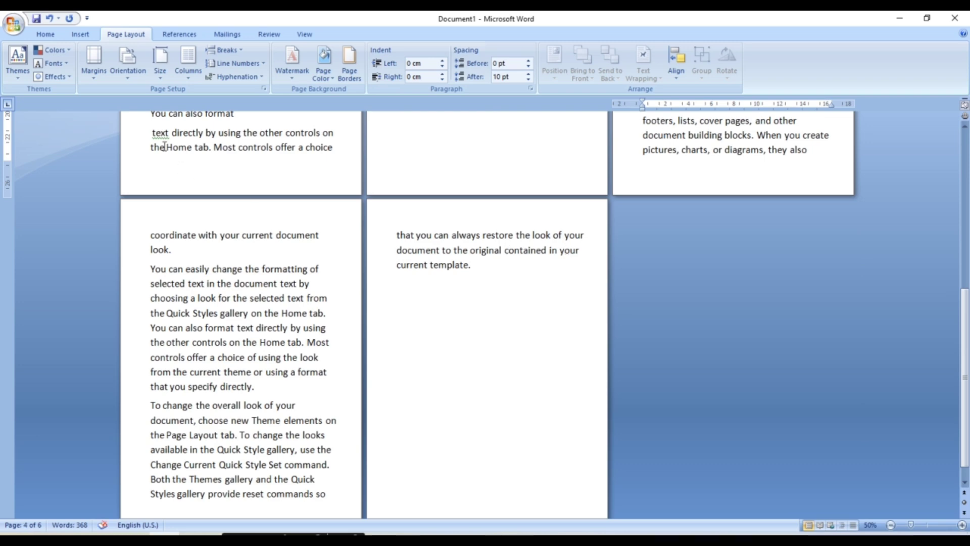
{"action": "left_click", "coordinate": [263, 75]}
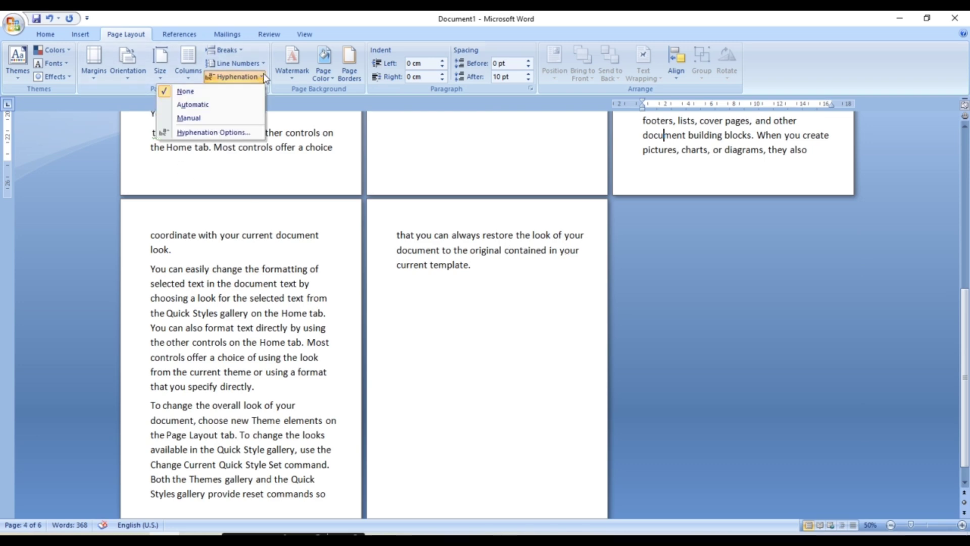
{"action": "left_click", "coordinate": [212, 93]}
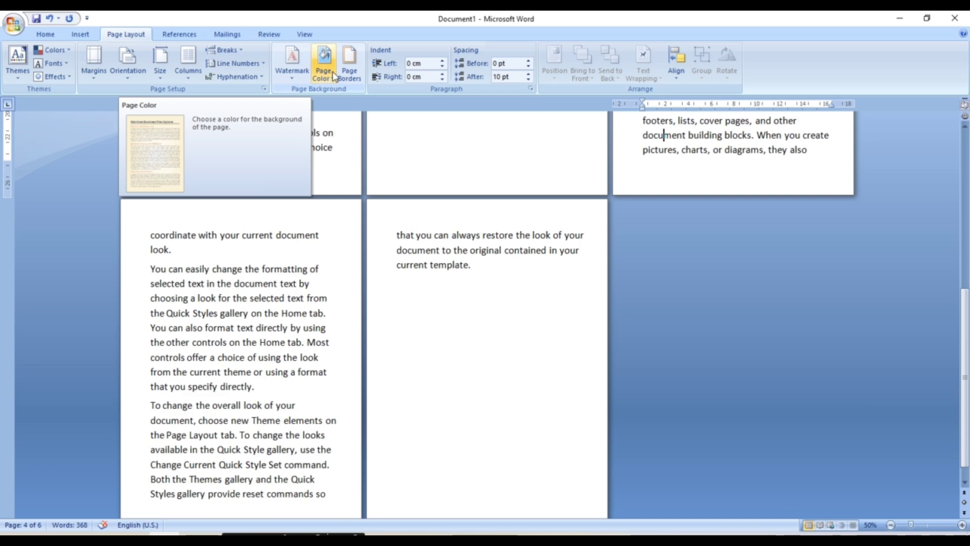
- View the page border settings and close them without applying a border
{"action": "left_click", "coordinate": [349, 70]}
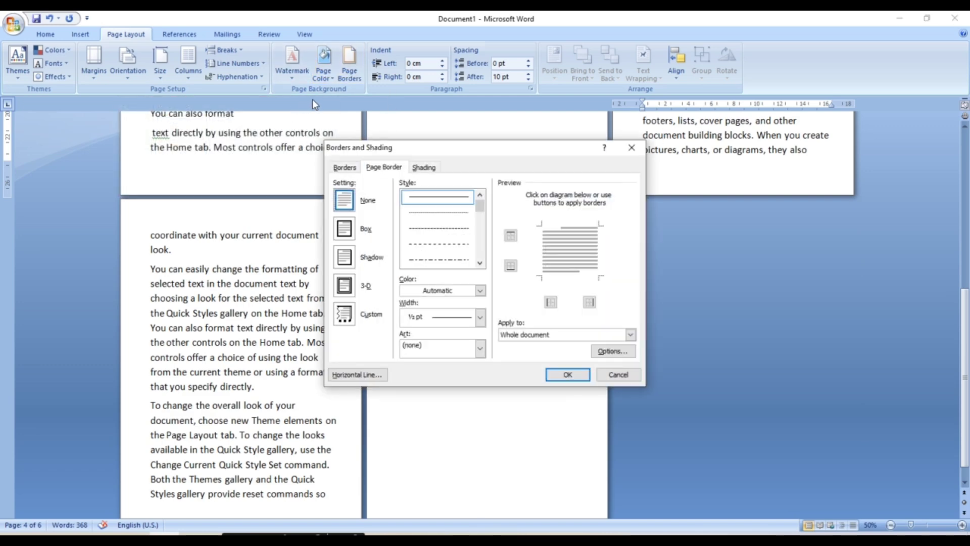
{"action": "left_click", "coordinate": [623, 150]}
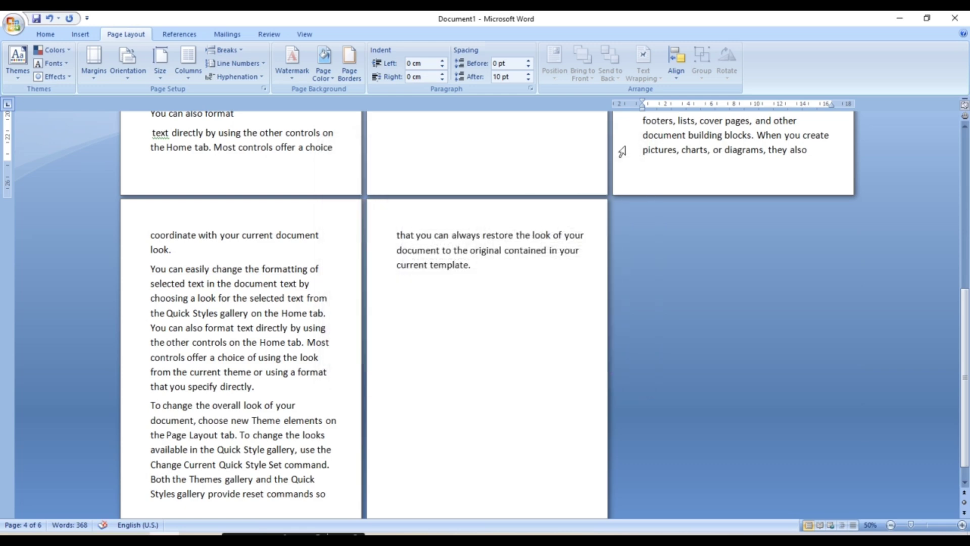